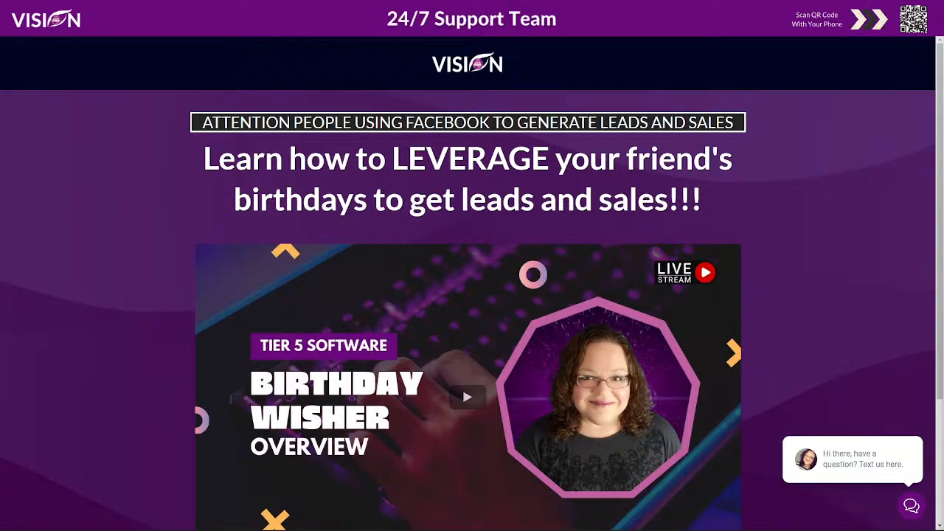
pyautogui.scroll(-1, 767, 246)
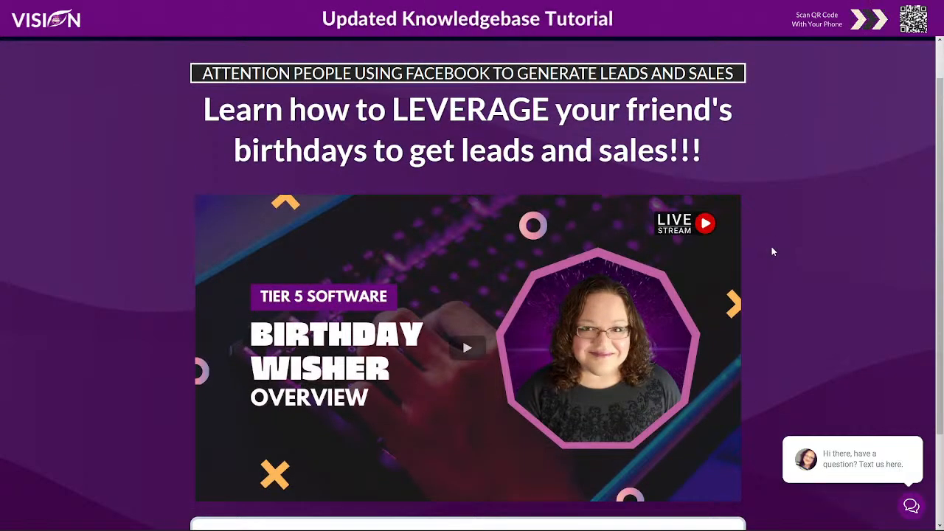
pyautogui.scroll(1, 771, 246)
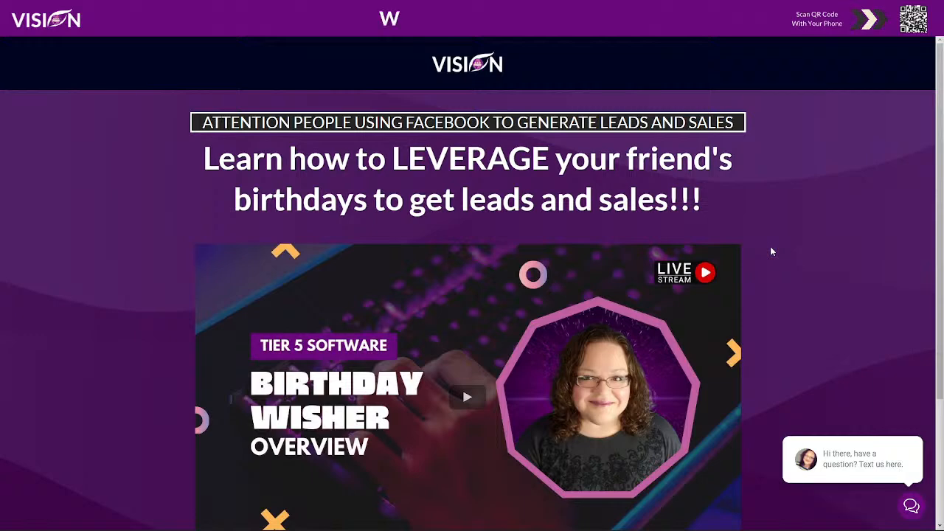
pyautogui.scroll(-2, 809, 342)
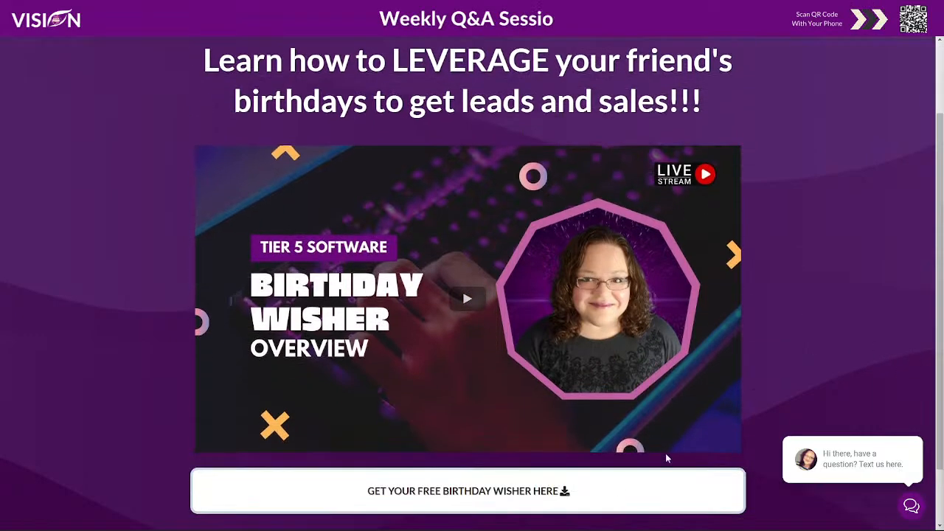
pyautogui.scroll(2, 792, 322)
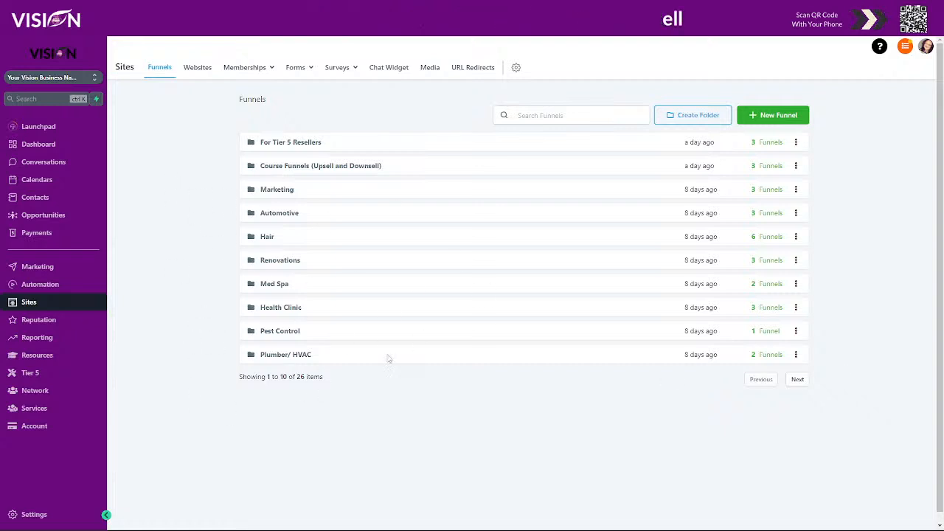
# Open the Free Birthday Wisher Tool funnel from the For Tier 5 Resellers folder.
pyautogui.click(797, 380)
pyautogui.click(761, 379)
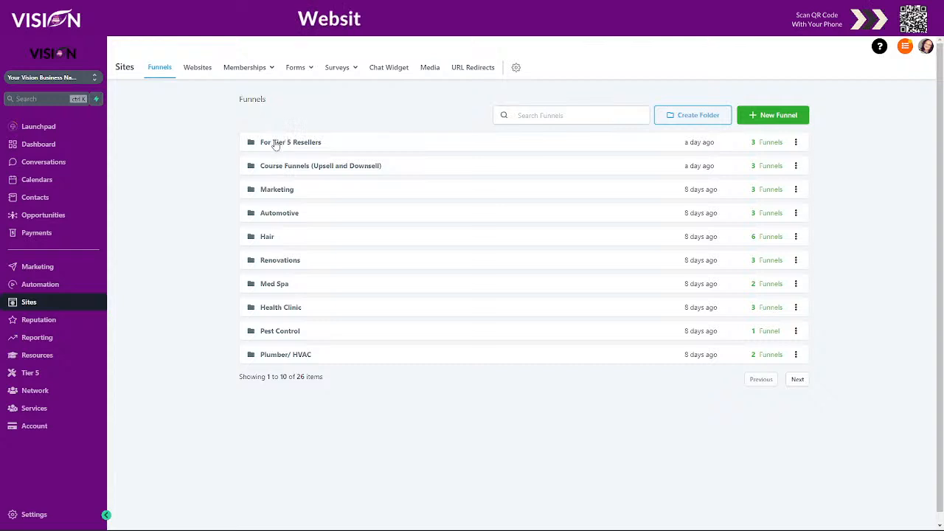
pyautogui.click(274, 143)
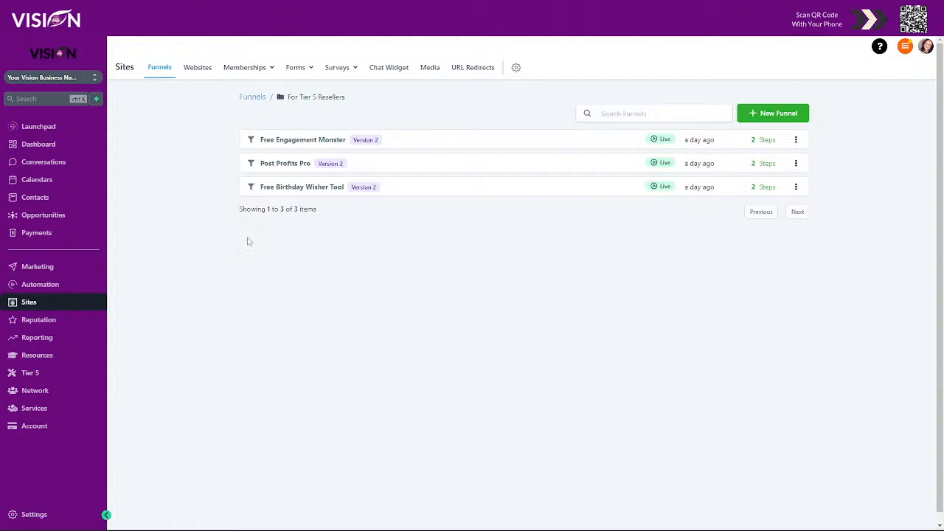
pyautogui.click(307, 187)
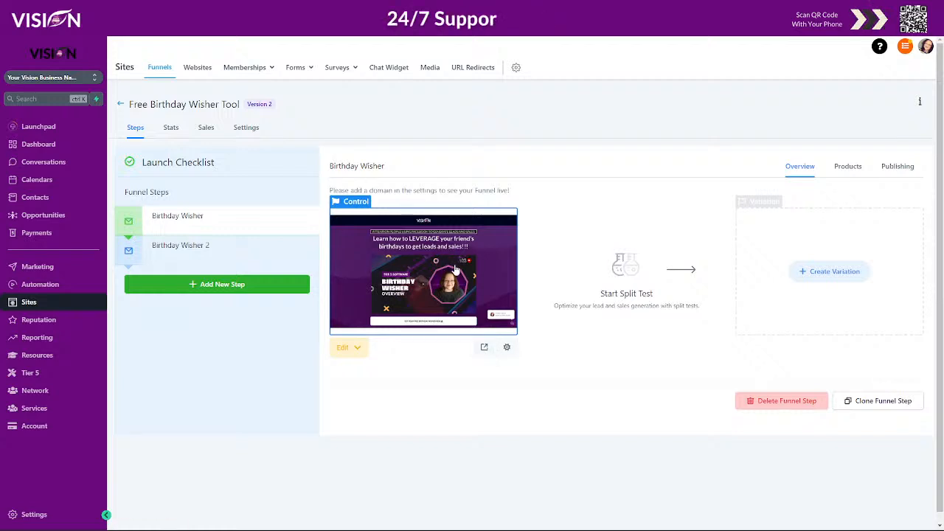
# Preview the funnel's Birthday Wisher page and examine its headline, overview video and opt-in popup.
pyautogui.click(485, 349)
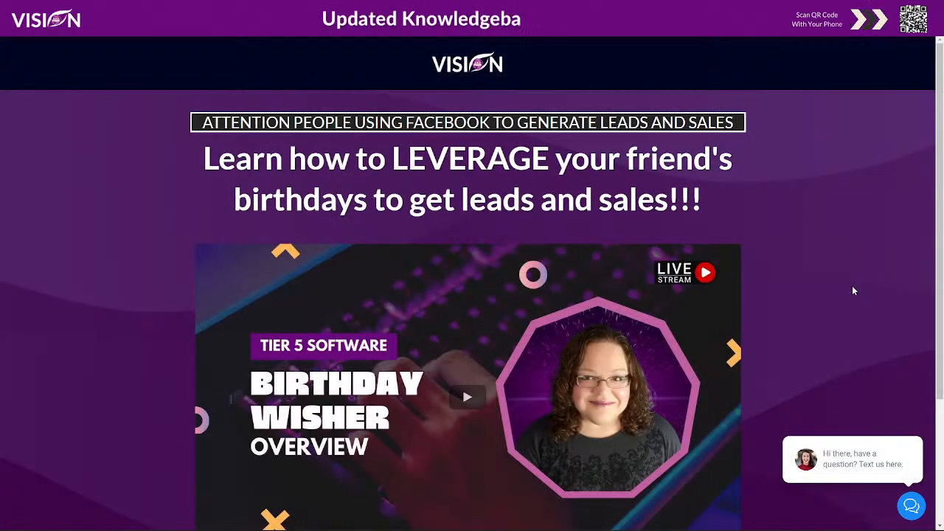
pyautogui.scroll(-2, 859, 282)
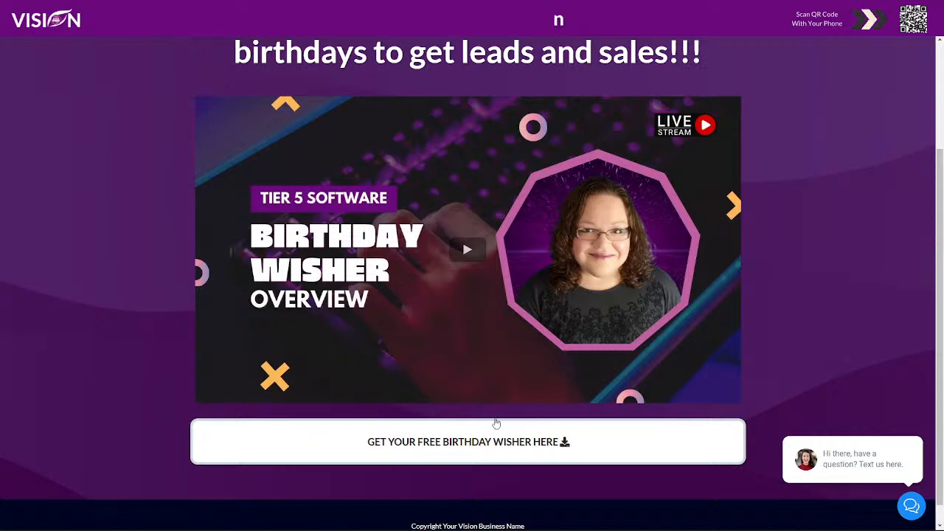
pyautogui.scroll(1, 790, 301)
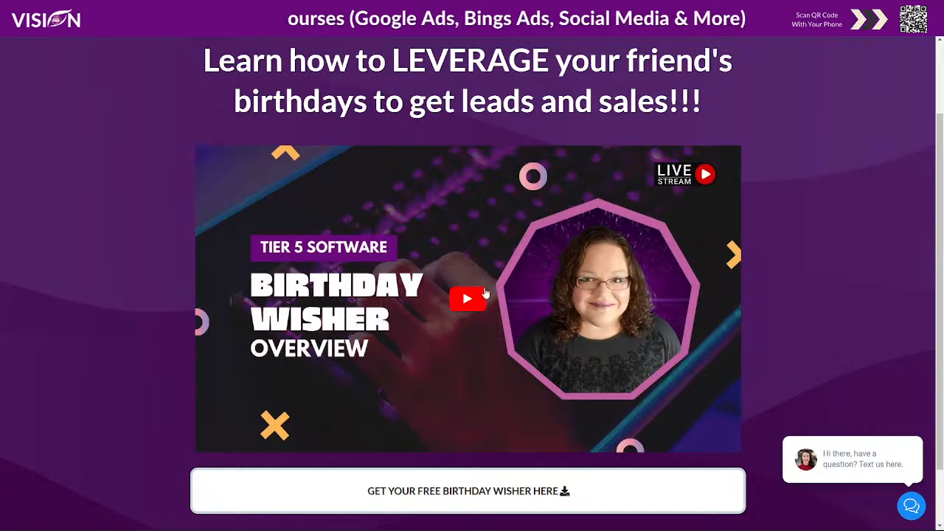
pyautogui.scroll(1, 481, 281)
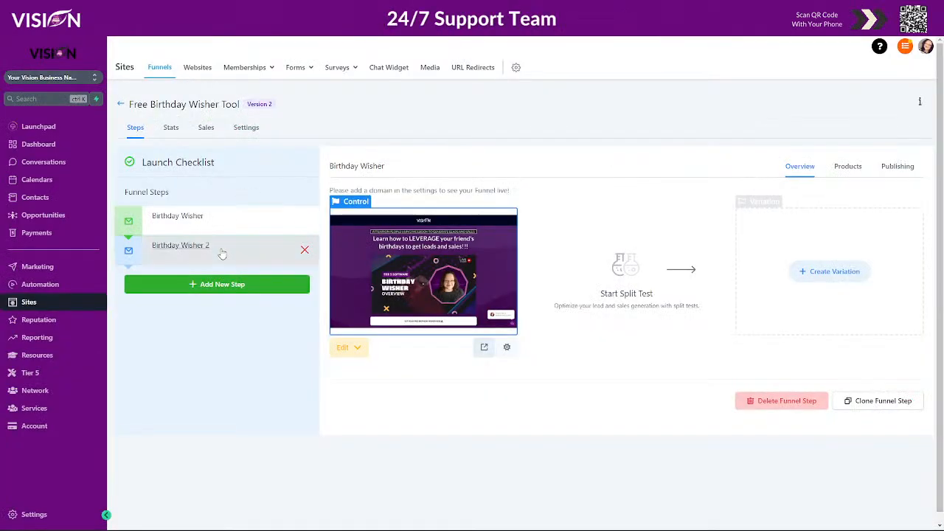
# Preview the Birthday Wisher 2 page and examine its personalised greeting, login section, overview video and free tools offer.
pyautogui.click(225, 250)
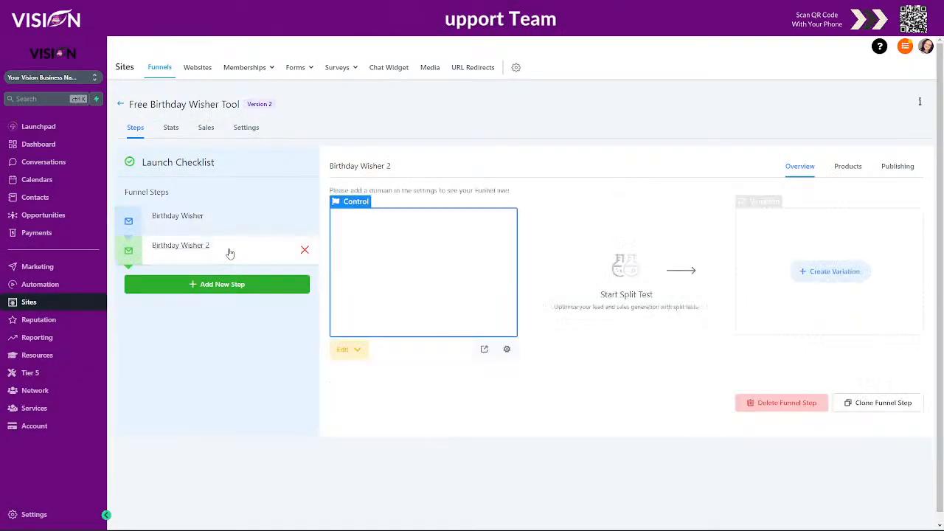
pyautogui.click(483, 348)
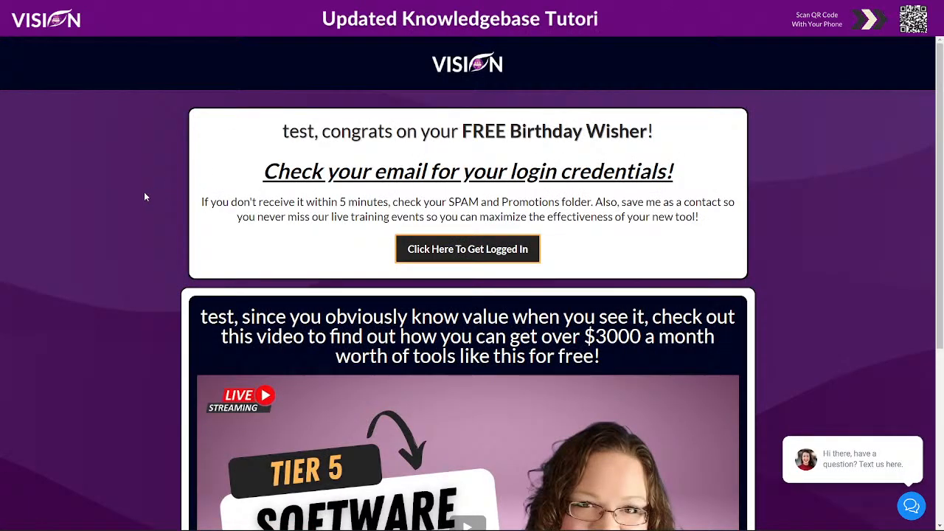
pyautogui.scroll(-1, 143, 193)
pyautogui.moveTo(313, 79); pyautogui.dragTo(245, 88)
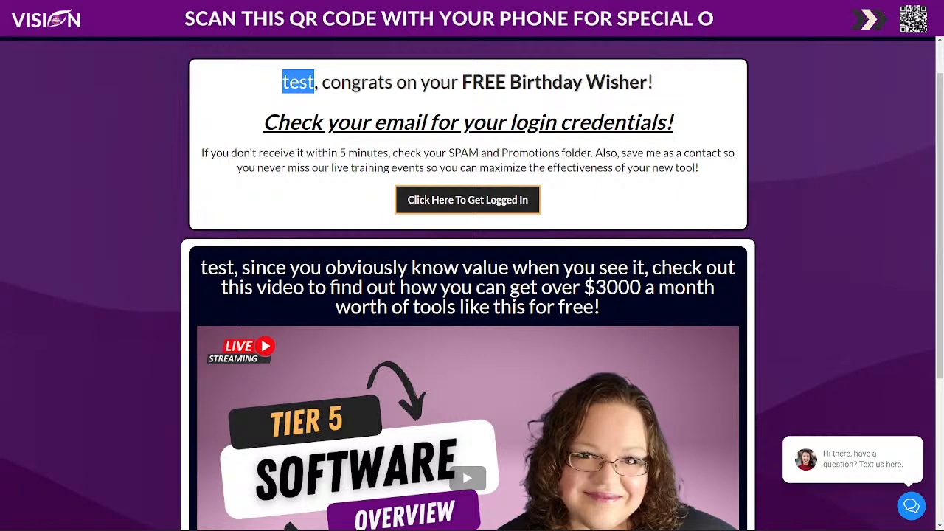
pyautogui.scroll(-1, 458, 295)
pyautogui.scroll(2, 472, 284)
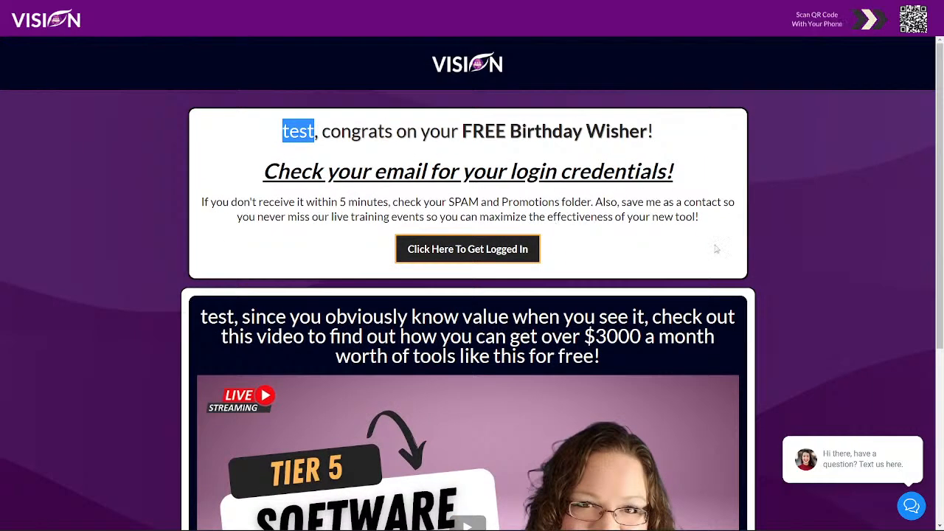
pyautogui.scroll(-4, 726, 262)
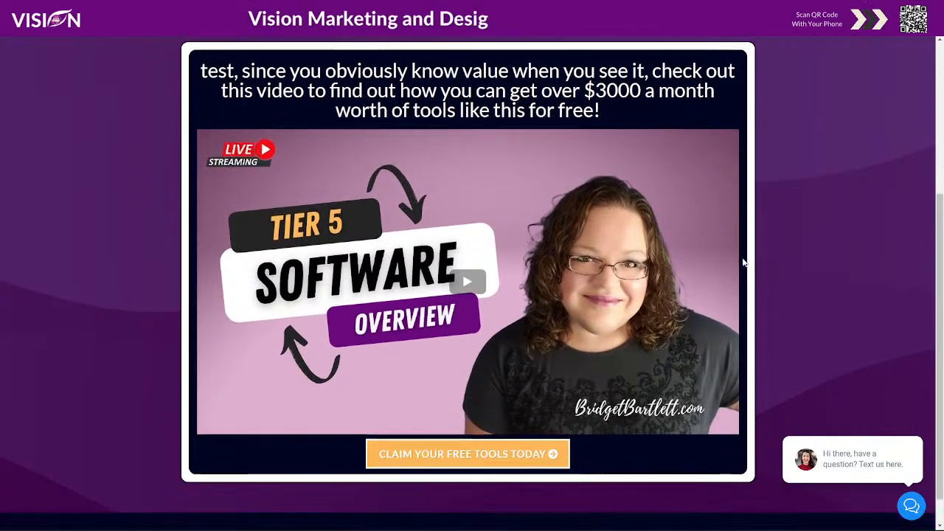
pyautogui.scroll(-1, 738, 263)
pyautogui.scroll(3, 468, 280)
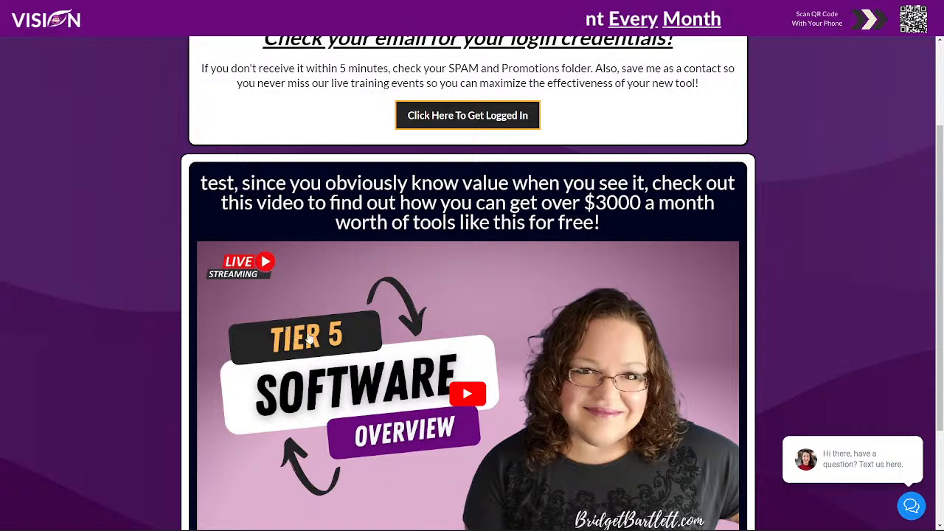
pyautogui.scroll(-1, 509, 321)
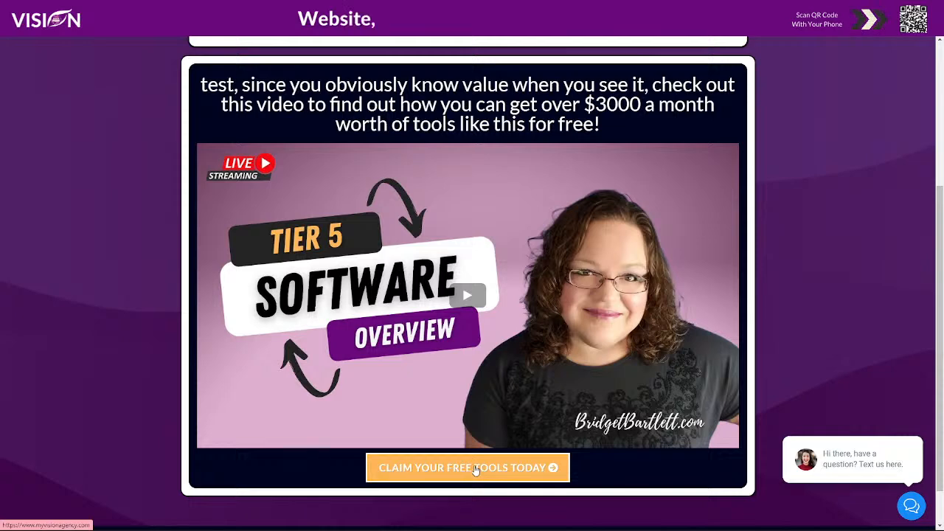
pyautogui.scroll(1, 99, 367)
pyautogui.scroll(-1, 221, 357)
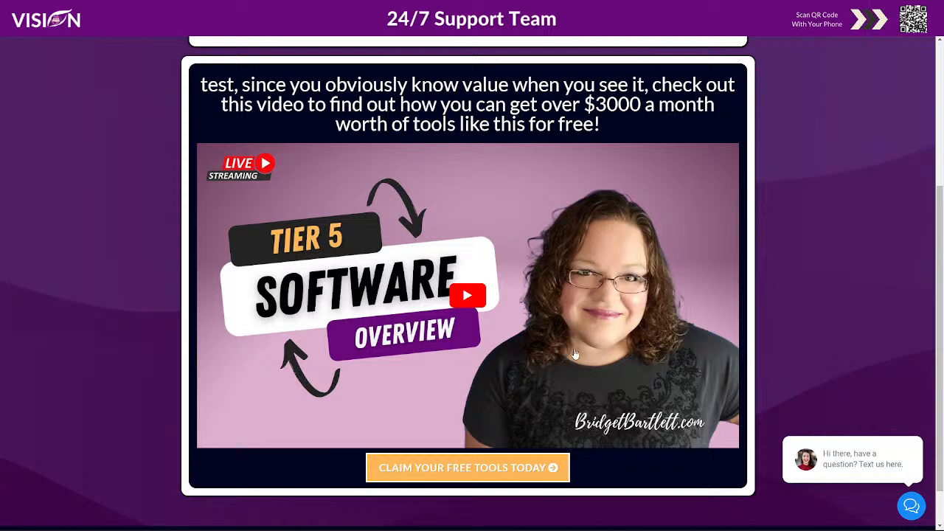
pyautogui.scroll(1, 818, 343)
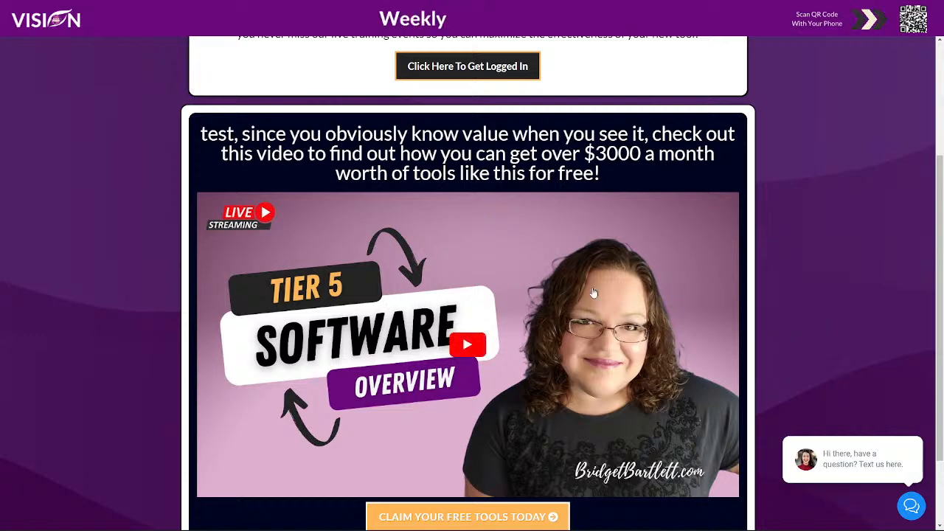
pyautogui.scroll(3, 808, 272)
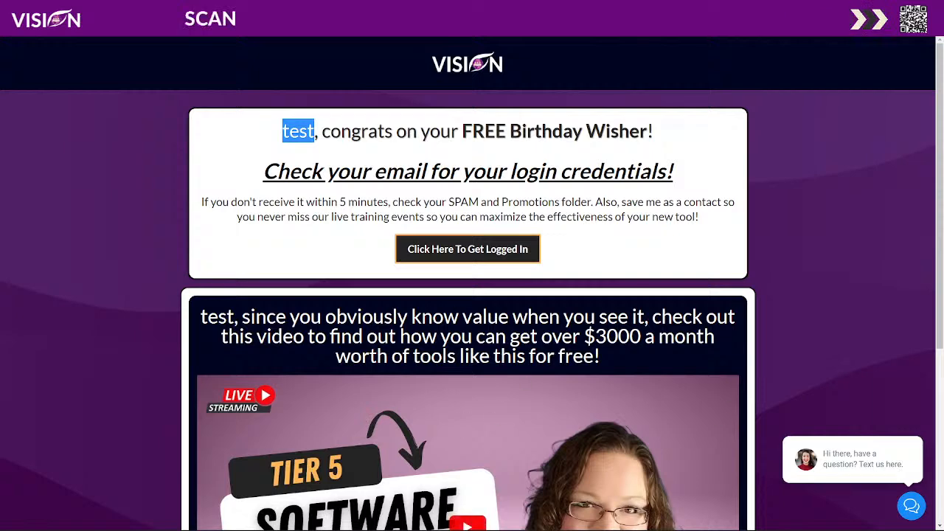
pyautogui.scroll(-1, 533, 343)
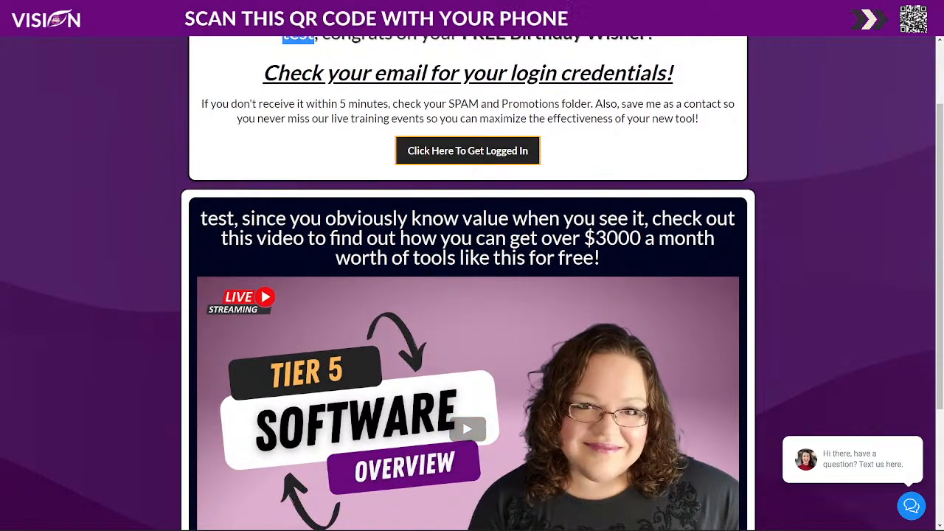
pyautogui.scroll(1, 334, 195)
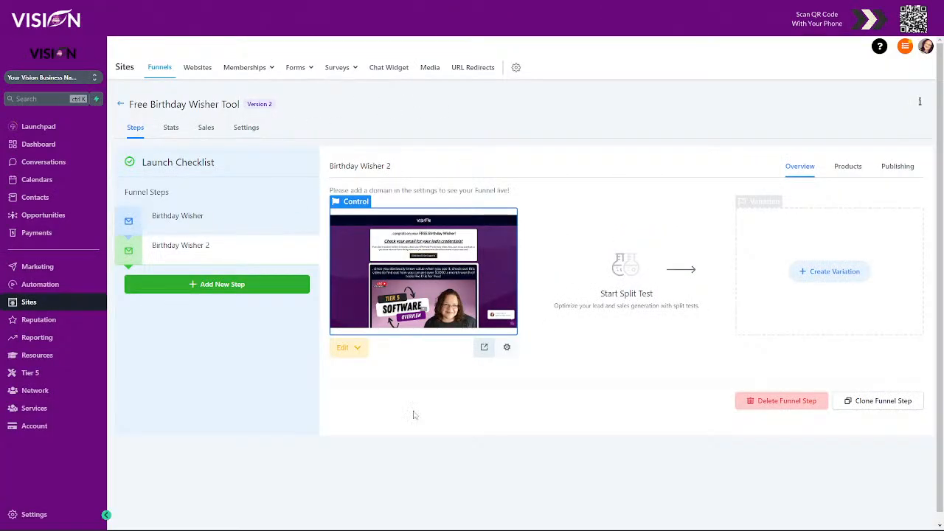
# Create a new form in the form builder and add First Name, Phone and Email fields to it.
pyautogui.moveTo(305, 69)
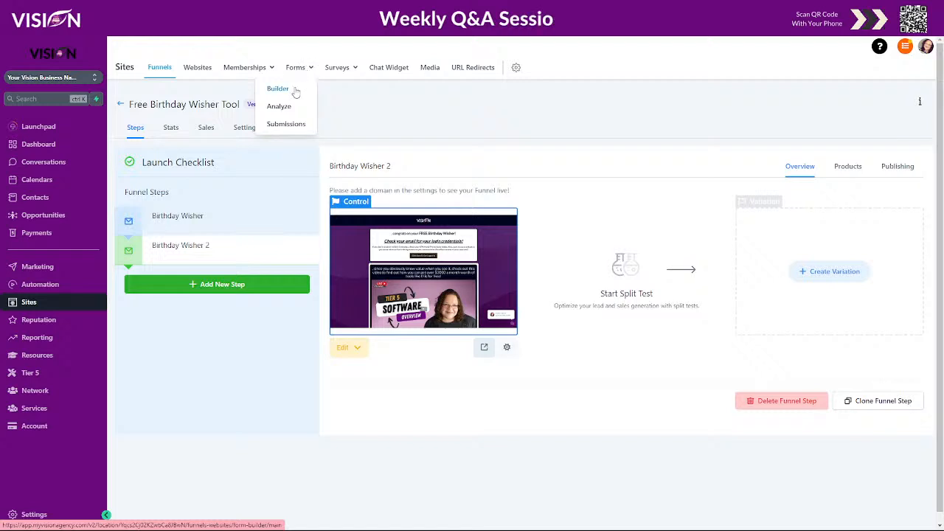
pyautogui.click(275, 85)
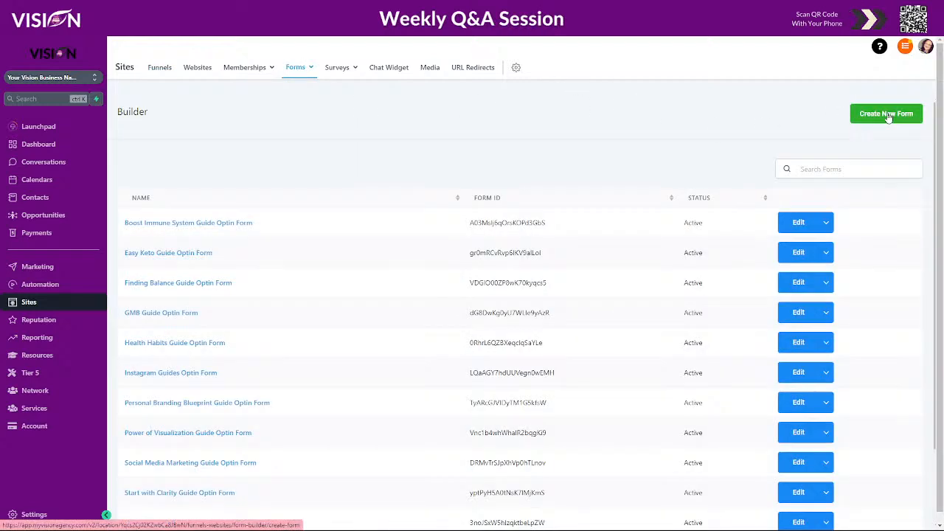
pyautogui.click(379, 234)
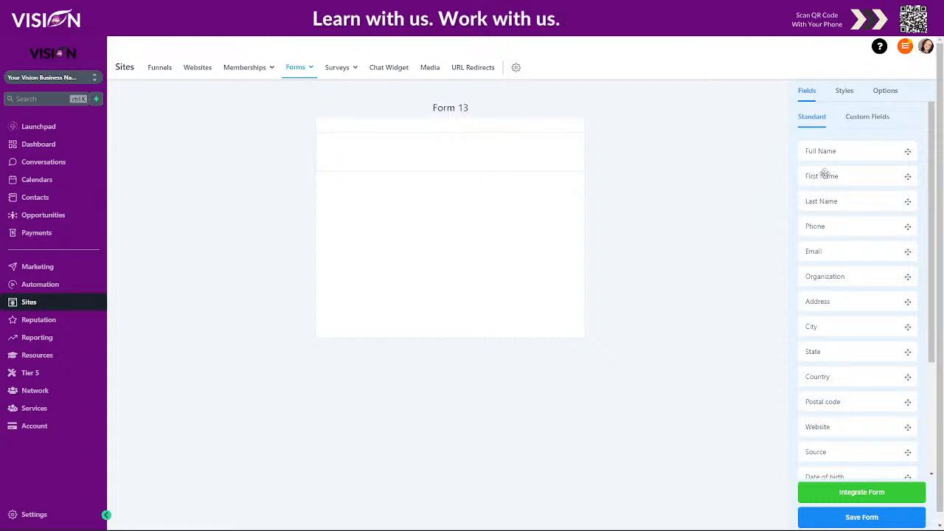
pyautogui.moveTo(823, 175); pyautogui.dragTo(414, 159)
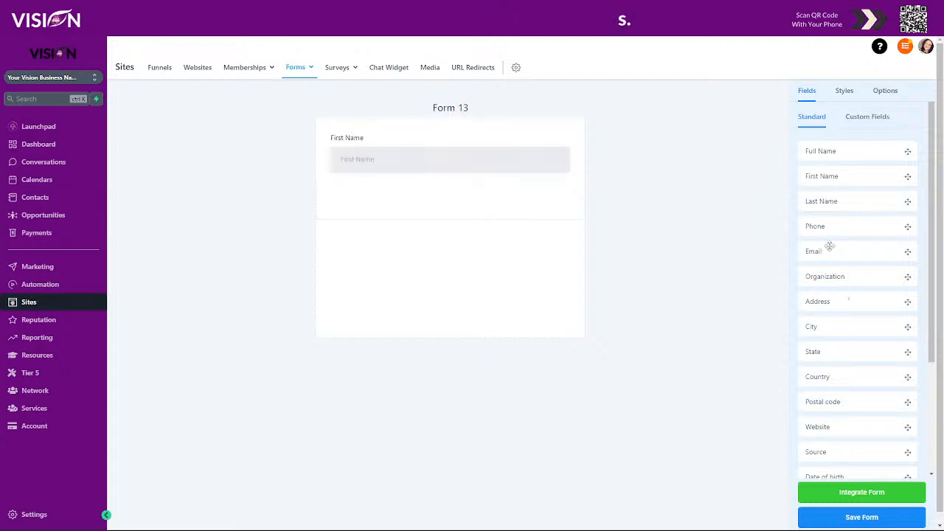
pyautogui.moveTo(848, 228); pyautogui.dragTo(414, 201)
pyautogui.moveTo(836, 250); pyautogui.dragTo(397, 236)
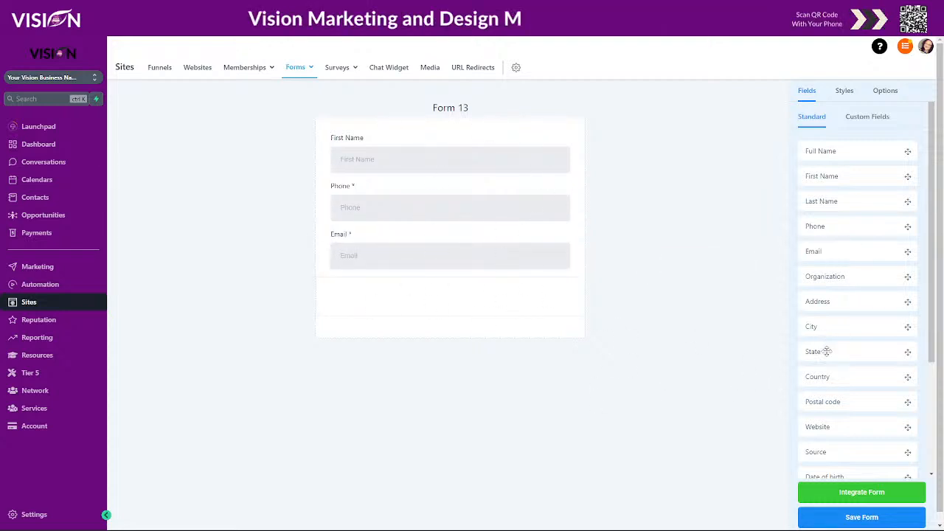
# Add a Button element below the Email field and make it full width.
pyautogui.scroll(-3, 856, 398)
pyautogui.moveTo(840, 445); pyautogui.dragTo(391, 301)
pyautogui.click(358, 299)
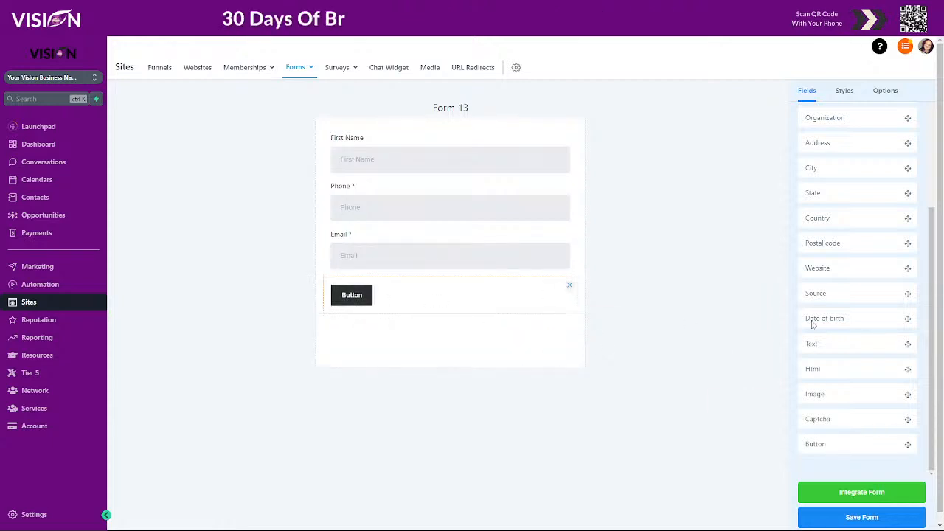
pyautogui.click(907, 332)
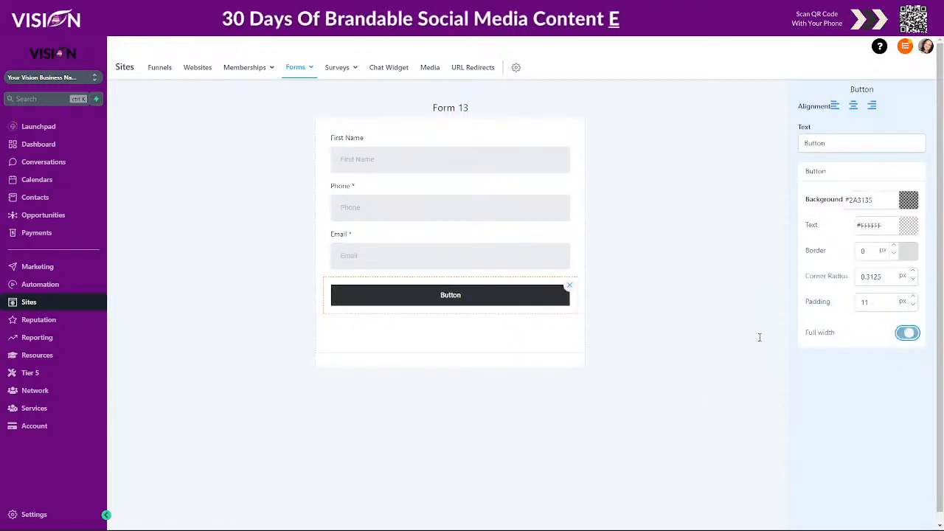
pyautogui.doubleClick(815, 144)
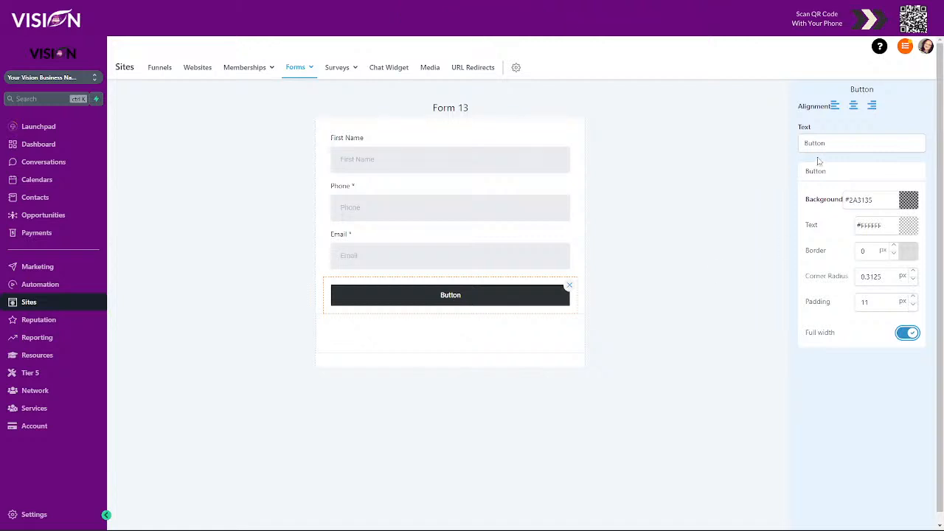
pyautogui.click(759, 153)
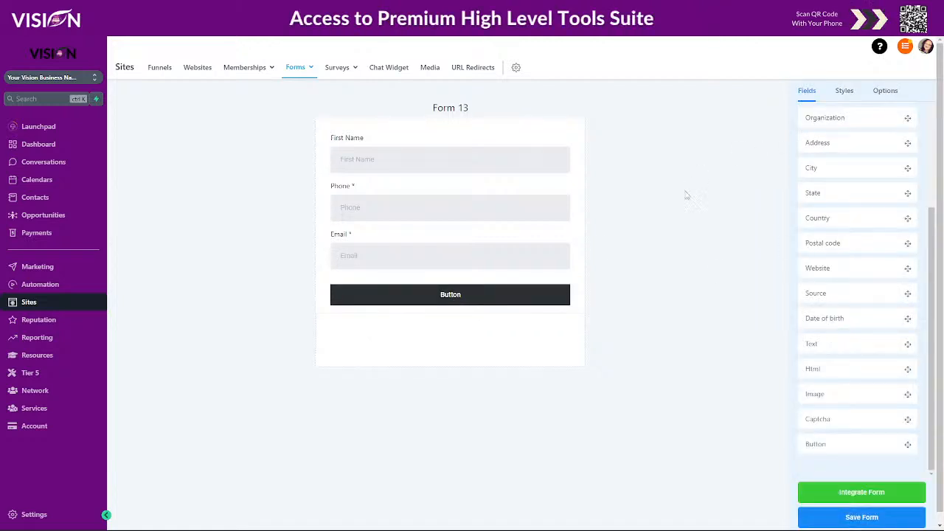
pyautogui.click(445, 303)
pyautogui.doubleClick(811, 142)
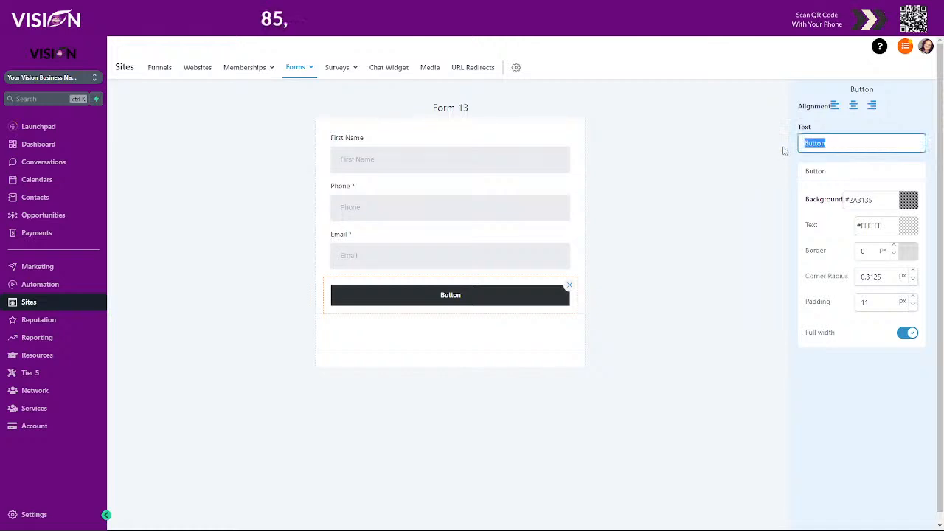
pyautogui.click(784, 152)
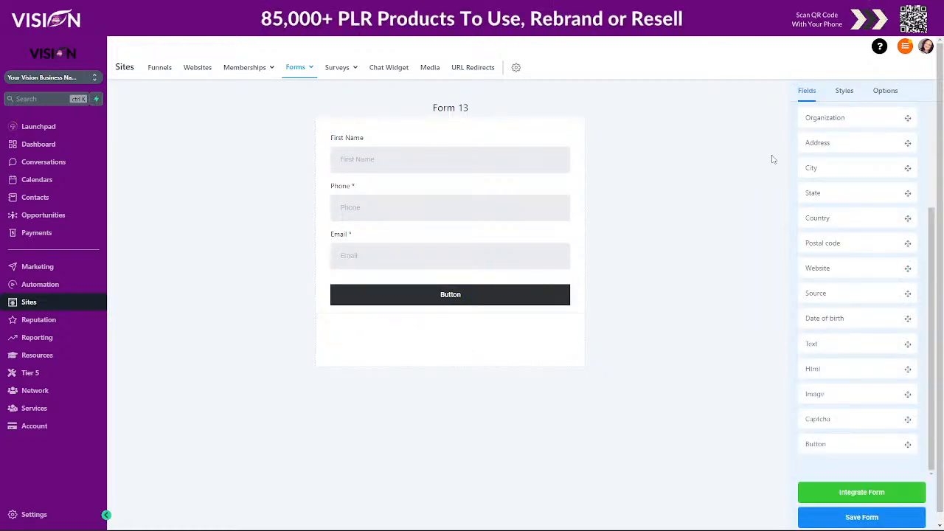
# Change the form button's text to "Submit".
pyautogui.click(449, 294)
pyautogui.doubleClick(811, 143)
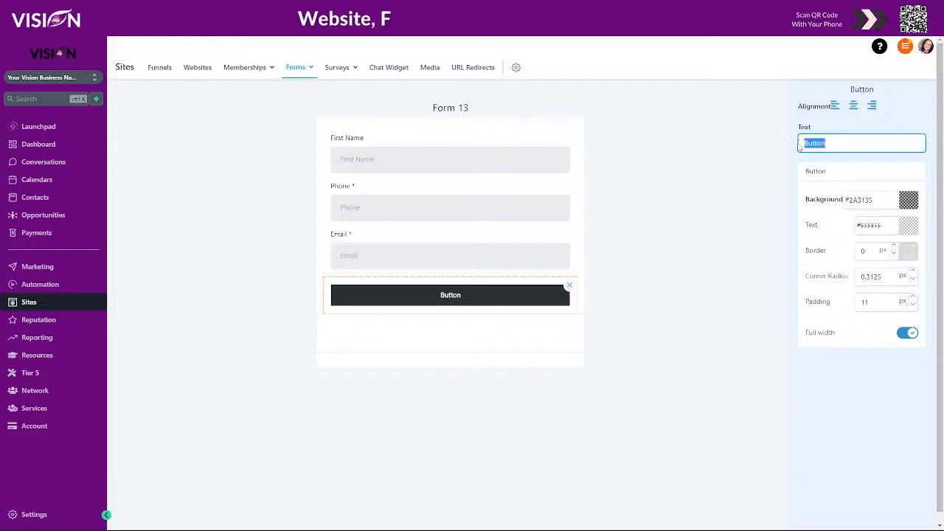
pyautogui.write('S')
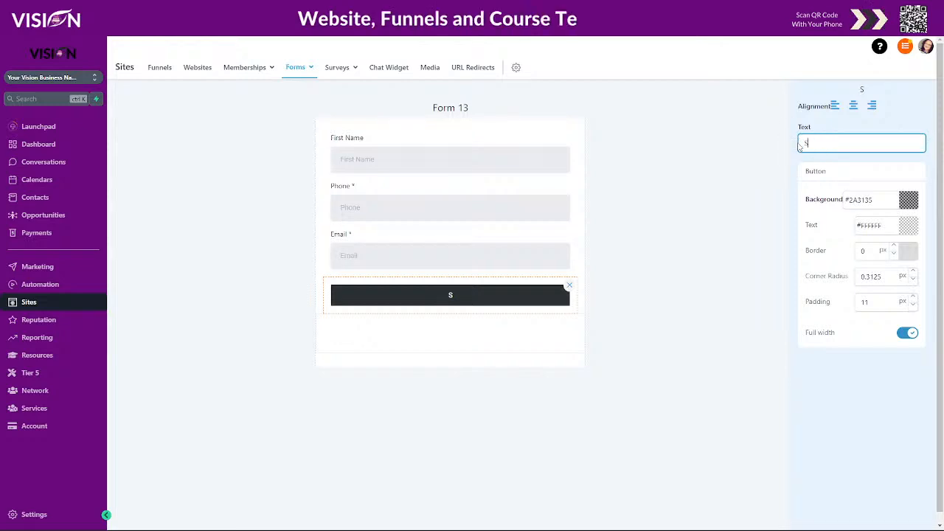
pyautogui.write('ubmit')
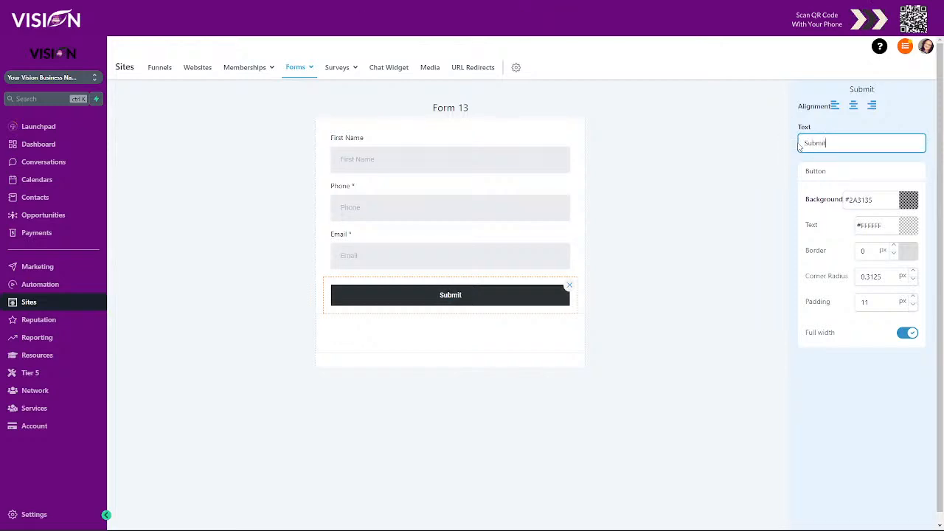
pyautogui.click(472, 101)
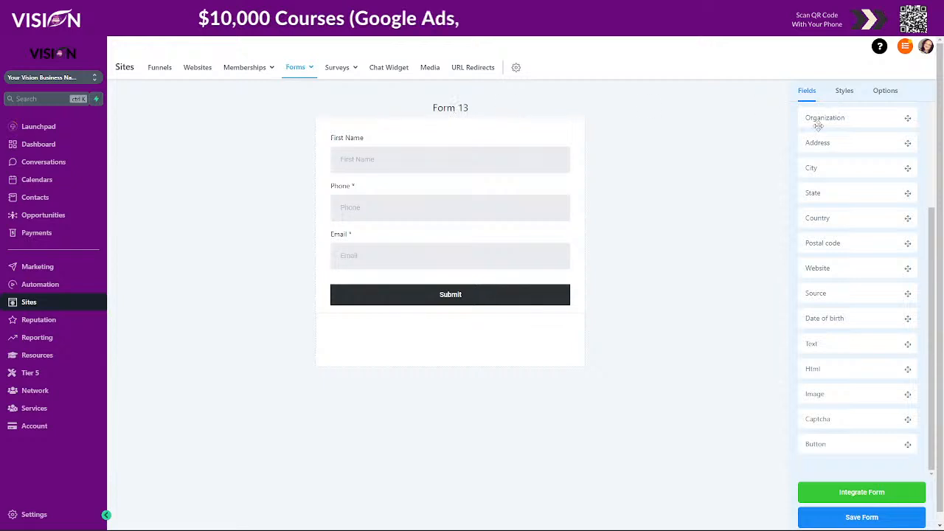
# Name the form "Free Birthday Wisher" in its options and save it.
pyautogui.scroll(3, 885, 147)
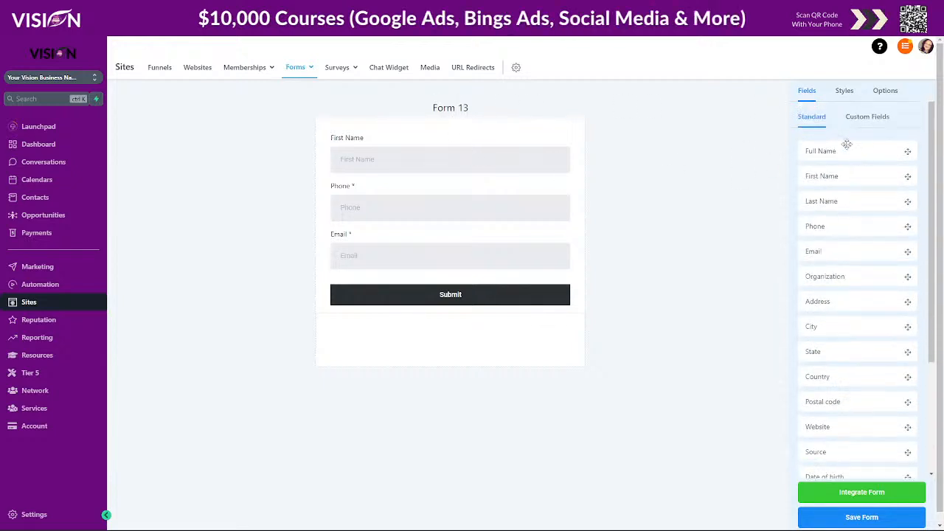
pyautogui.click(845, 91)
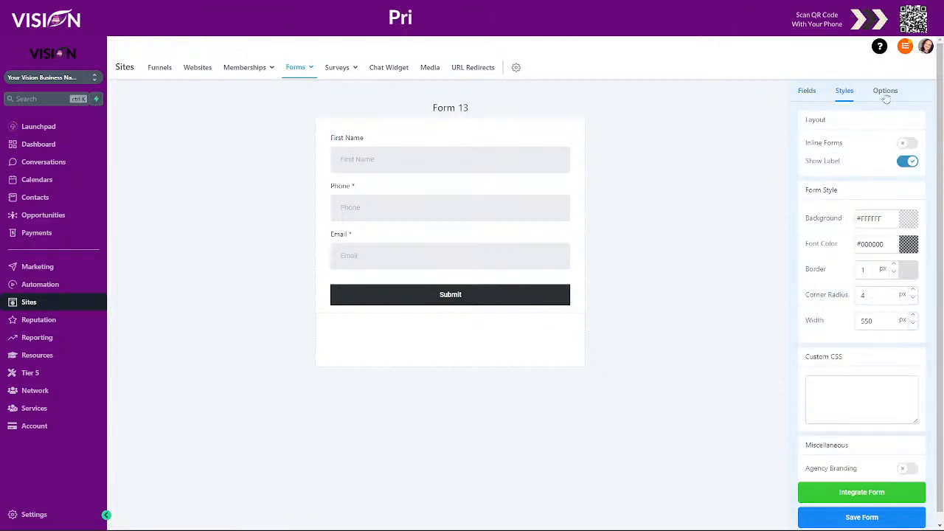
pyautogui.click(885, 91)
pyautogui.moveTo(841, 147); pyautogui.dragTo(805, 147)
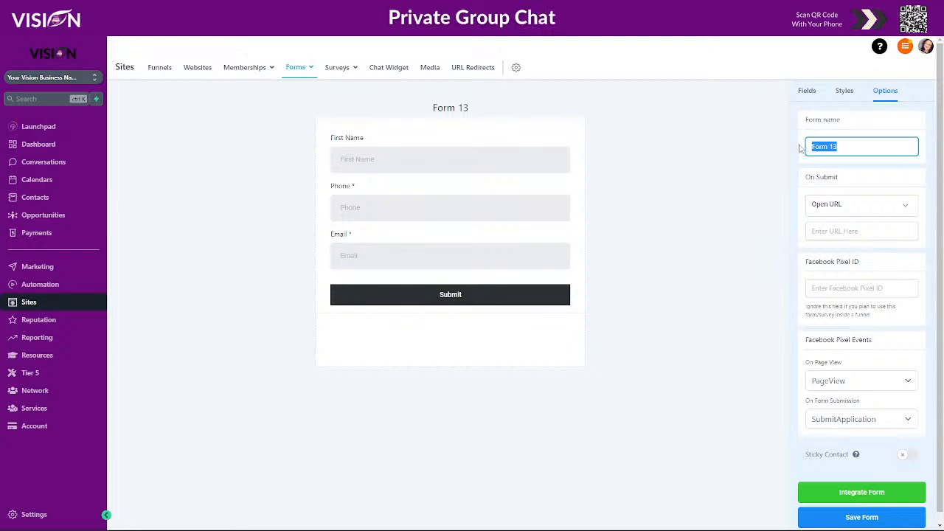
pyautogui.write('Free Birthday Wisher')
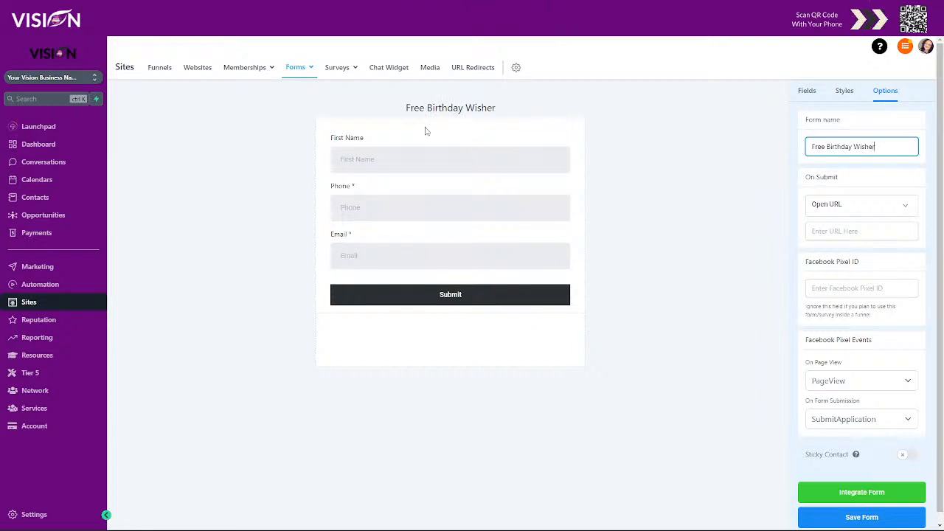
pyautogui.click(862, 516)
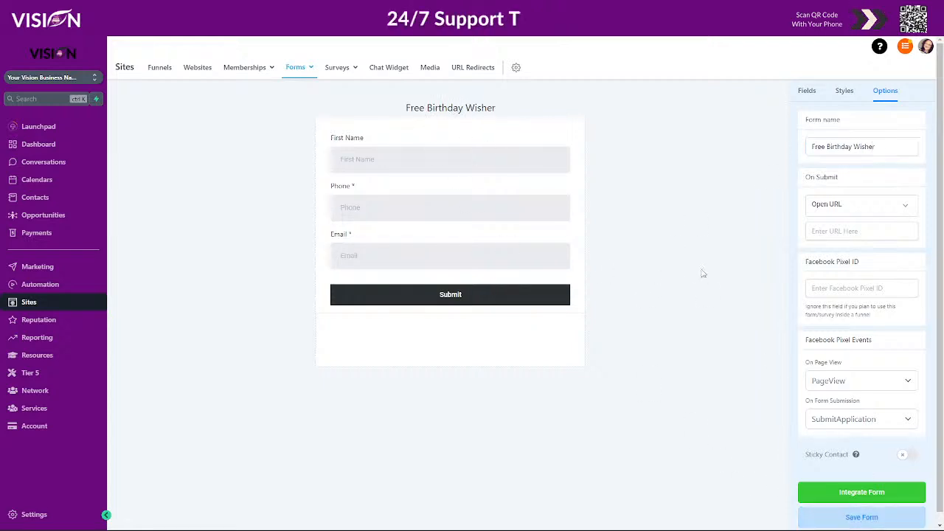
# Open the Free Birthday Wisher Tool funnel in the For Tier 5 Resellers folder and edit its Birthday Wisher page.
pyautogui.click(161, 75)
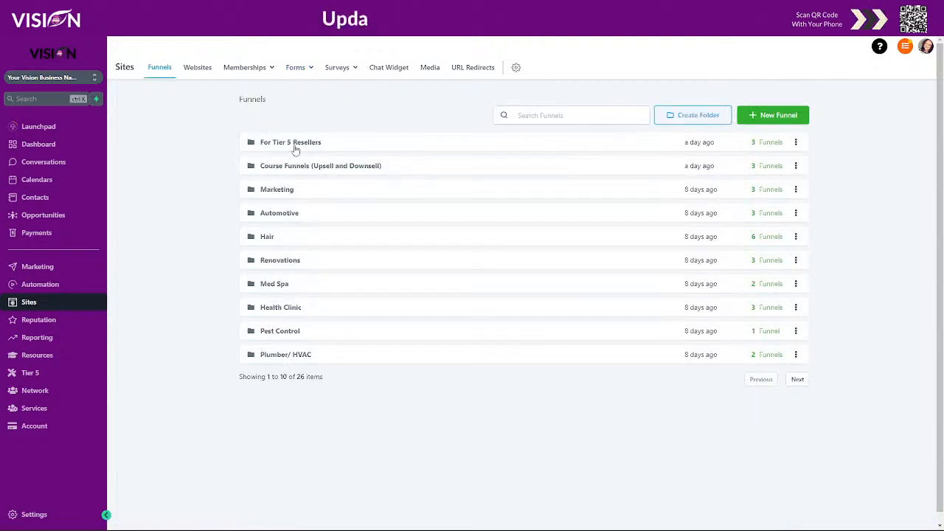
pyautogui.click(291, 144)
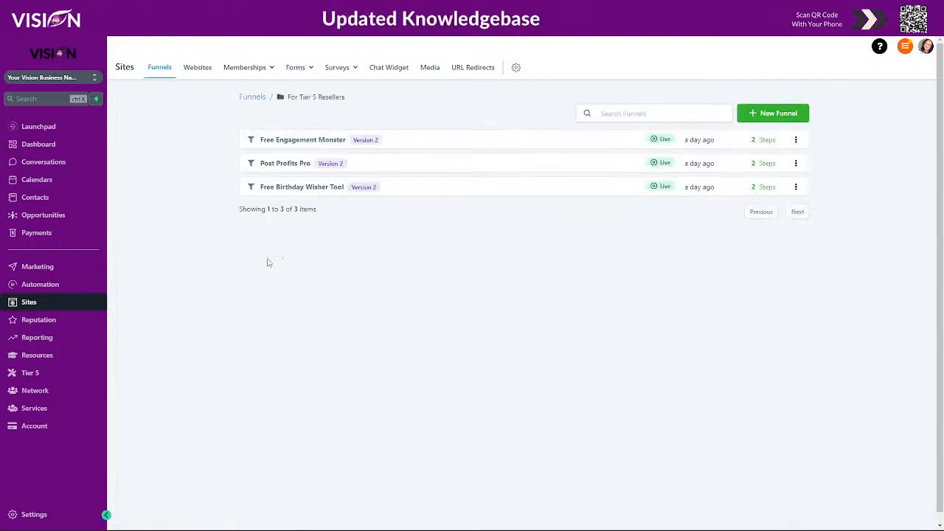
pyautogui.click(307, 189)
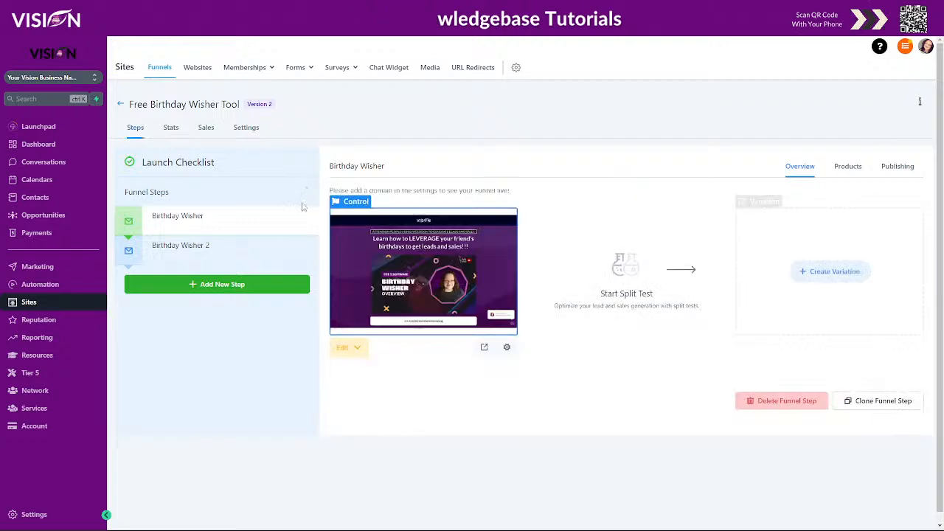
pyautogui.click(352, 351)
pyautogui.click(373, 392)
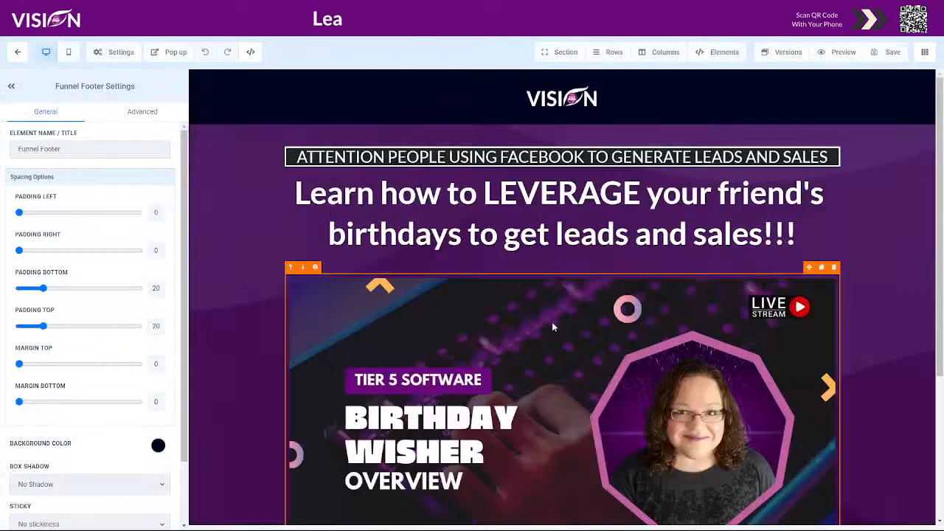
# Check the link action of the "Get your free birthday wisher here" button below the overview video.
pyautogui.scroll(-5, 561, 332)
pyautogui.click(449, 407)
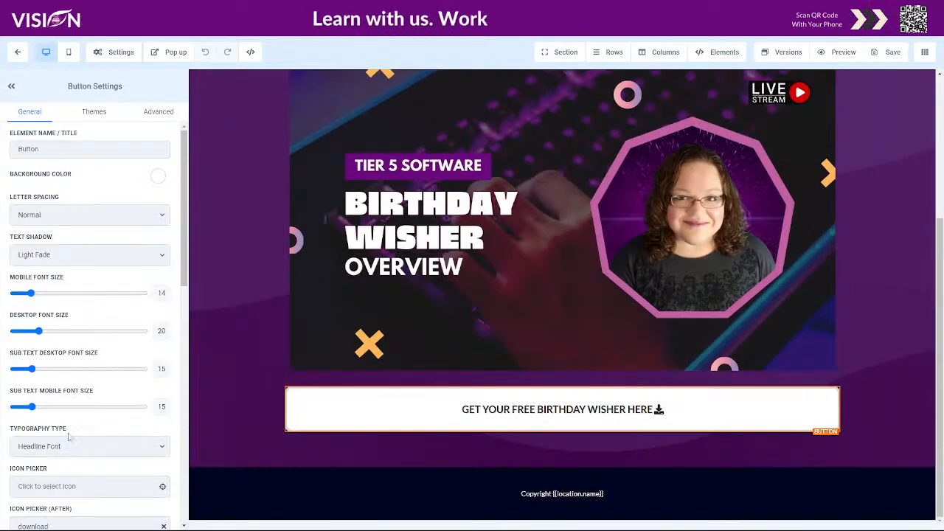
pyautogui.scroll(-10, 81, 442)
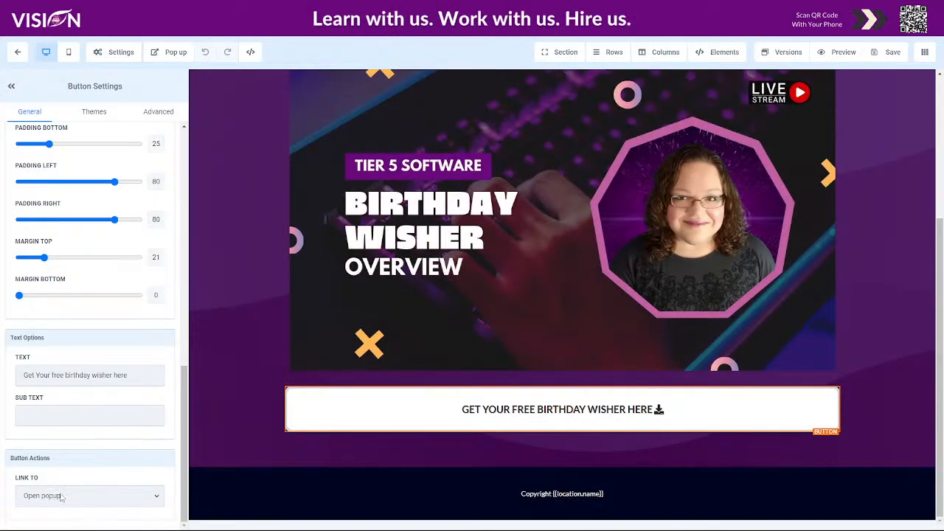
# Open the page's popup and assign the Free Birthday Wisher form to its empty form element.
pyautogui.click(171, 51)
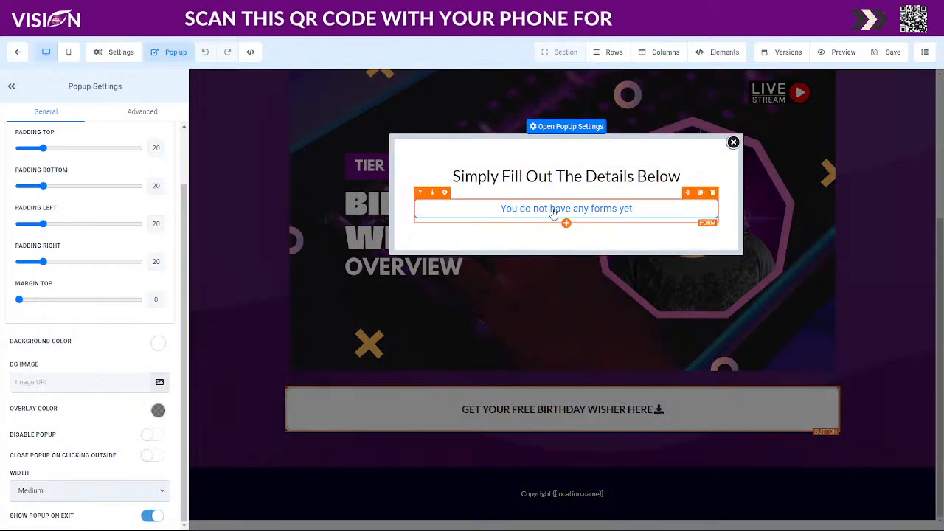
pyautogui.click(528, 210)
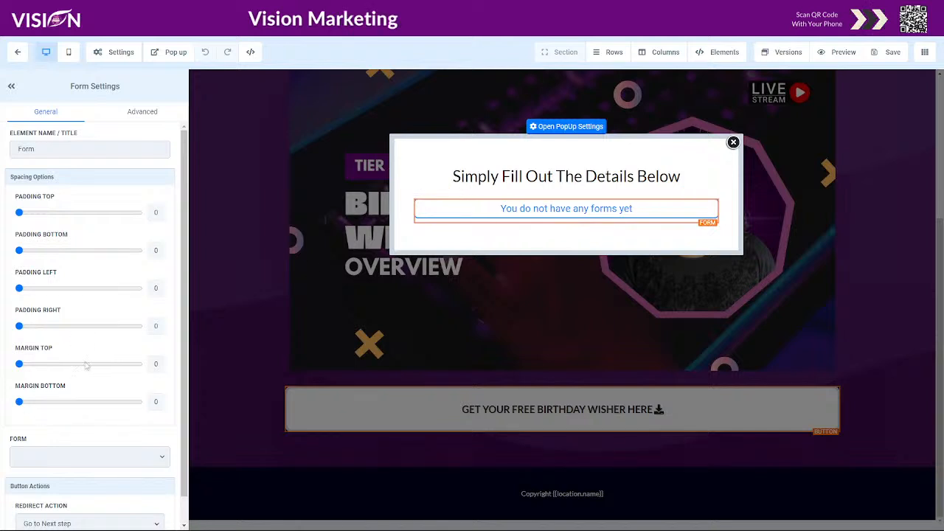
pyautogui.scroll(-1, 88, 416)
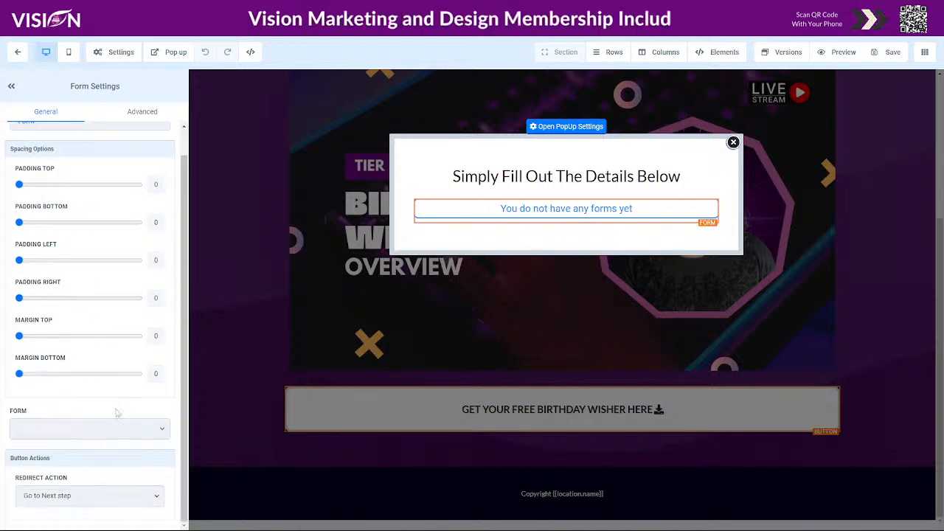
pyautogui.click(74, 428)
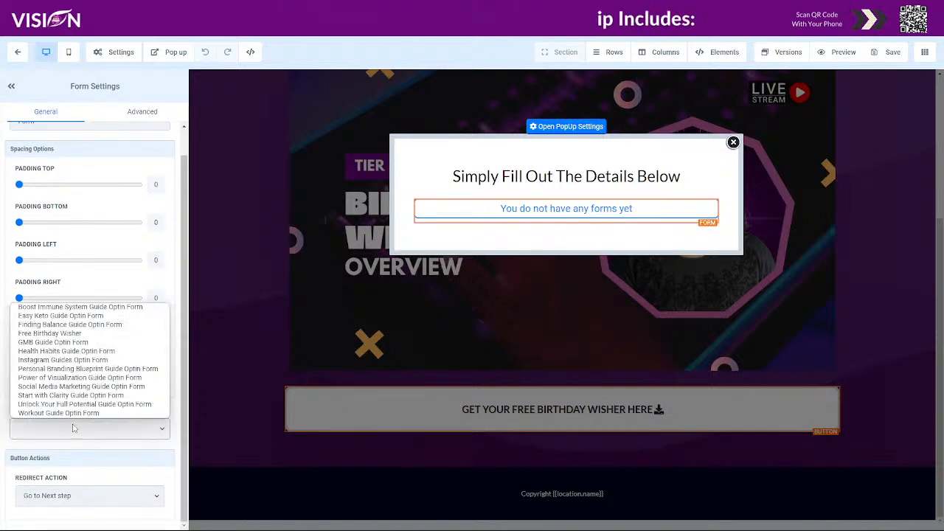
pyautogui.click(71, 334)
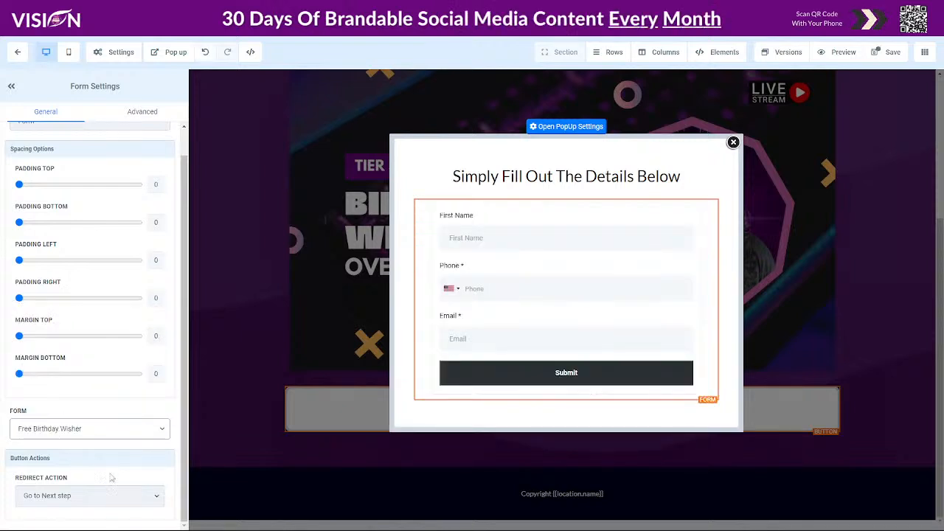
# Choose "Go to Next step" as the popup form's redirect action, save the page and return to the funnel.
pyautogui.click(65, 499)
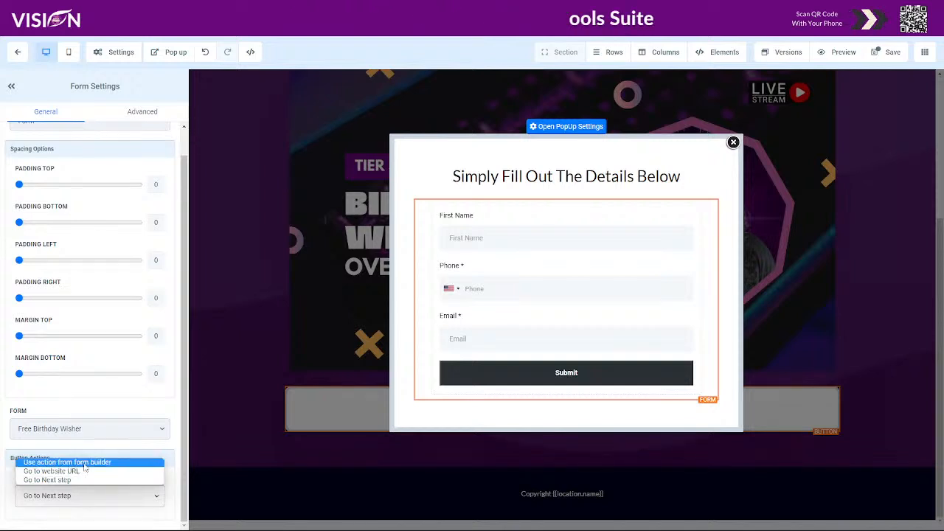
pyautogui.click(58, 479)
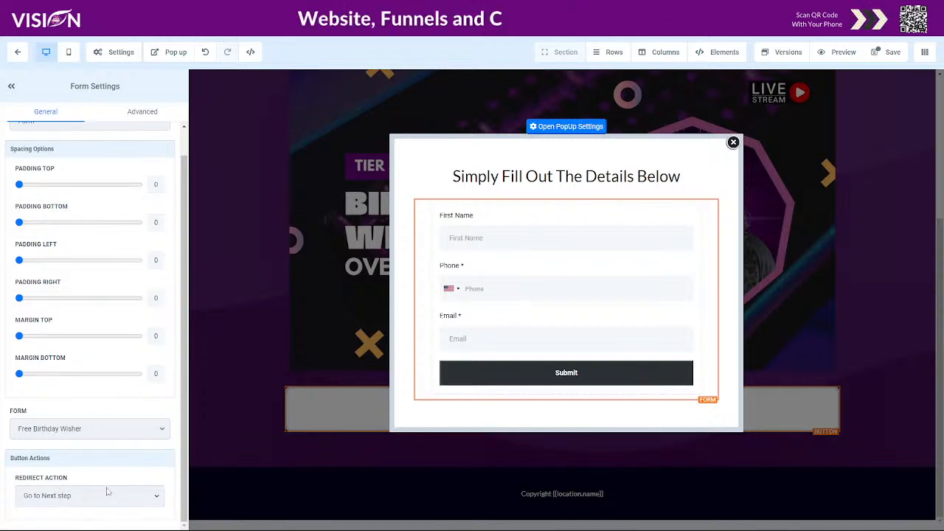
pyautogui.click(884, 53)
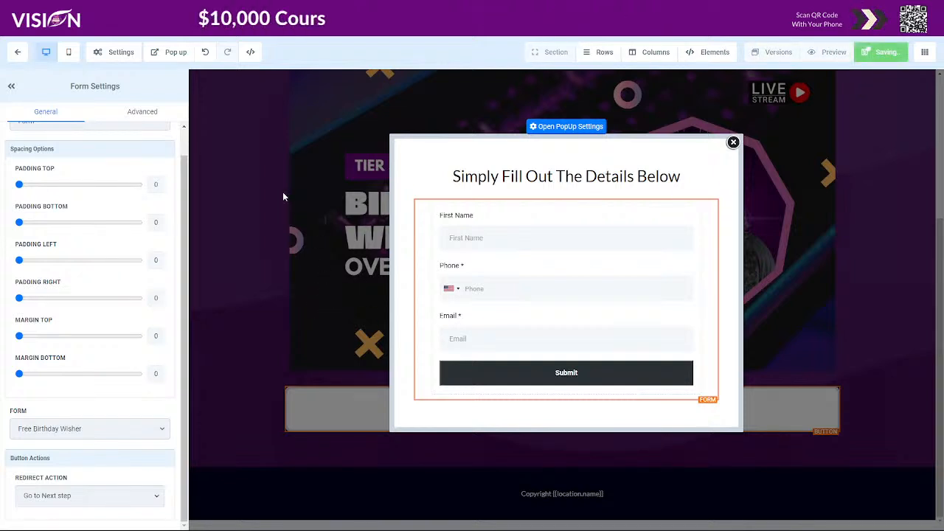
pyautogui.click(18, 53)
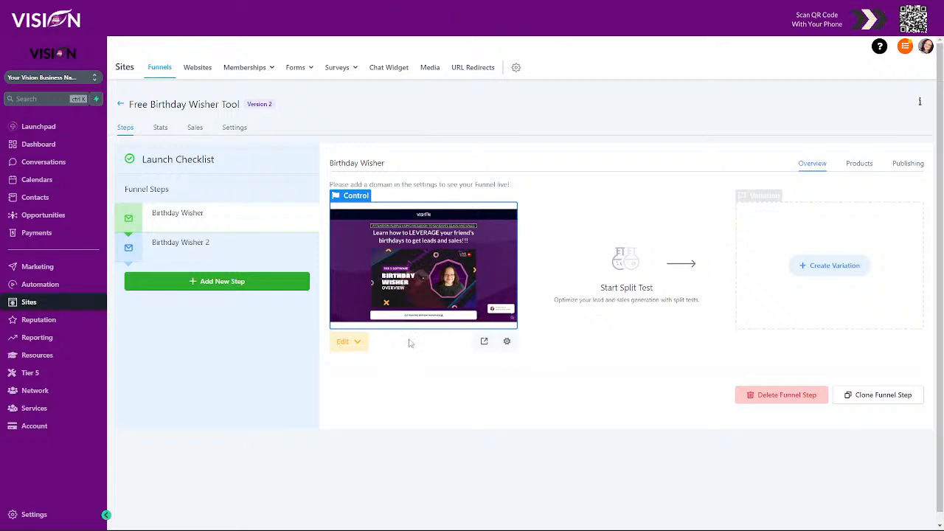
# Create a new automation workflow using the "Start from scratch" template.
pyautogui.click(44, 285)
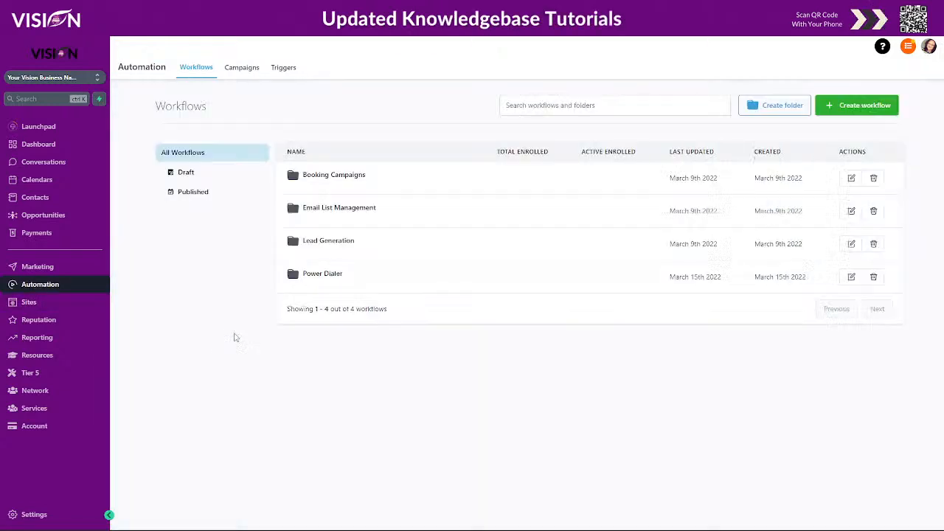
pyautogui.click(854, 107)
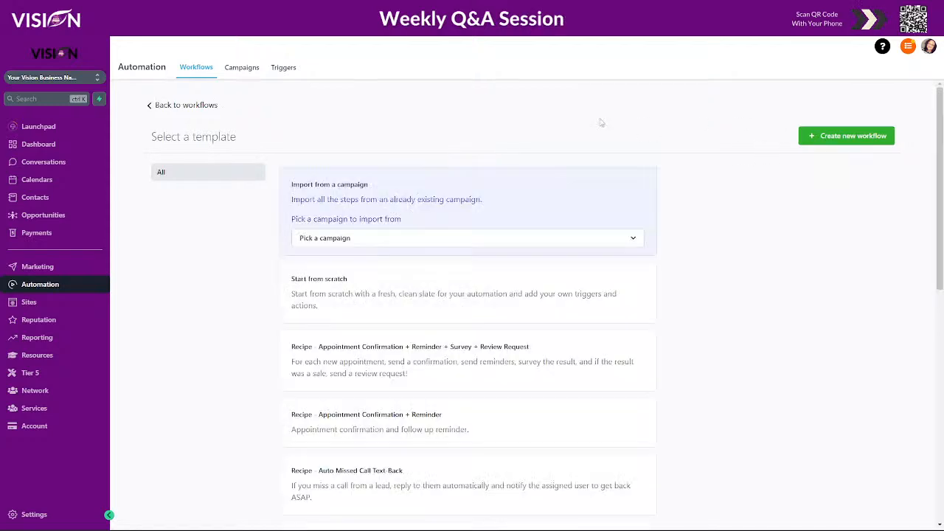
pyautogui.click(397, 296)
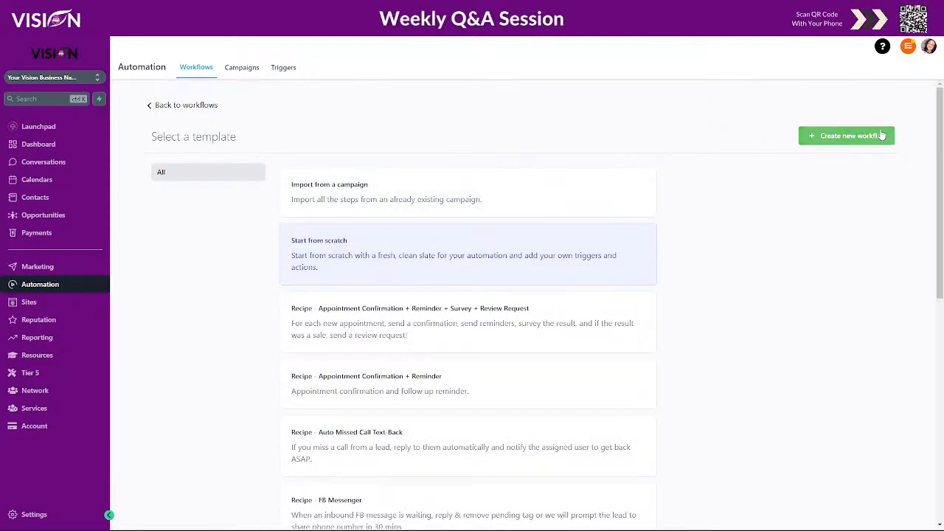
pyautogui.click(812, 136)
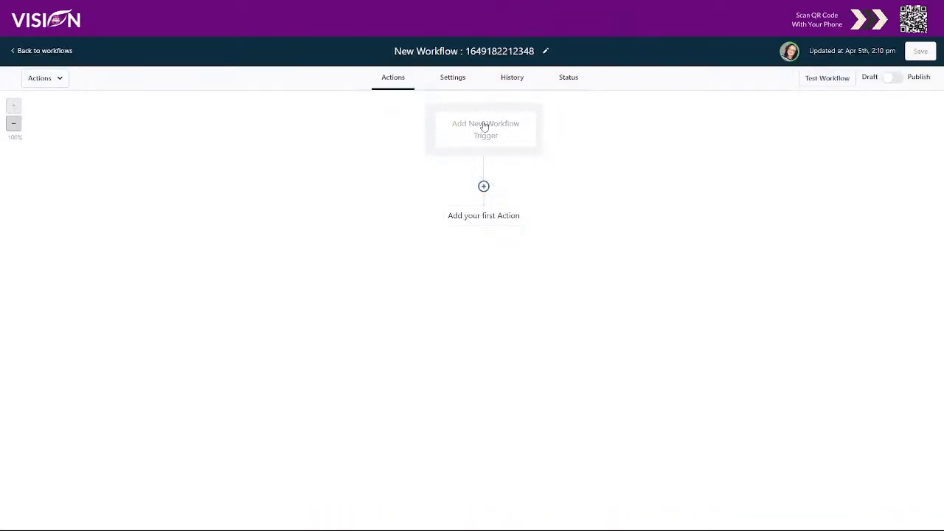
# Rename the new workflow "Free Birthday Wisher".
pyautogui.click(535, 51)
pyautogui.moveTo(535, 51); pyautogui.dragTo(384, 51)
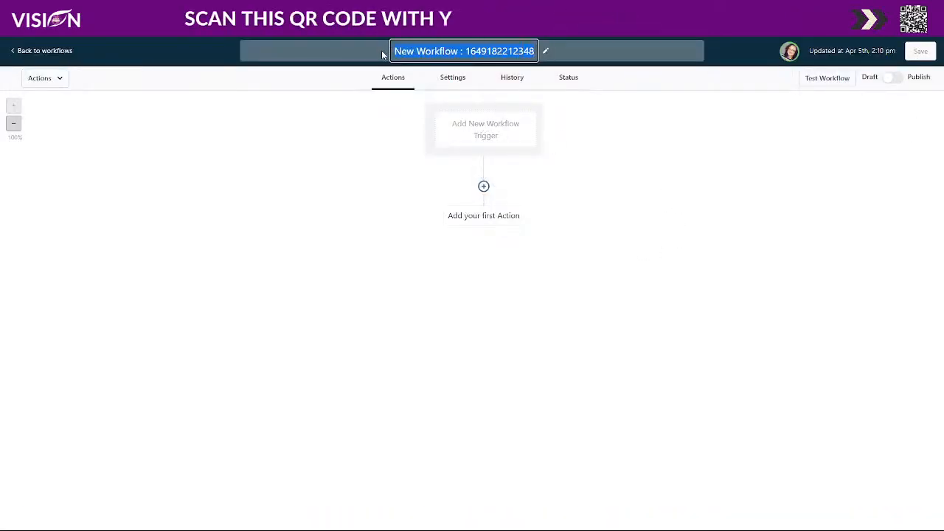
pyautogui.write('Free ')
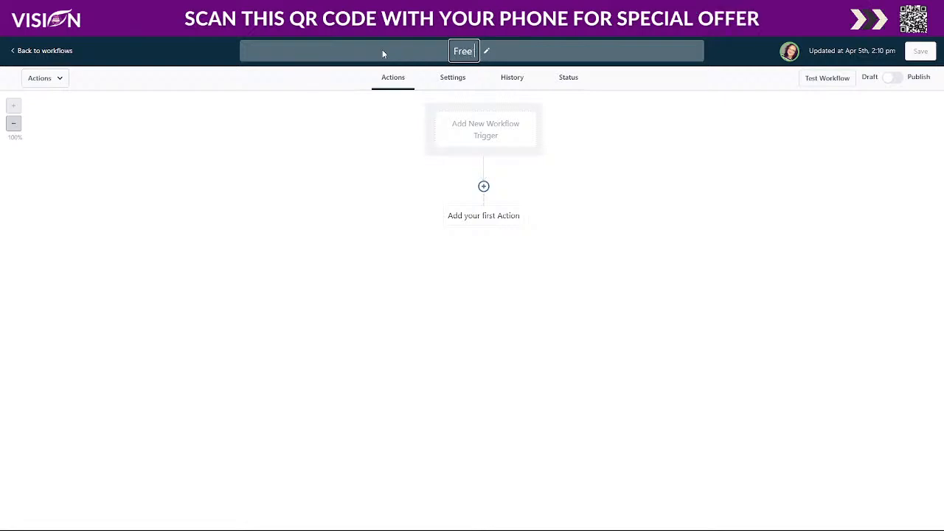
pyautogui.write('Birthday Wisher')
pyautogui.press('Return')
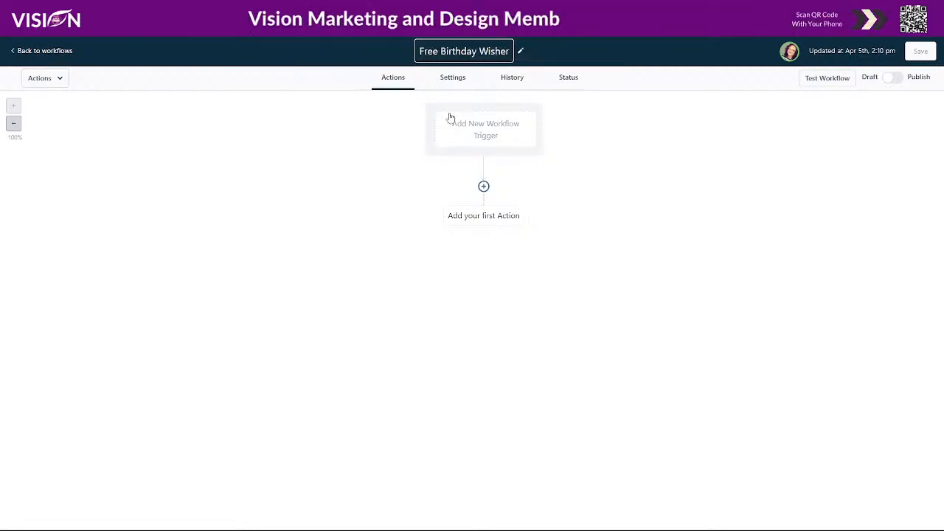
# Add a new workflow trigger of the "Form submitted" type.
pyautogui.click(487, 131)
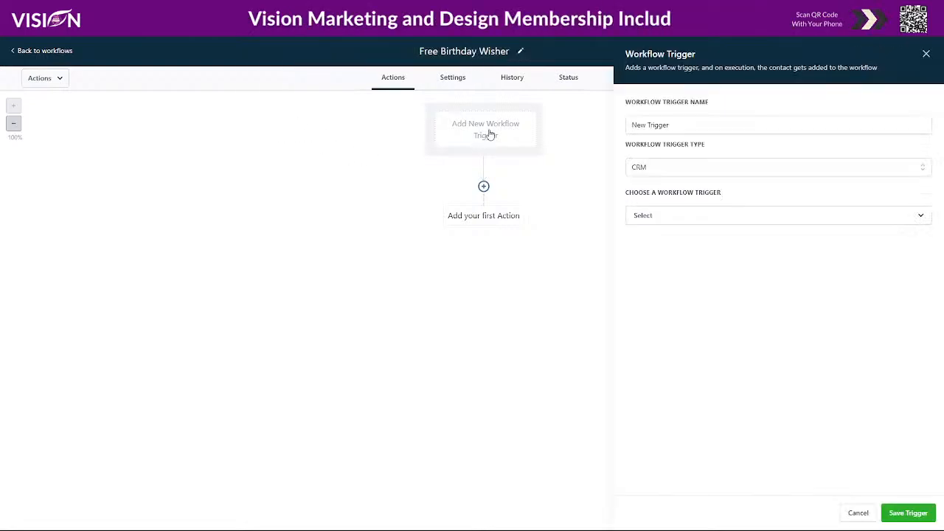
pyautogui.click(663, 217)
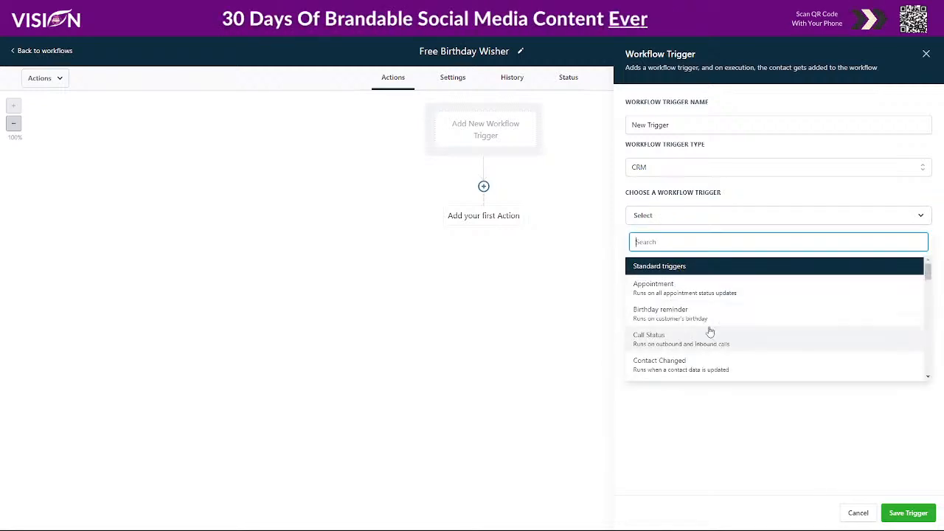
pyautogui.scroll(-5, 704, 338)
pyautogui.scroll(-1, 682, 340)
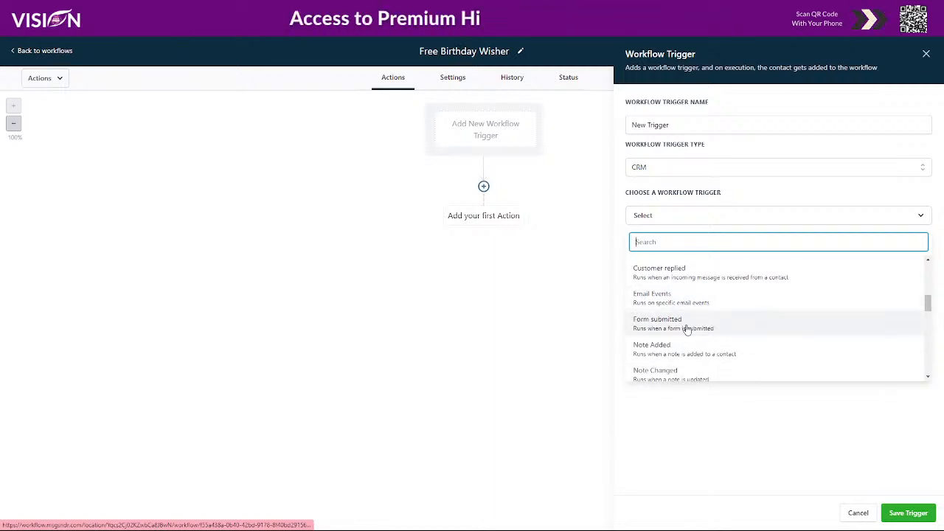
pyautogui.click(687, 330)
# Filter the form trigger with "Form is" set to Free Birthday Wisher and save the trigger.
pyautogui.click(662, 251)
pyautogui.click(666, 261)
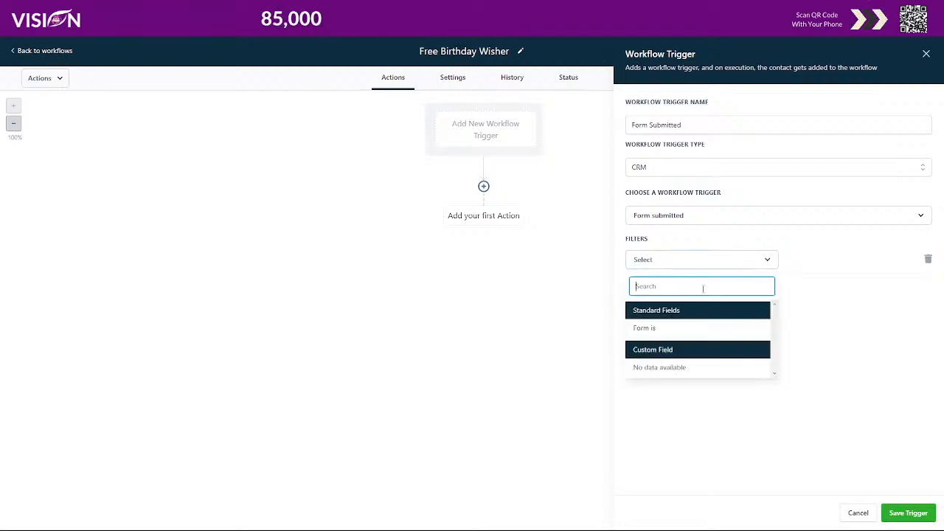
pyautogui.click(676, 330)
pyautogui.click(851, 261)
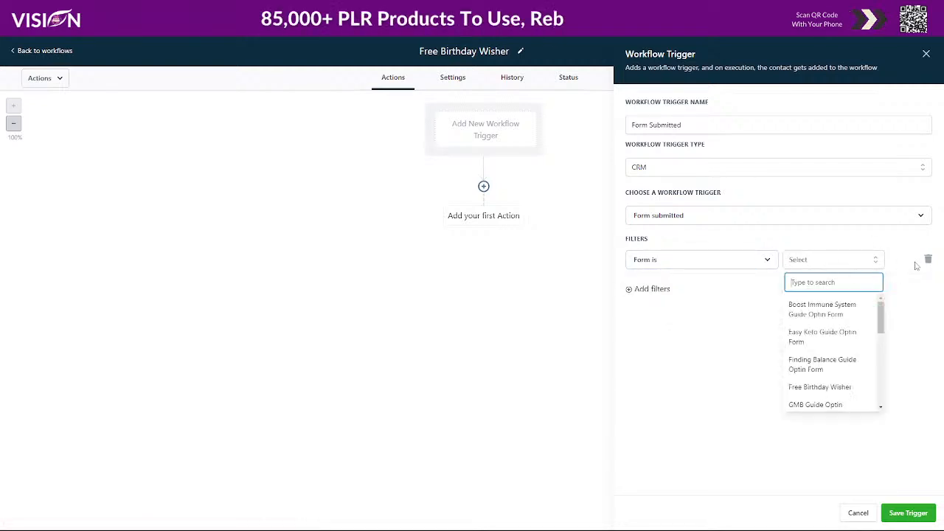
pyautogui.scroll(-3, 828, 331)
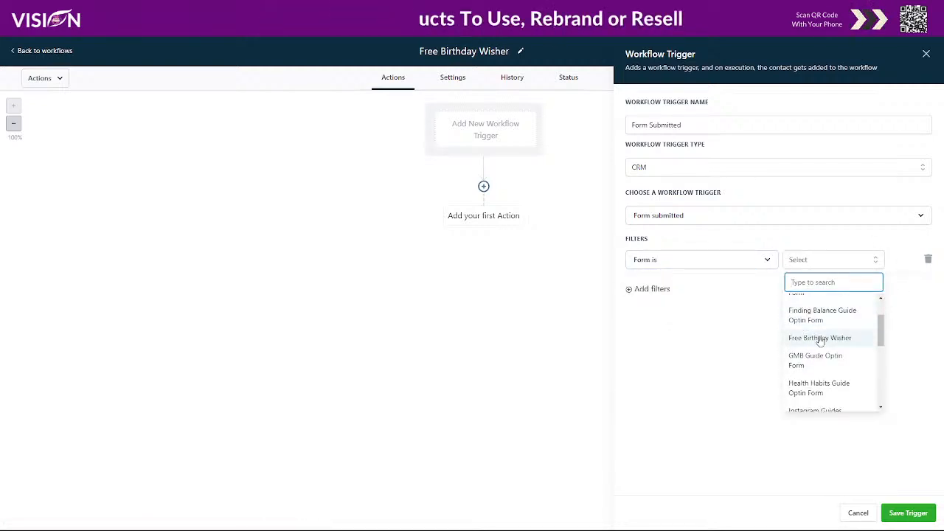
pyautogui.click(820, 339)
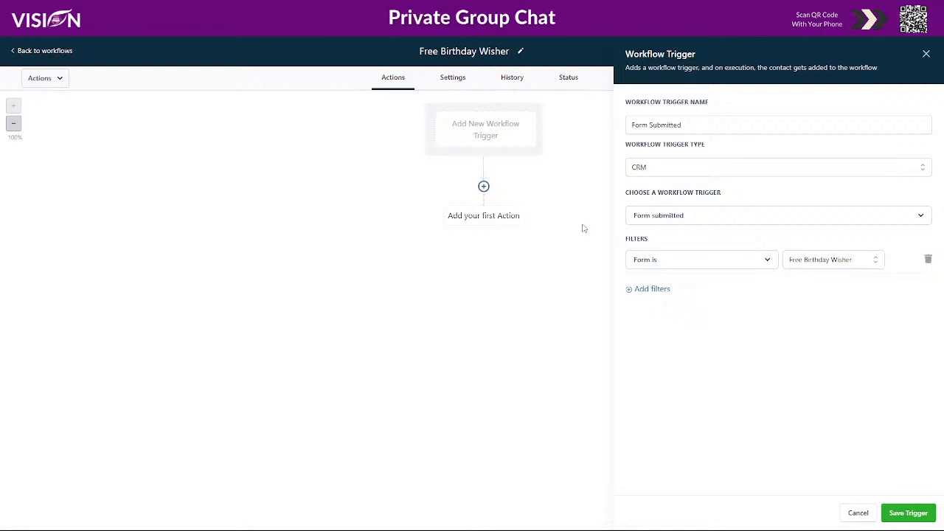
pyautogui.click(897, 516)
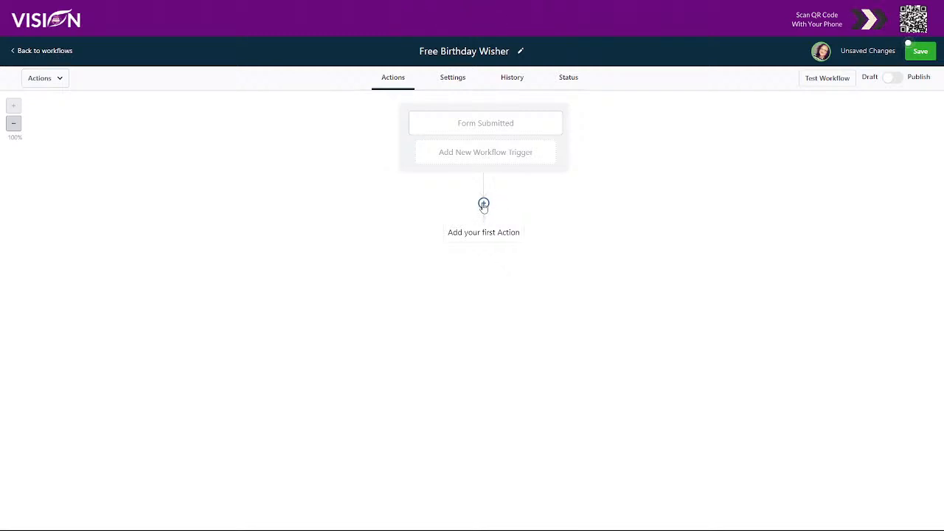
# Add an Add Contact Tag action as the workflow's first action below the trigger.
pyautogui.click(483, 204)
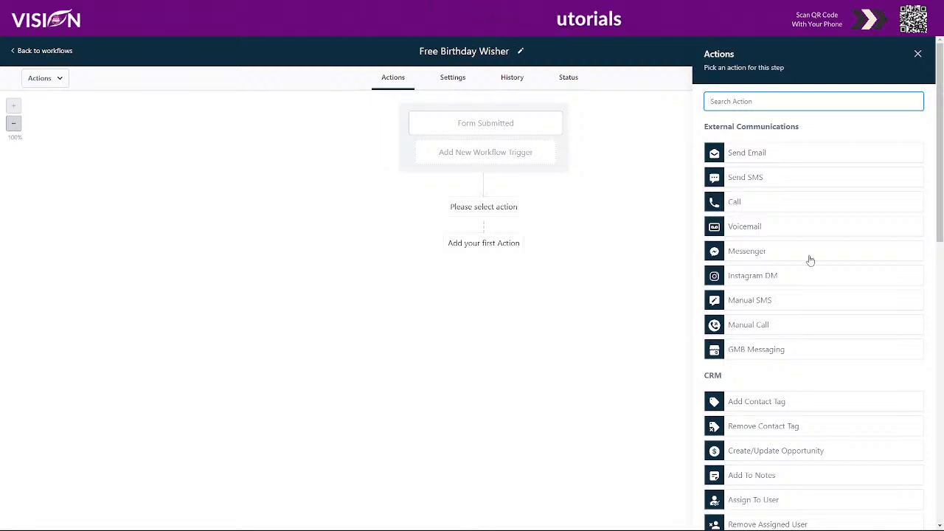
pyautogui.scroll(-2, 807, 265)
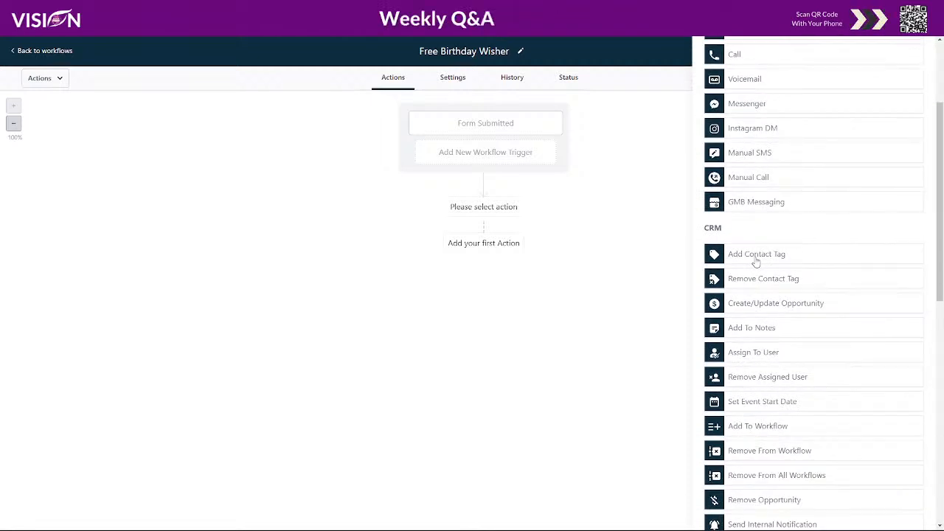
pyautogui.click(758, 258)
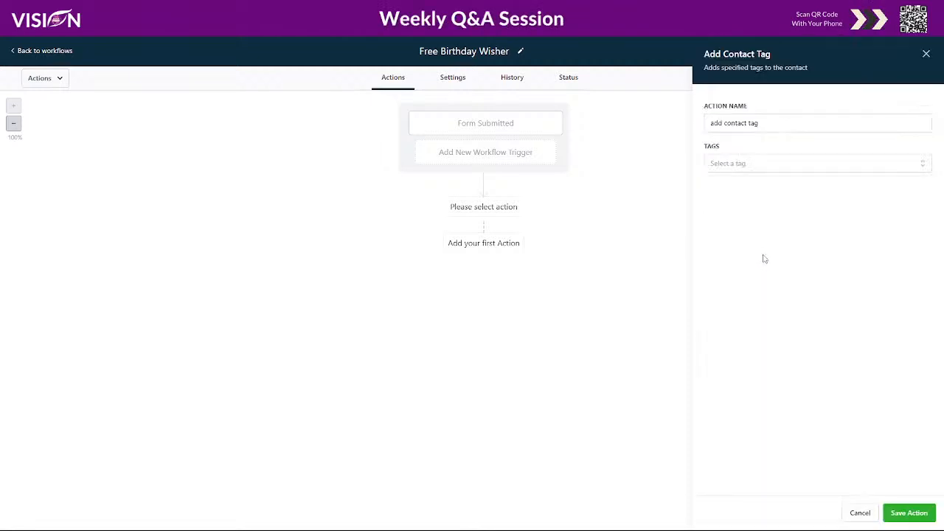
# Create the new tag "free birthday wisher" for the contact tag action and save the action.
pyautogui.click(739, 166)
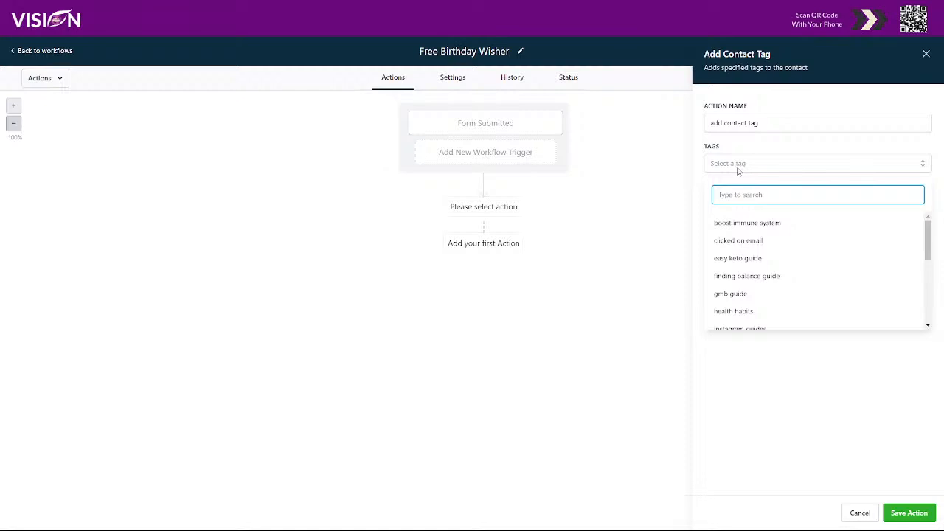
pyautogui.write('free bor')
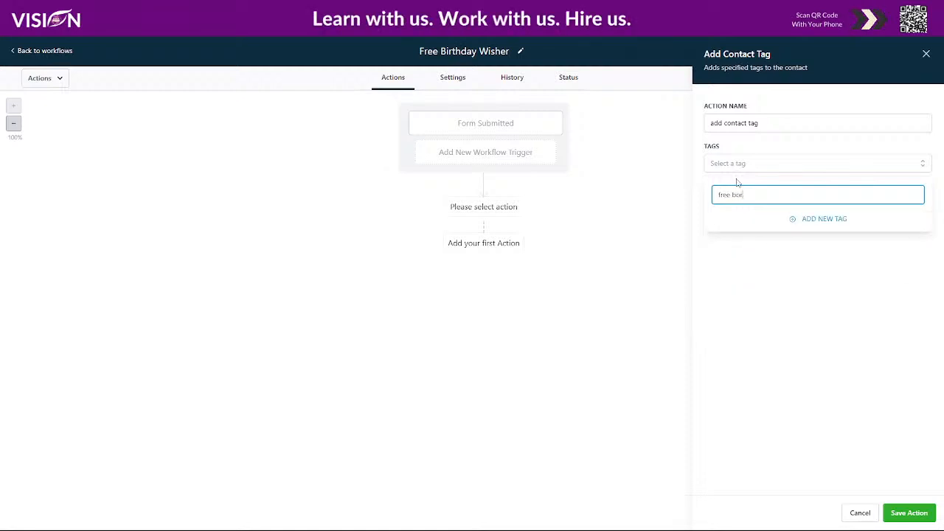
pyautogui.press('BackSpace')
pyautogui.press('BackSpace')
pyautogui.write('irthday wisher')
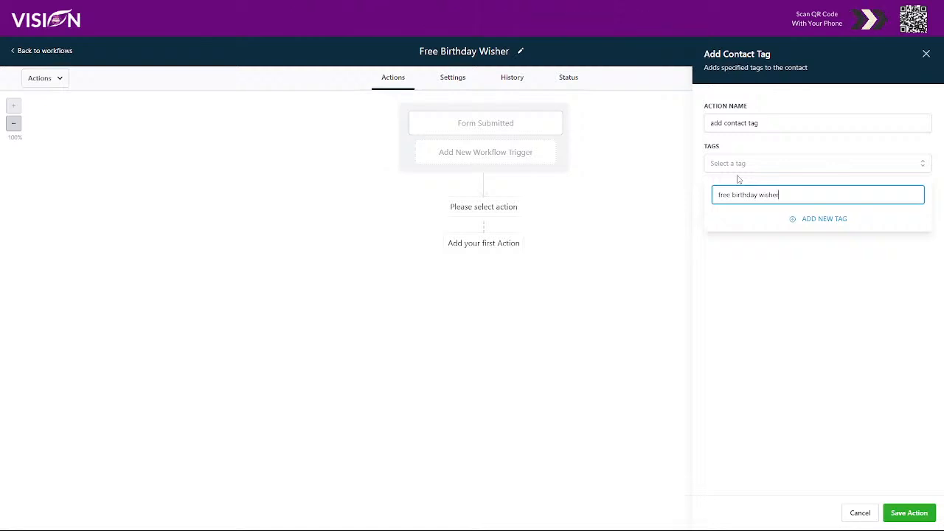
pyautogui.click(808, 220)
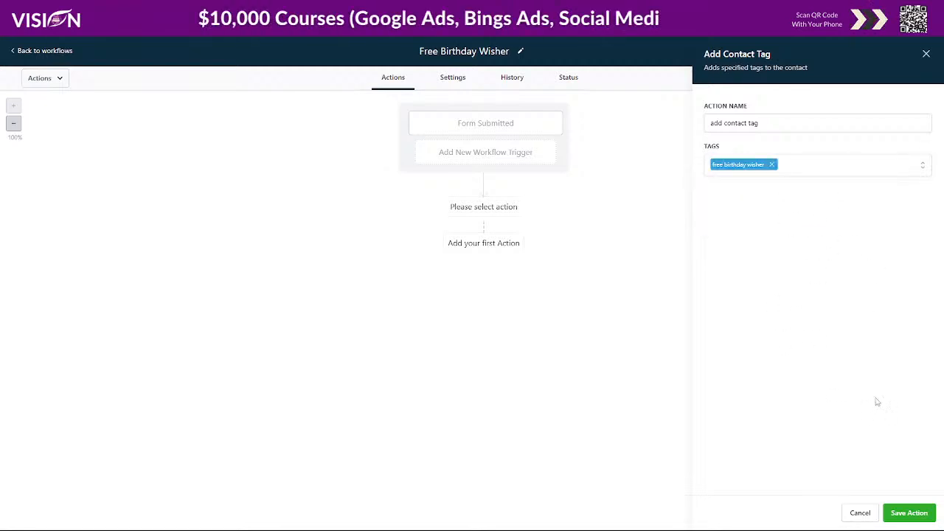
pyautogui.click(908, 512)
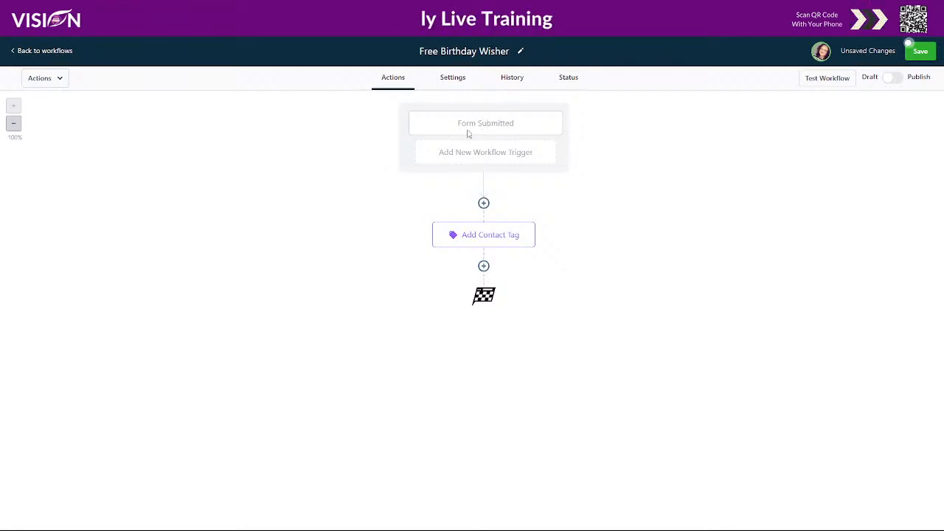
# Add a Webhook action after the Add Contact Tag action in the workflow.
pyautogui.click(483, 266)
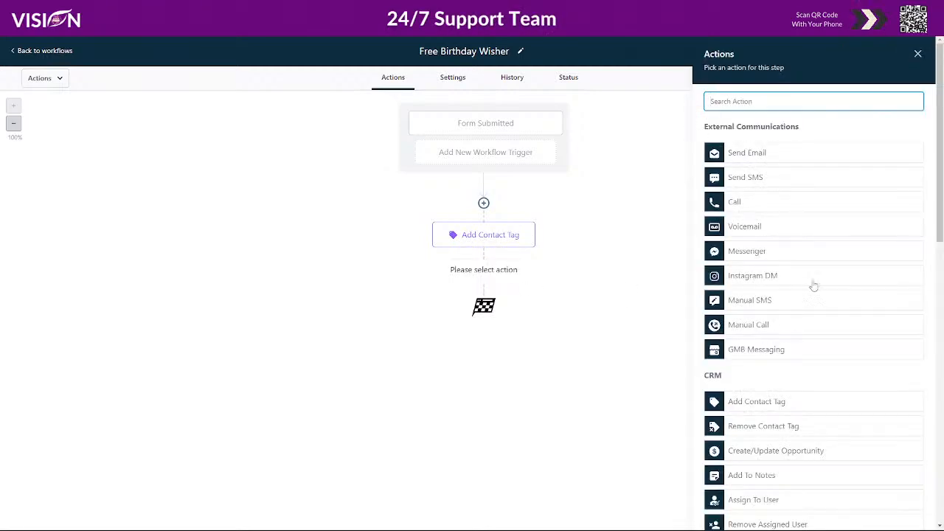
pyautogui.scroll(-15, 819, 383)
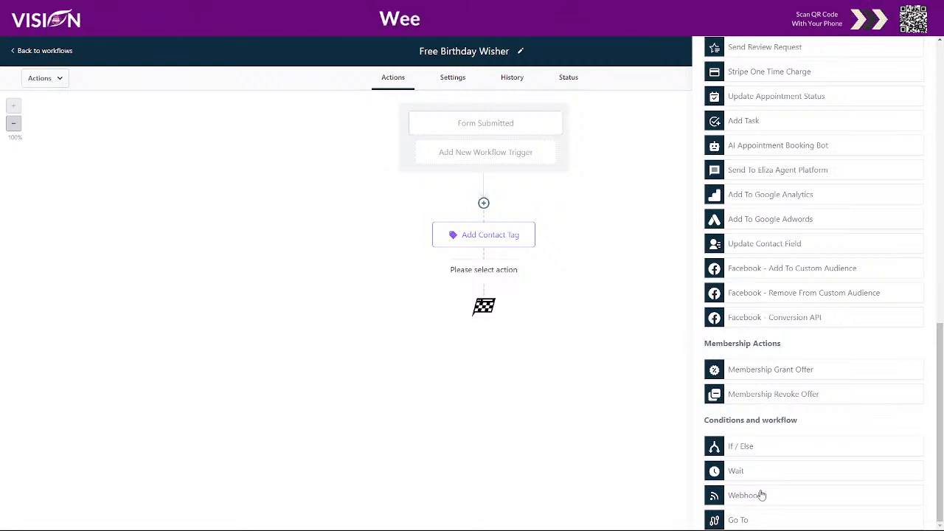
pyautogui.click(757, 496)
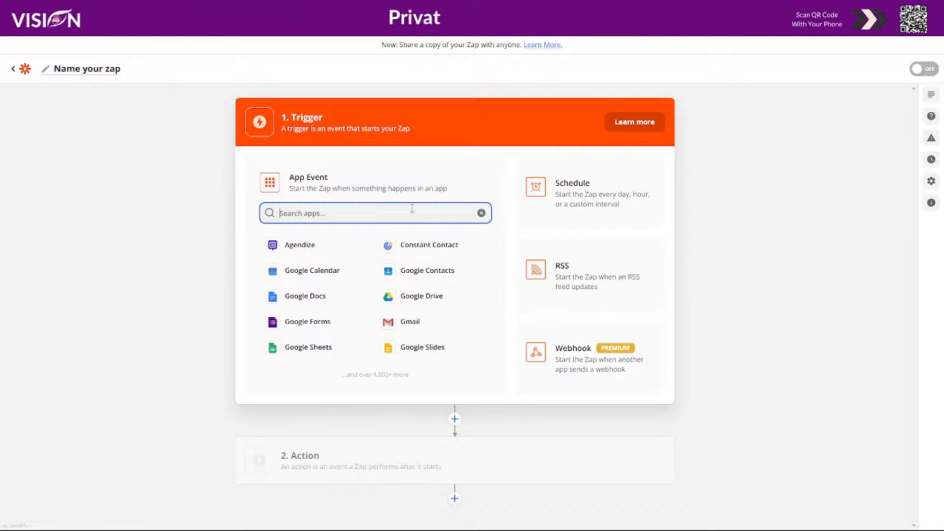
# Switch to the new zap in Zapier and choose Webhooks by Zapier as its trigger app.
pyautogui.write('webh')
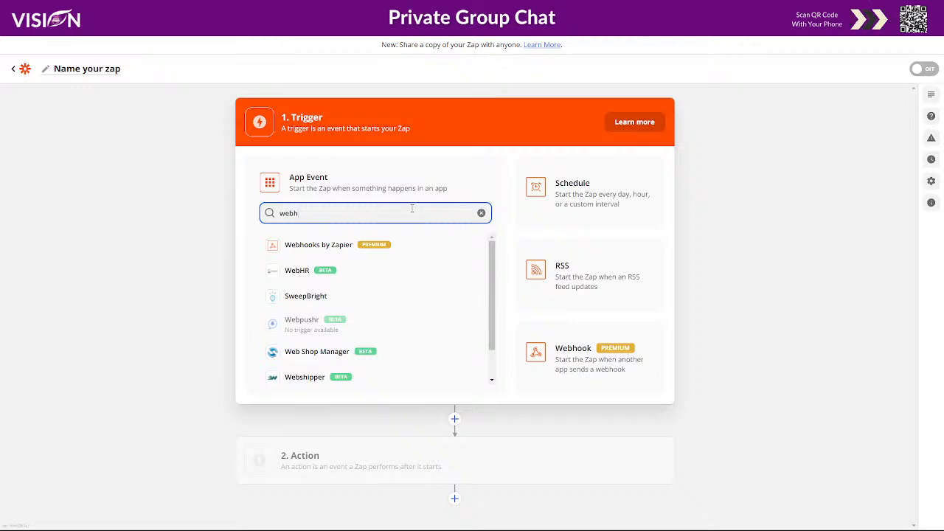
pyautogui.click(295, 248)
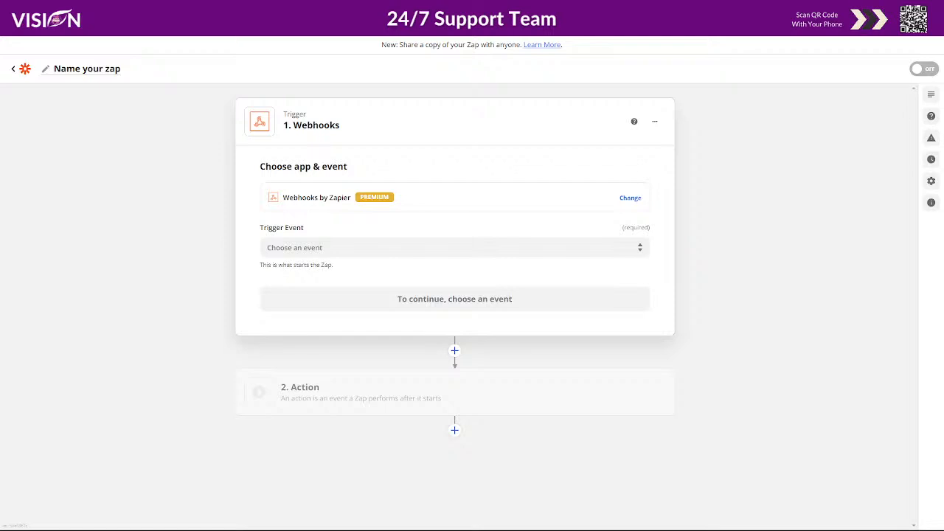
# Open an incognito browser window and try to load Zapier's plans page by its address.
pyautogui.click(931, 28)
pyautogui.click(823, 66)
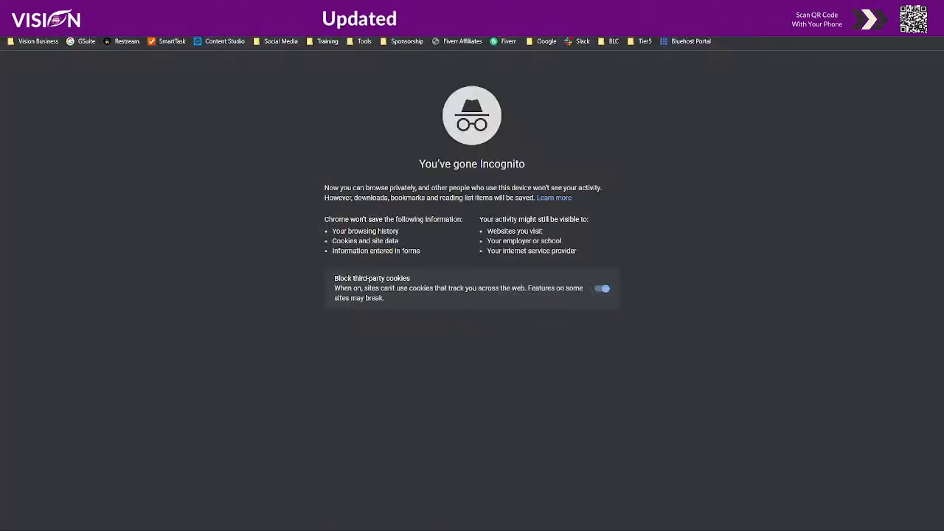
pyautogui.write('zp')
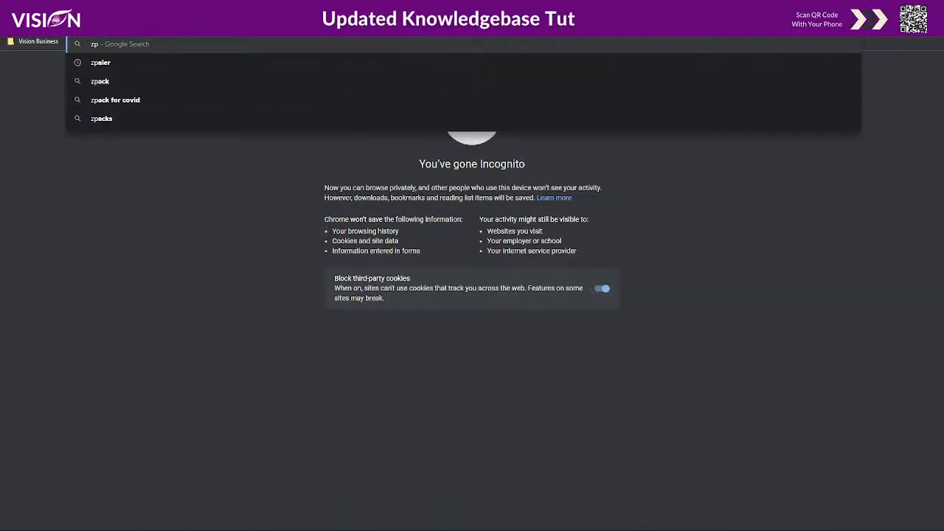
pyautogui.press('BackSpace')
pyautogui.write('apier.')
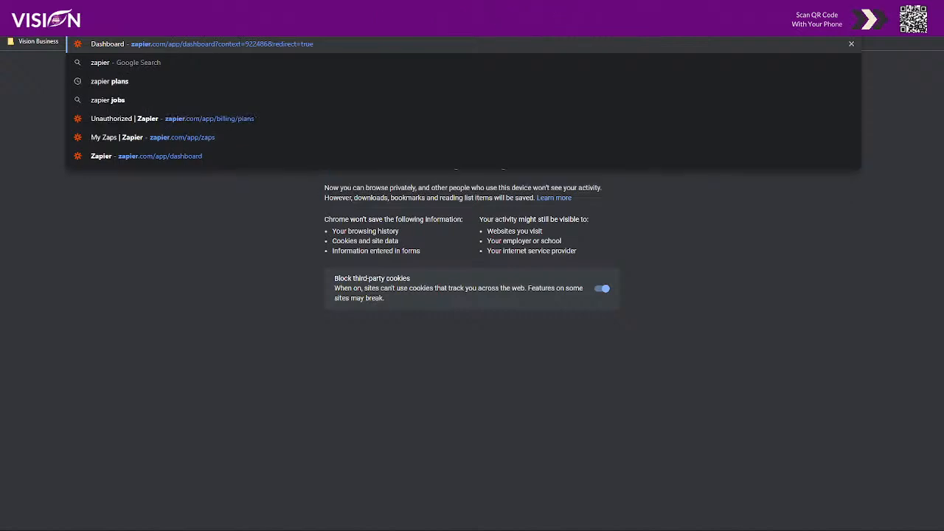
pyautogui.write('com')
pyautogui.write('partners')
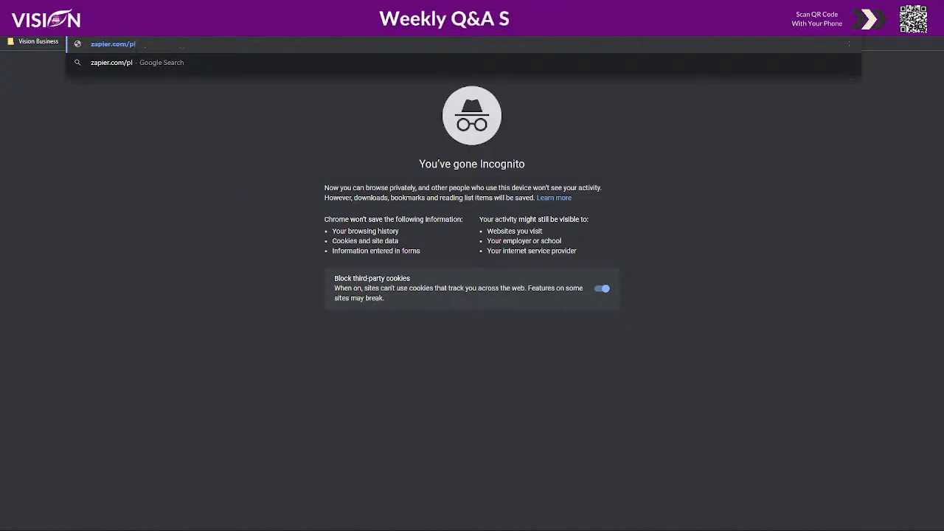
pyautogui.press('Return')
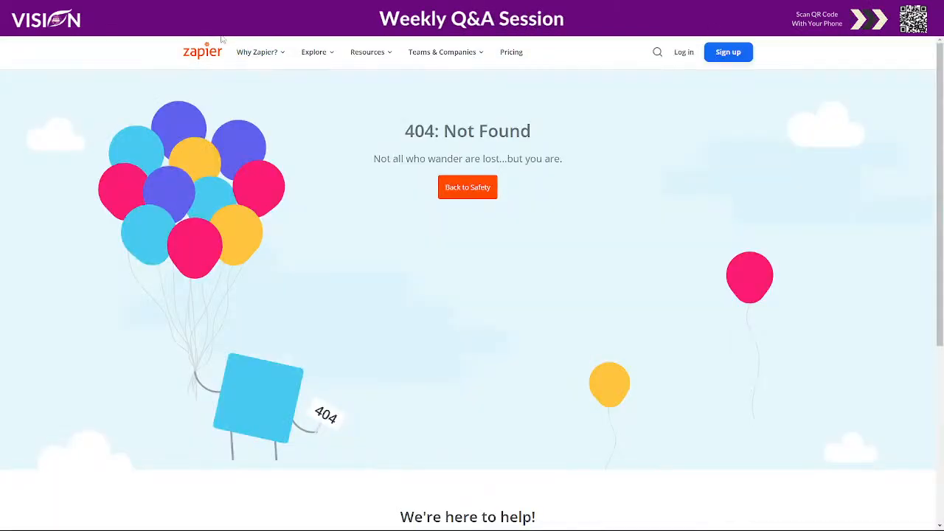
# Correct the page address to zapier.com/plans and try to load it.
pyautogui.click(214, 28)
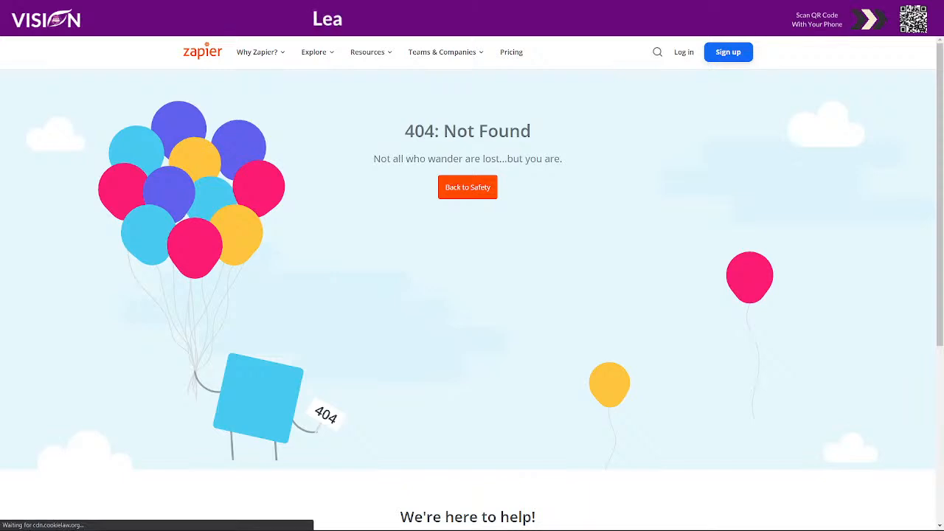
pyautogui.press('BackSpace')
pyautogui.press('BackSpace')
pyautogui.press('BackSpace')
pyautogui.press('BackSpace')
pyautogui.write('s')
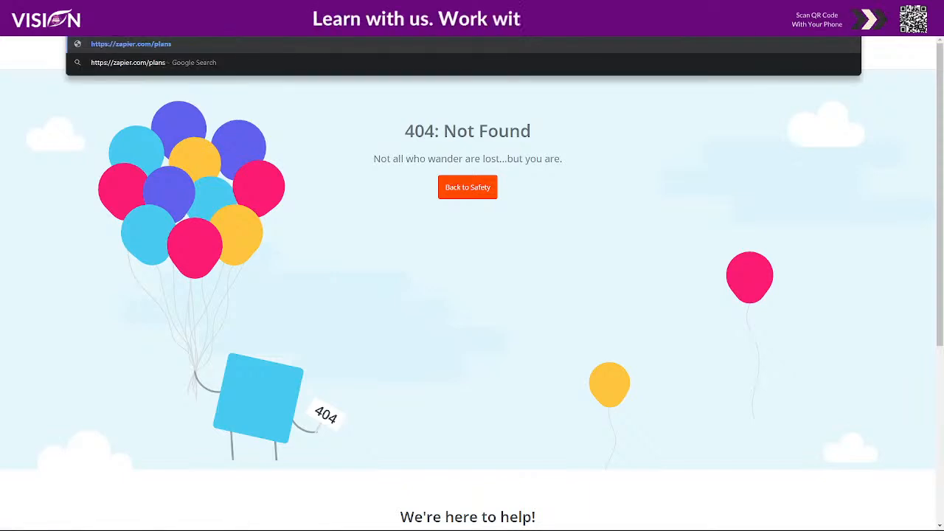
pyautogui.press('Return')
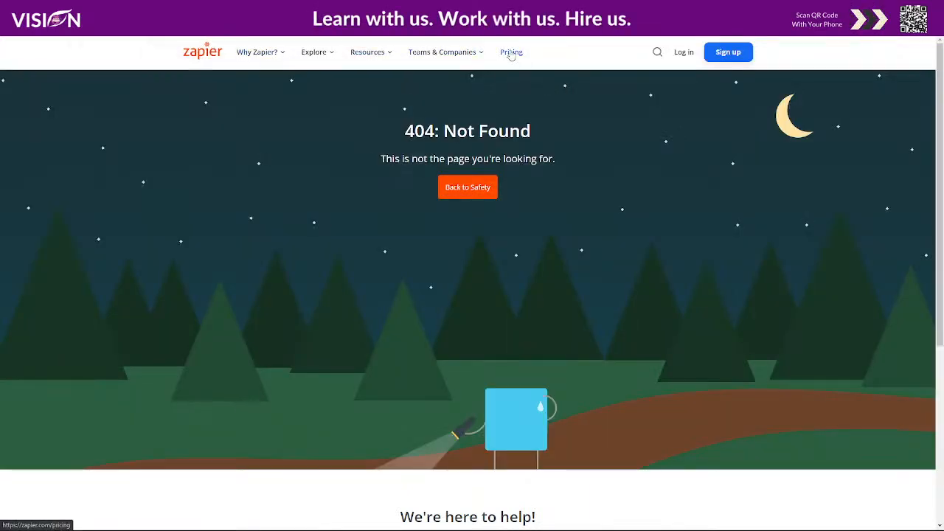
# Open Zapier's pricing page and examine which plans and features are offered.
pyautogui.click(511, 53)
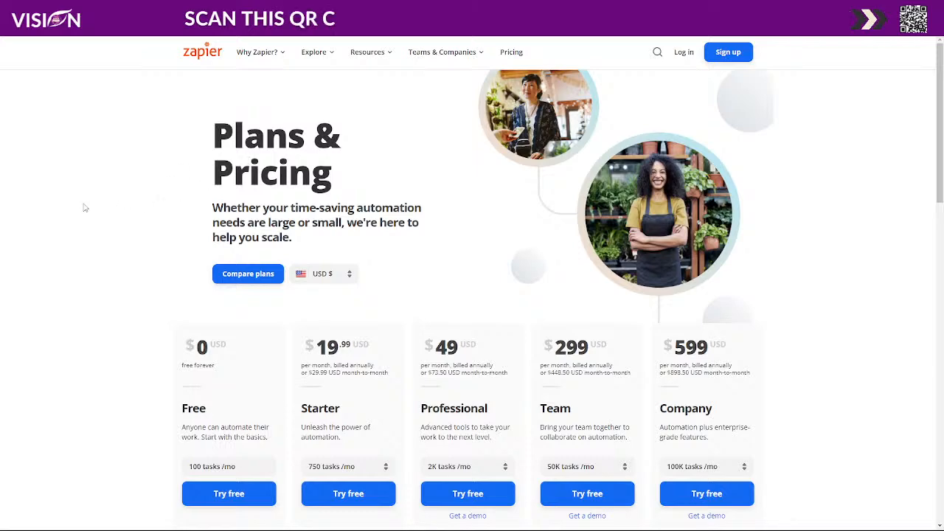
pyautogui.scroll(-1, 74, 204)
pyautogui.scroll(-1, 799, 255)
pyautogui.scroll(-1, 799, 254)
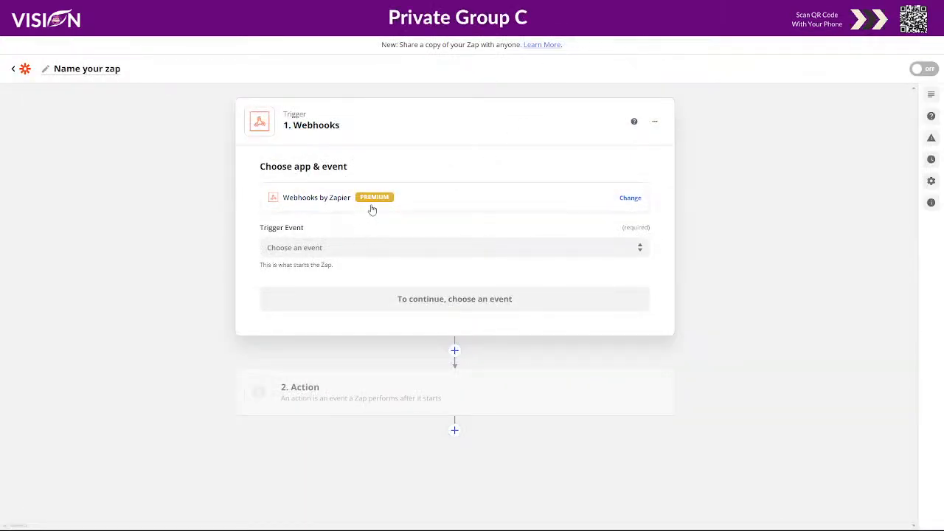
# Return to the zap, set the webhook trigger event to Catch Hook and copy the generated custom webhook URL.
pyautogui.click(337, 247)
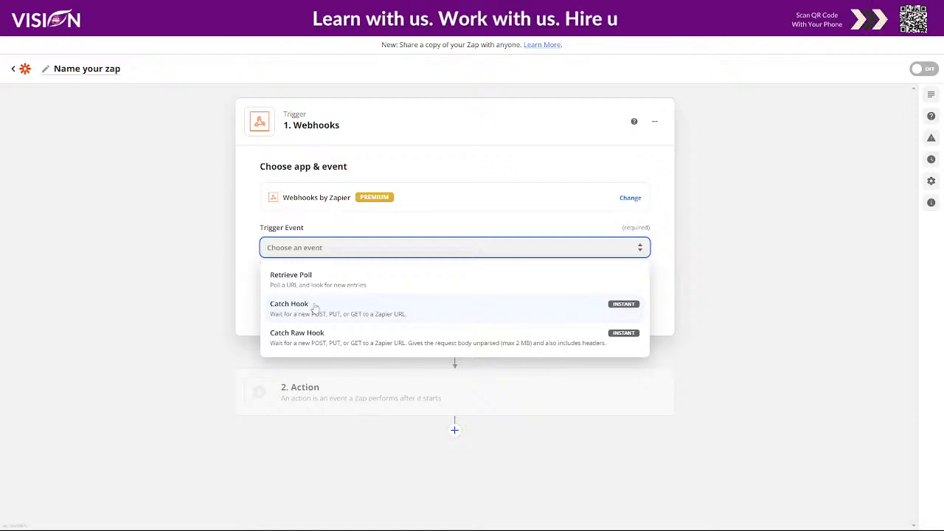
pyautogui.click(300, 308)
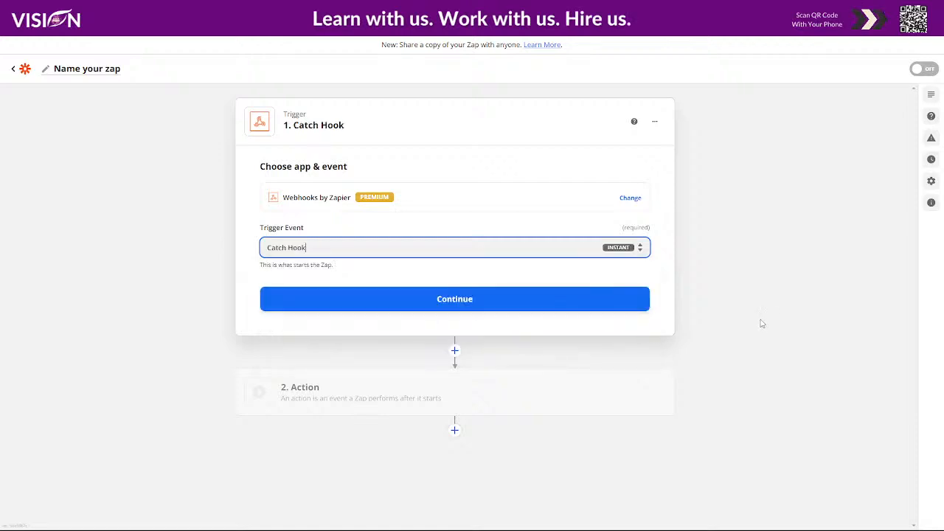
pyautogui.click(449, 303)
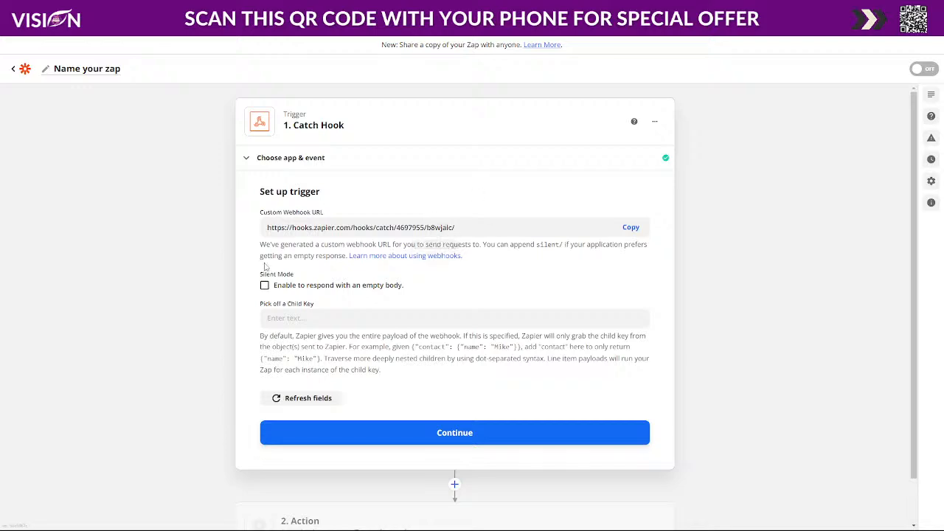
pyautogui.click(636, 230)
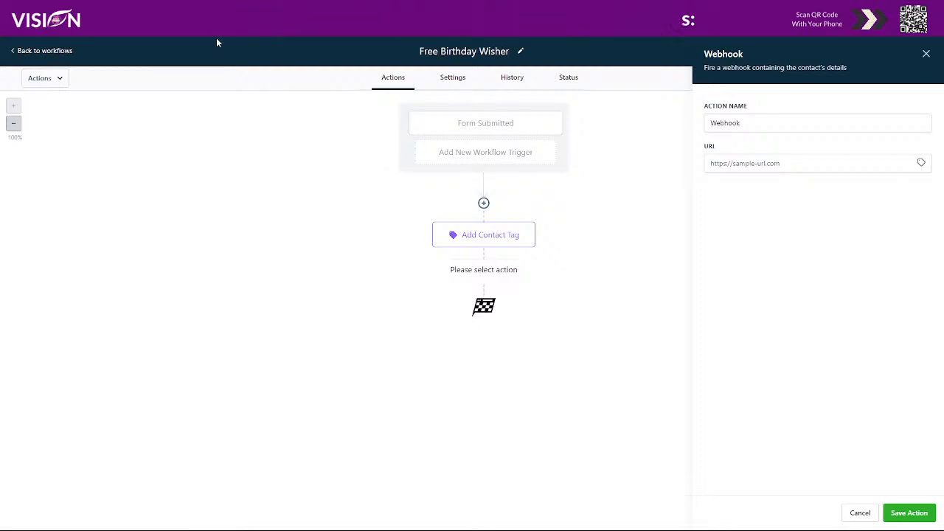
# Paste the copied Zapier webhook URL into the workflow's Webhook action and save the action.
pyautogui.click(733, 163)
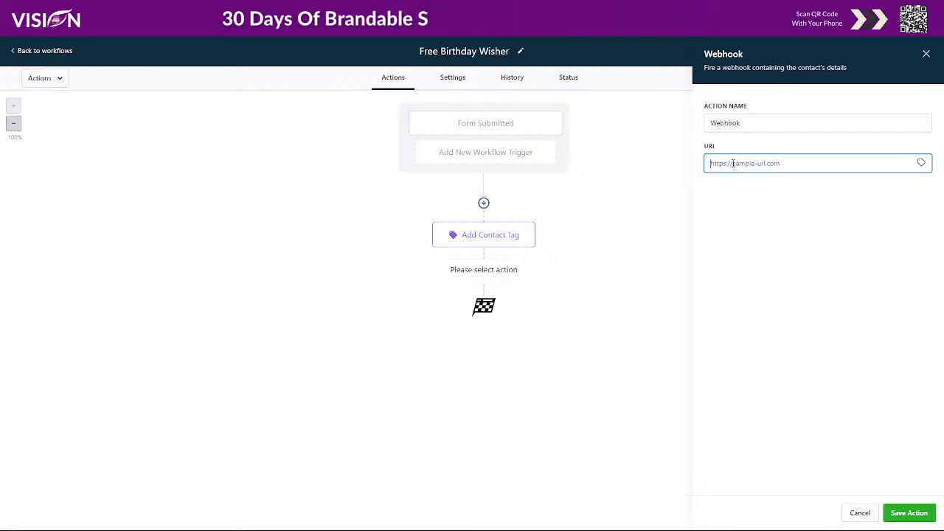
pyautogui.hotkey('ctrl', 'v')
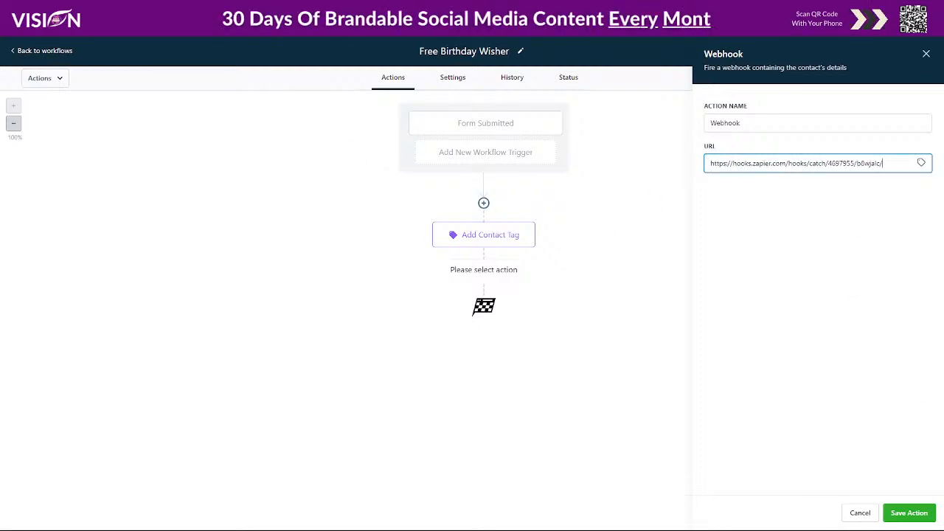
pyautogui.click(908, 513)
pyautogui.moveTo(714, 516)
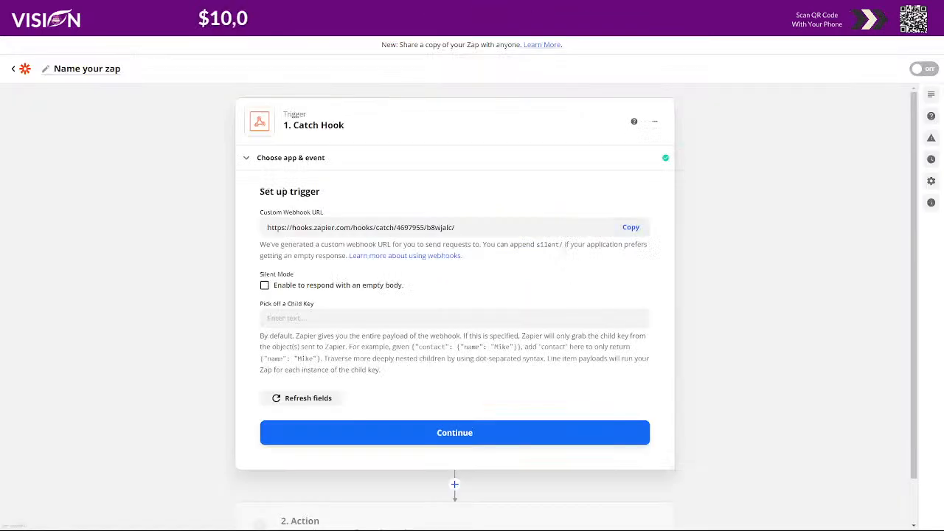
# Return to the zap in Zapier, complete the Catch Hook trigger setup and test the trigger.
pyautogui.click(462, 440)
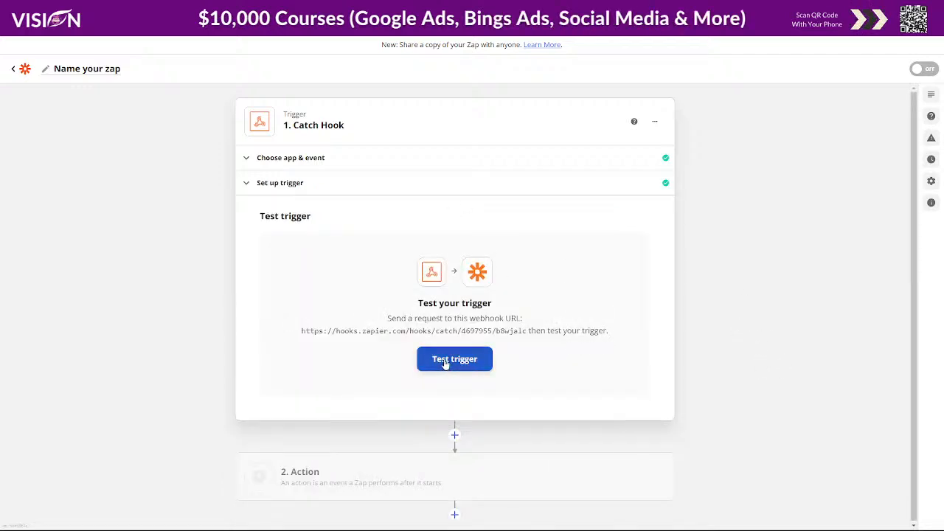
pyautogui.click(447, 361)
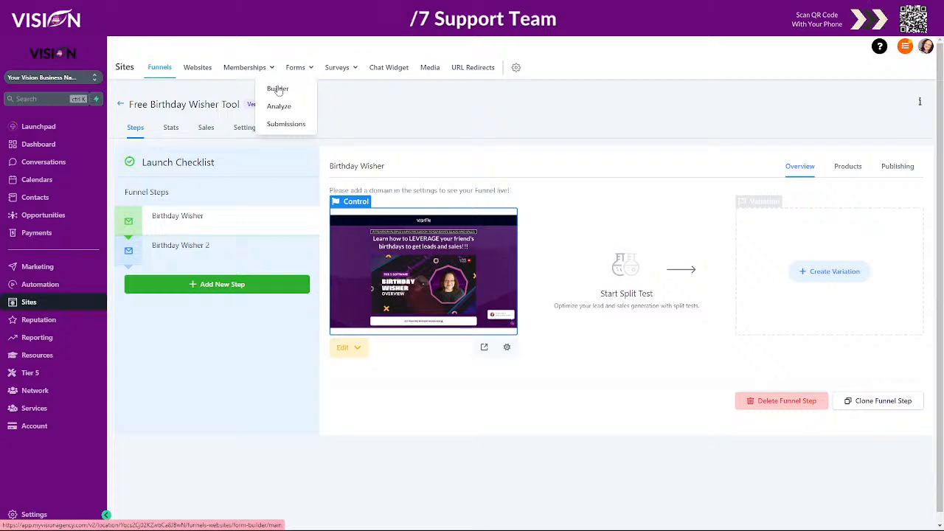
# Open the live Birthday Wisher funnel page from Sites, bring up its opt-in form and fill in the contact's first name.
pyautogui.click(485, 348)
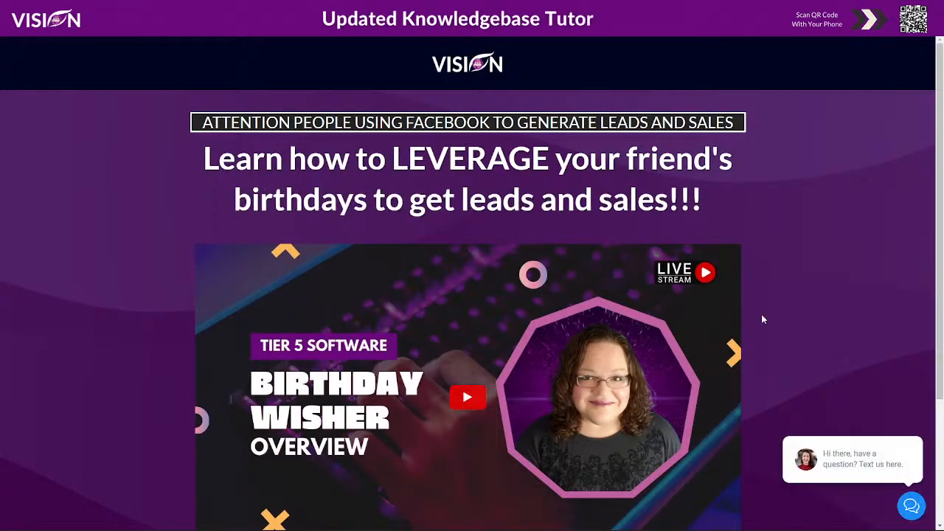
pyautogui.scroll(-3, 526, 348)
pyautogui.click(469, 415)
pyautogui.click(411, 174)
pyautogui.click(377, 207)
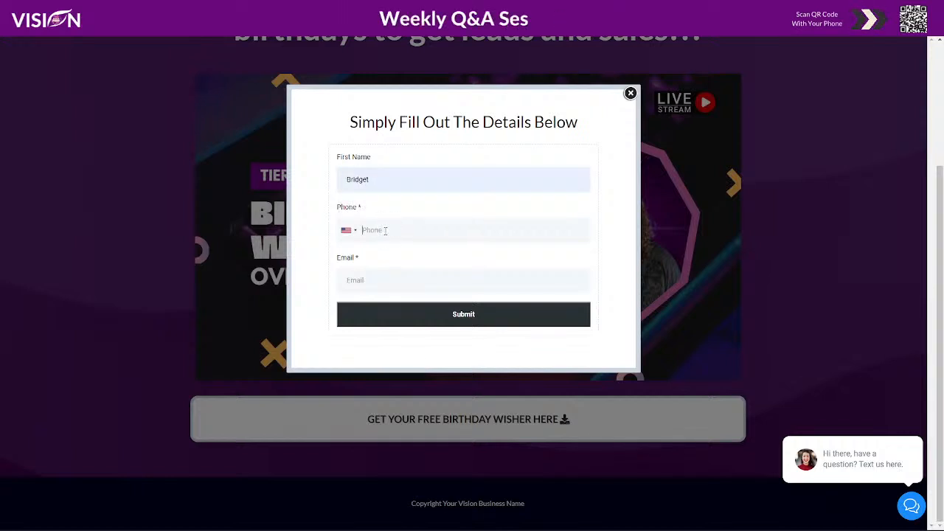
# Enter the contact's phone number and e-mail address in the opt-in form and submit it.
pyautogui.click(385, 230)
pyautogui.write('317) 555-5555')
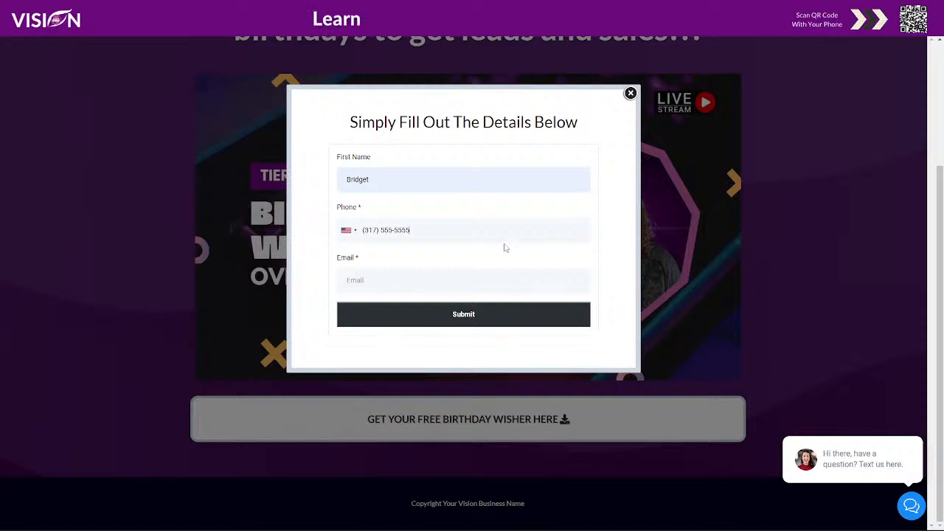
pyautogui.click(506, 281)
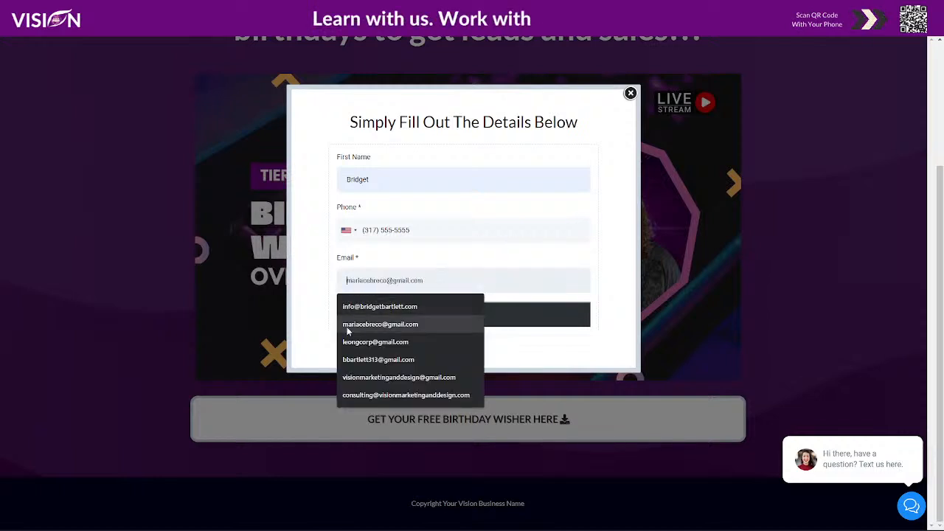
pyautogui.click(393, 361)
pyautogui.click(461, 314)
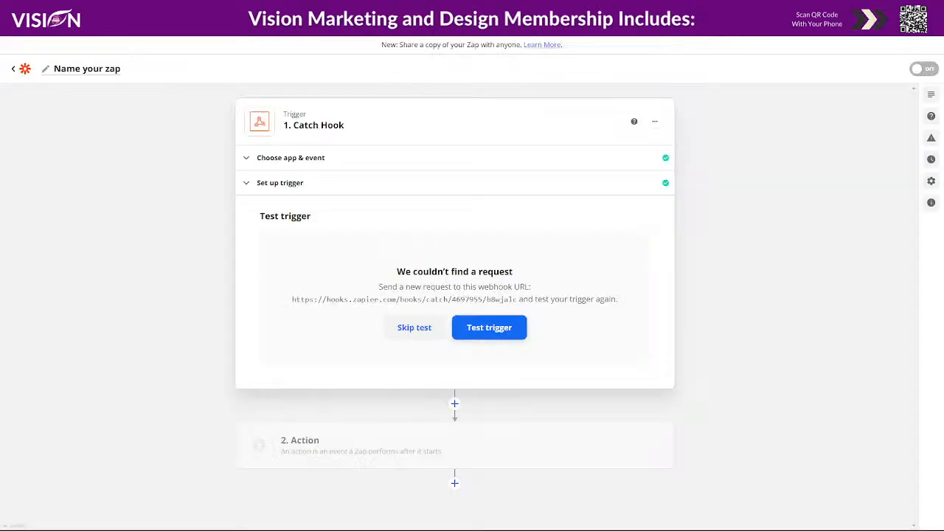
# Return to the zap and run the Catch Hook trigger test again.
pyautogui.click(499, 329)
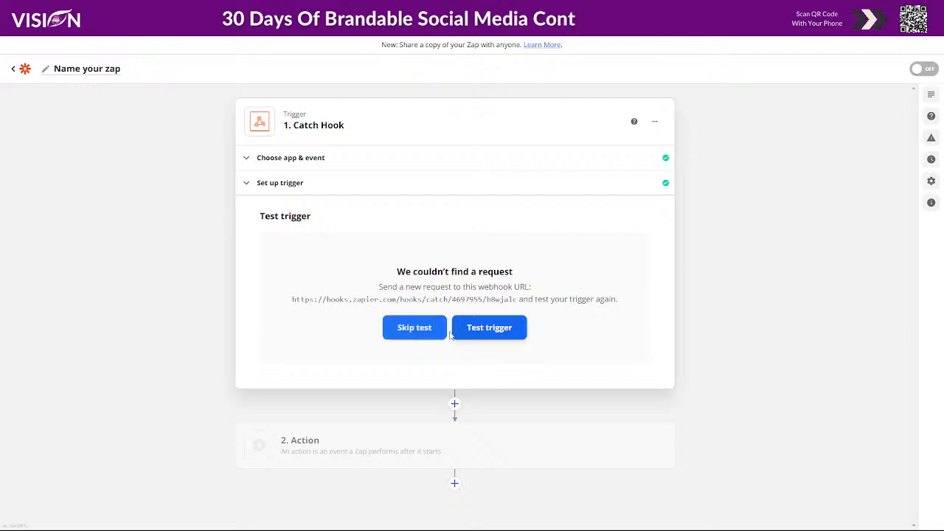
pyautogui.click(484, 332)
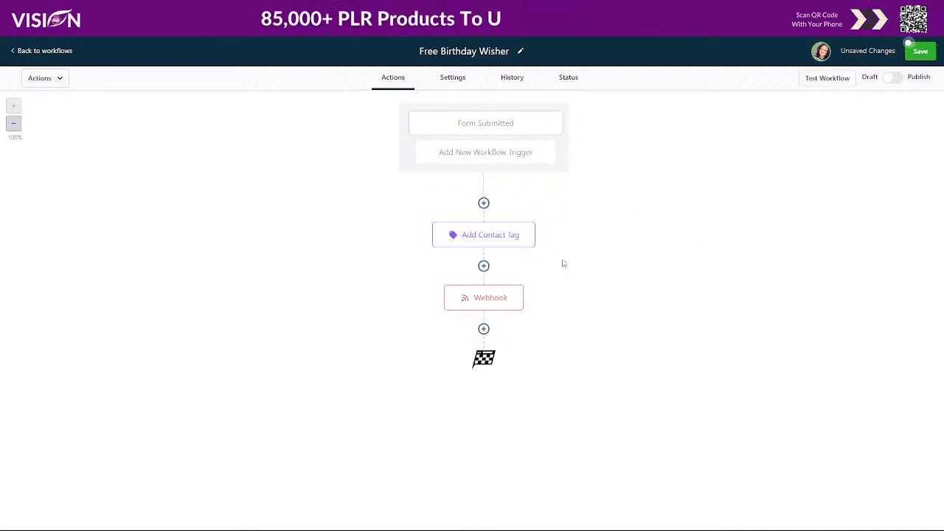
# Add a Send Email action after the workflow's webhook, with from name {{user.name}} and from email {{user.email}}.
pyautogui.click(483, 329)
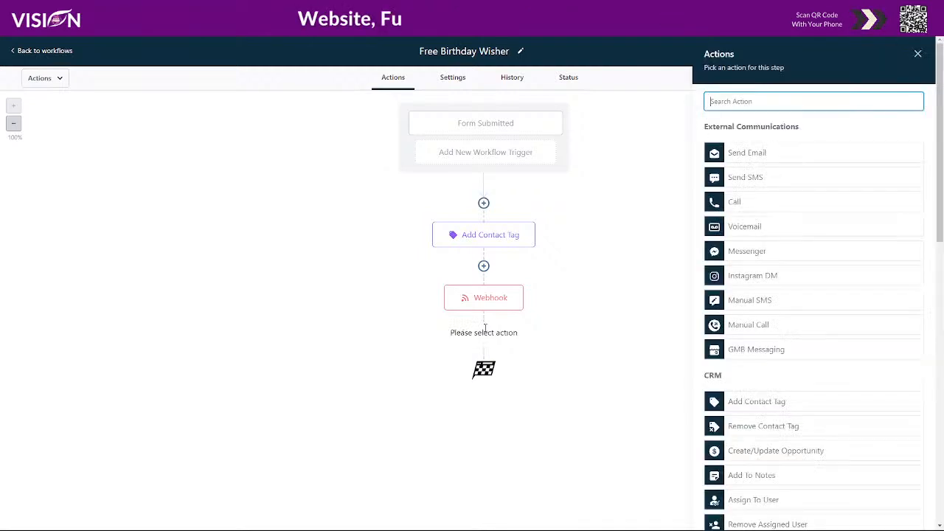
pyautogui.click(762, 154)
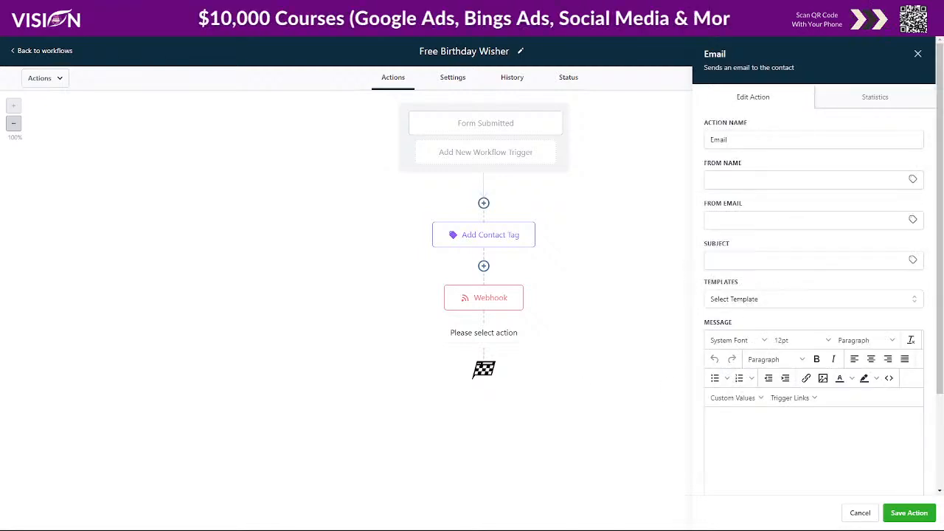
pyautogui.click(913, 180)
pyautogui.click(875, 241)
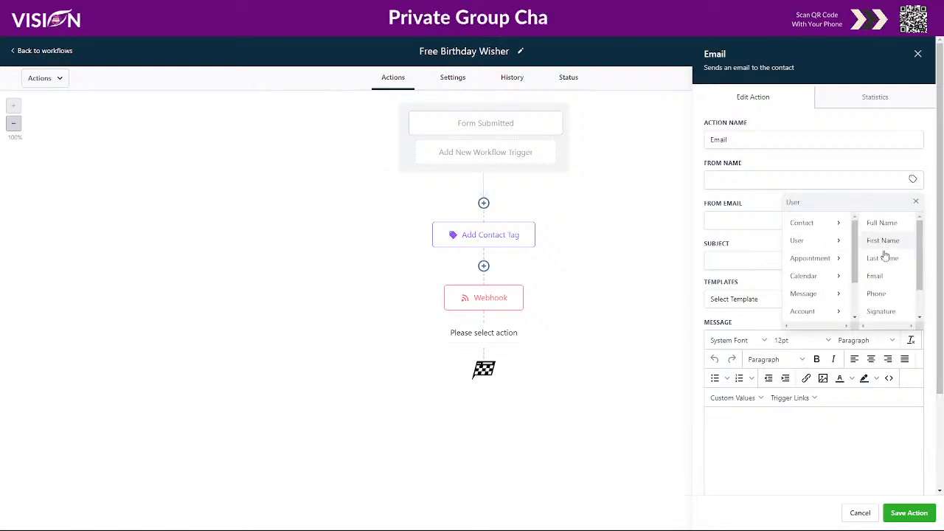
pyautogui.click(879, 224)
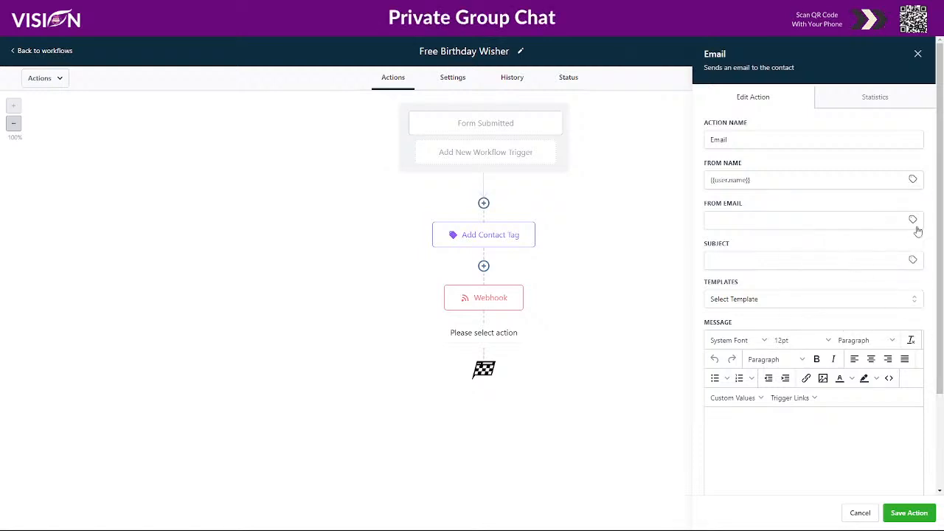
pyautogui.click(913, 220)
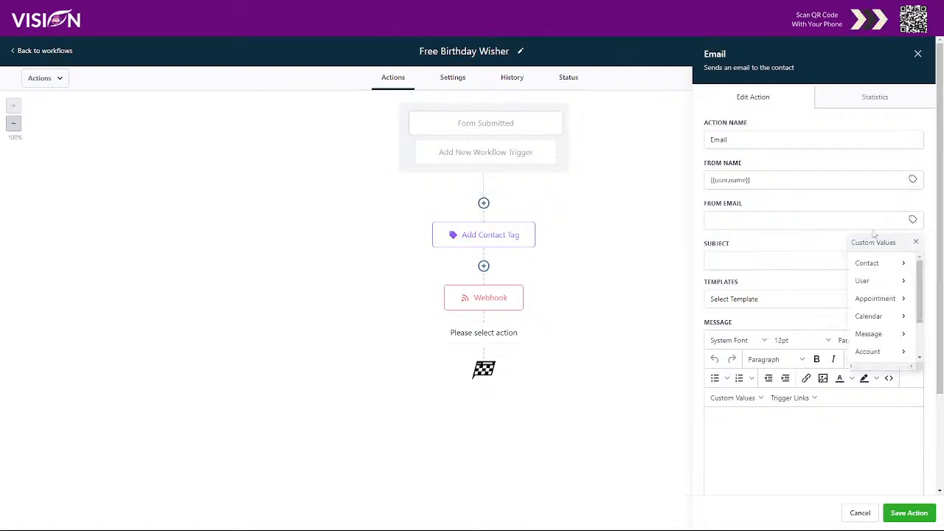
pyautogui.click(882, 281)
pyautogui.click(876, 316)
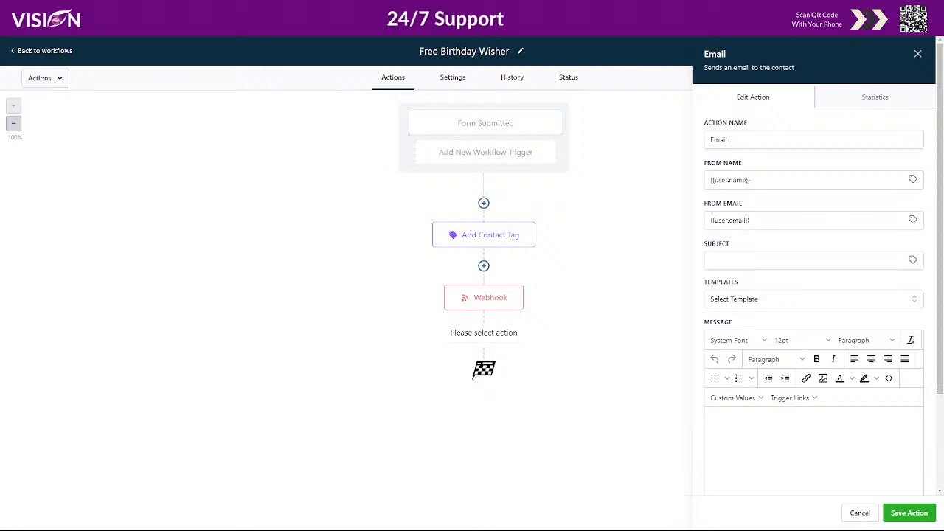
# Set the email subject to "🎁{{contact.first_name}}, your Birthday Wisher is enclosed!" and paste the prepared message containing the user name, login password and download link.
pyautogui.click(717, 260)
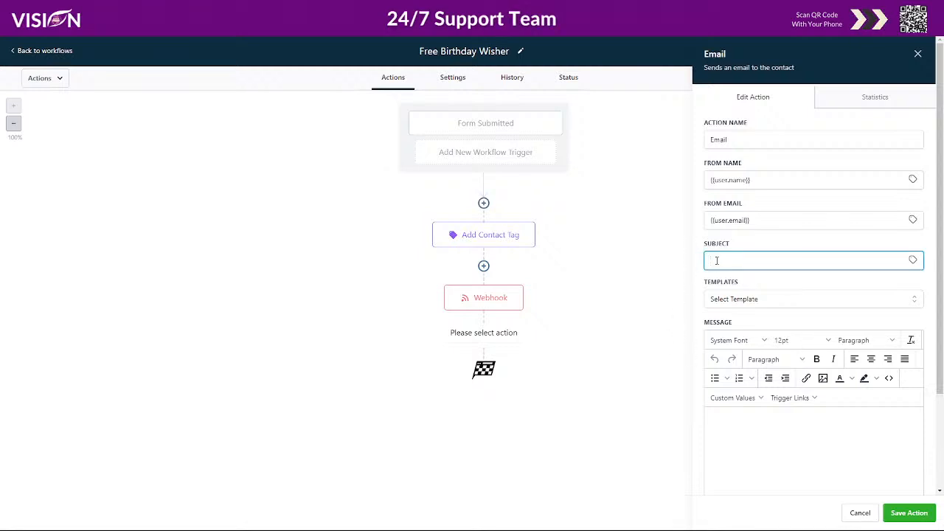
pyautogui.write('🎁 {{contact.first_name}}, your Birthday Wisher is enclosed!')
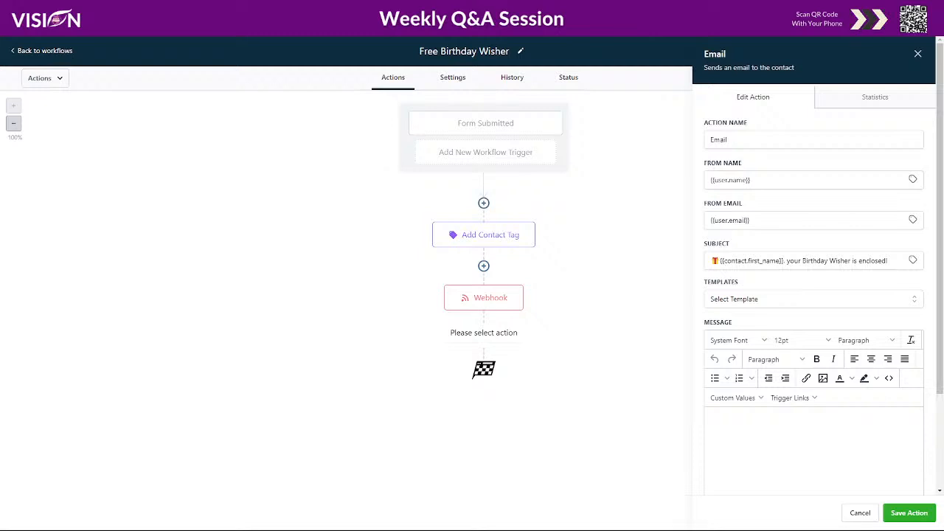
pyautogui.hotkey('ctrl', 'v')
pyautogui.scroll(5, 830, 436)
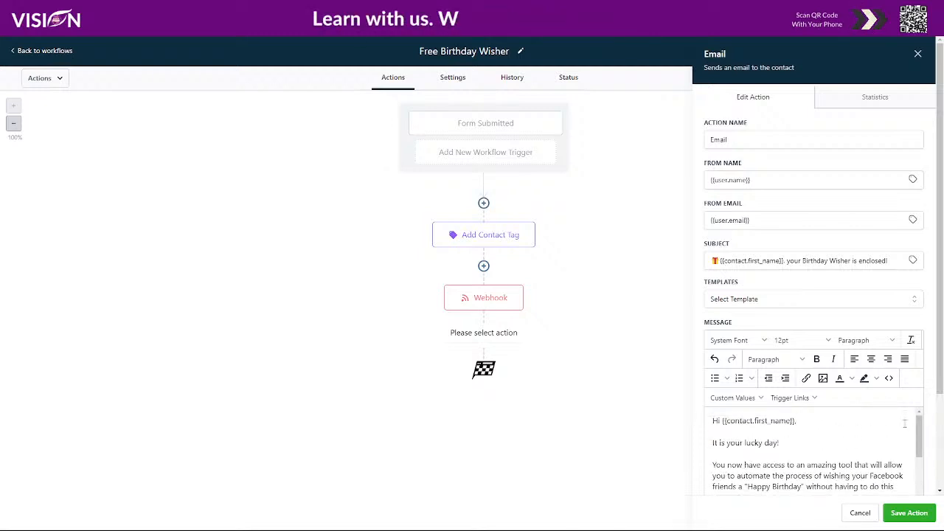
pyautogui.scroll(-3, 932, 427)
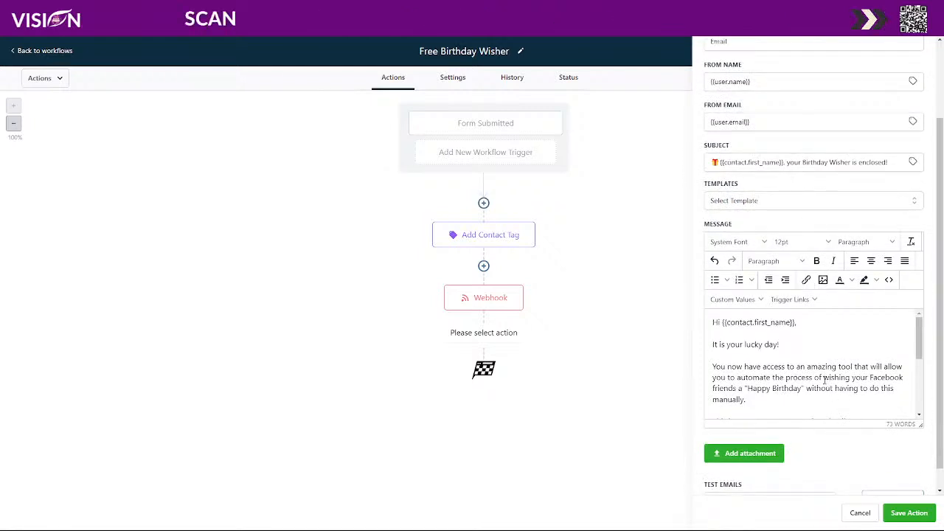
pyautogui.scroll(-1, 803, 377)
pyautogui.scroll(-1, 802, 379)
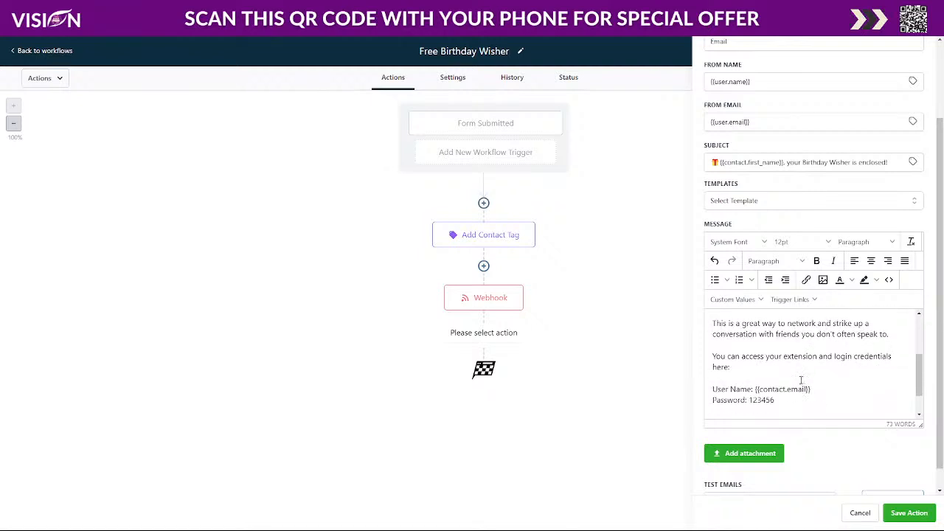
pyautogui.scroll(-1, 769, 381)
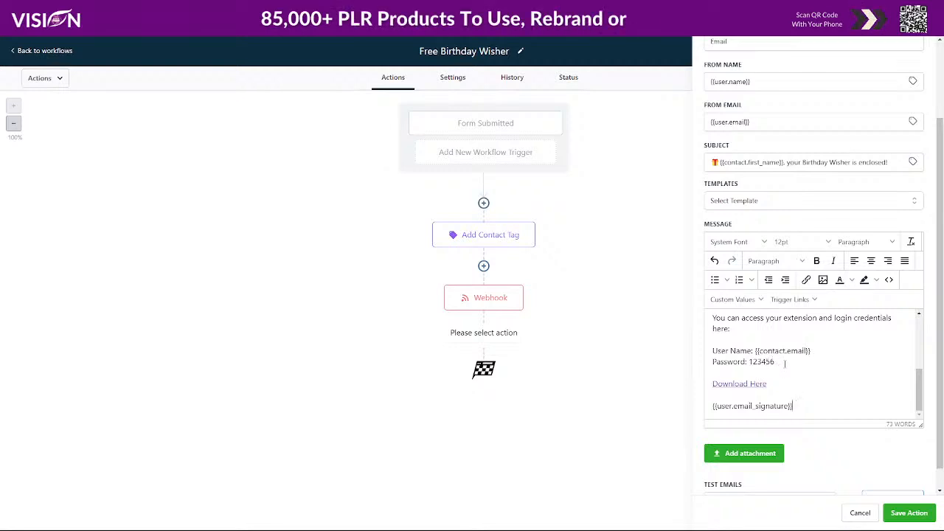
# Select the Download Here link in the message and examine the funnel's thank-you page with its login and free tools buttons.
pyautogui.tripleClick(750, 384)
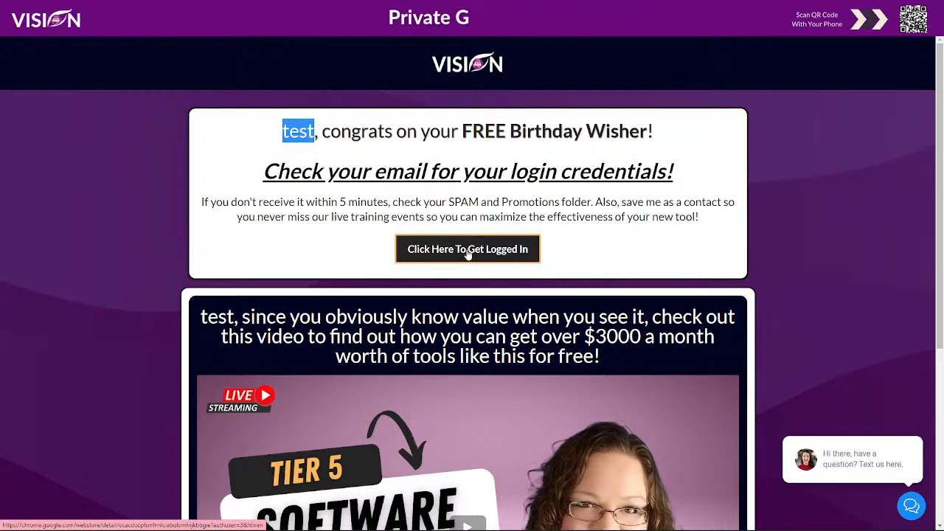
pyautogui.scroll(-2, 808, 262)
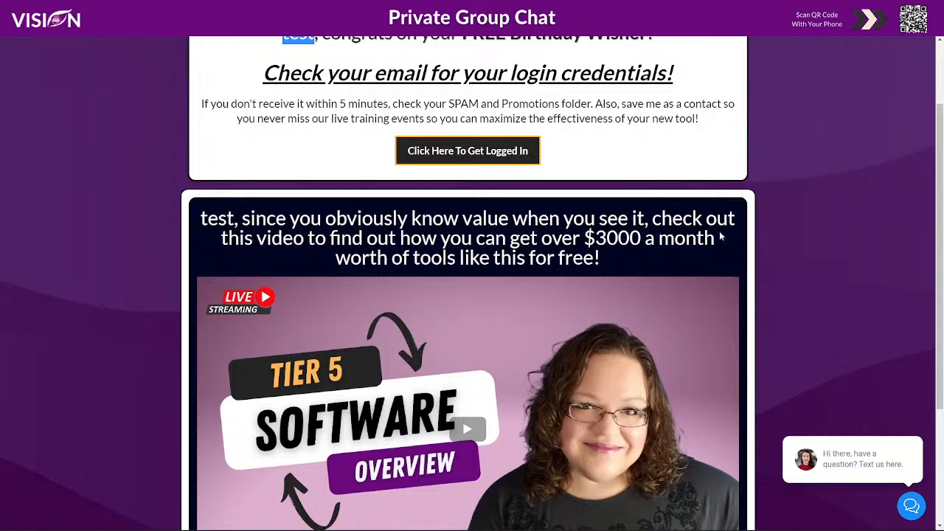
pyautogui.scroll(-2, 590, 245)
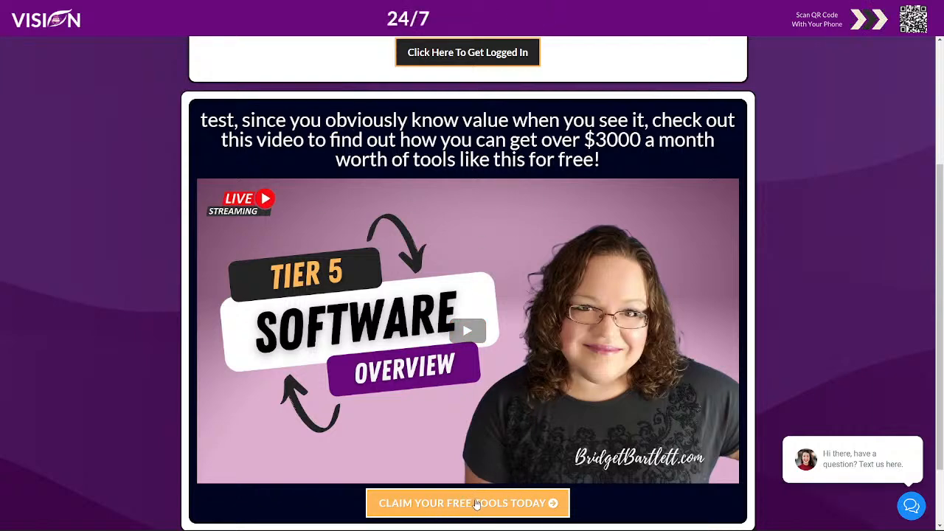
pyautogui.scroll(4, 541, 369)
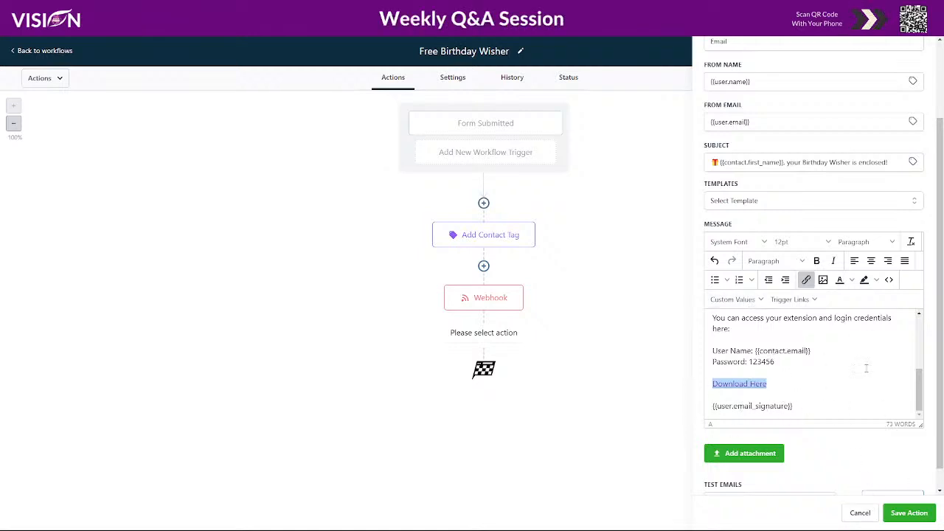
# Return to the workflow's email message, check it through to the signature and save the email action.
pyautogui.scroll(5, 864, 369)
pyautogui.scroll(-4, 844, 452)
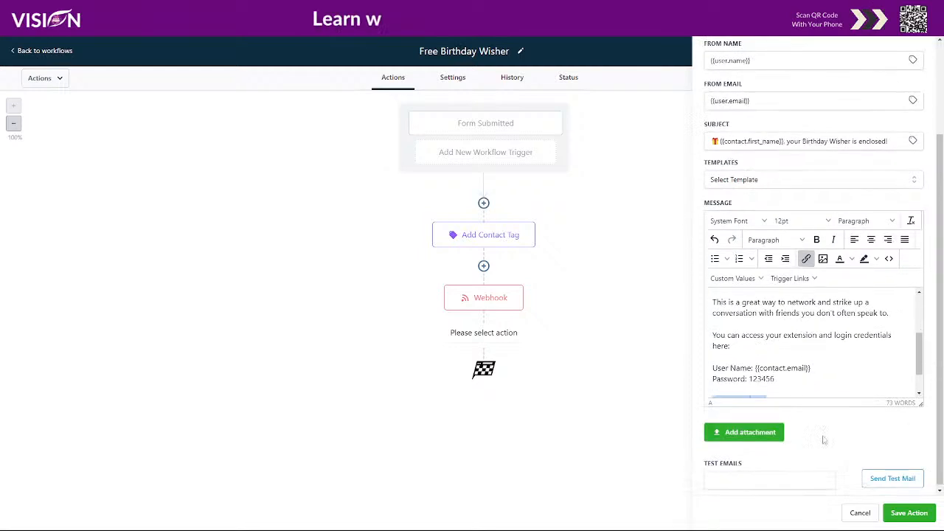
pyautogui.scroll(-1, 815, 357)
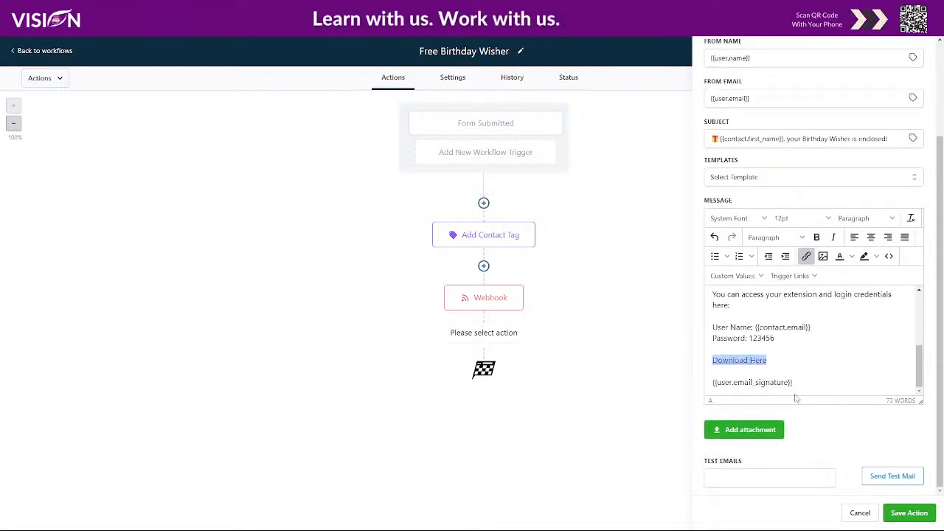
pyautogui.click(908, 513)
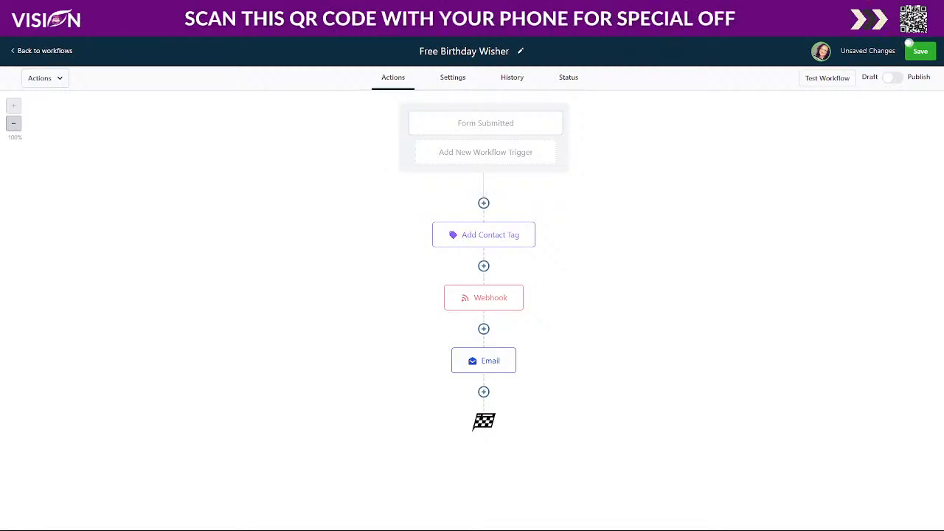
# Add a Wait action after the workflow's email with a time delay of 5 minutes and save it.
pyautogui.click(483, 392)
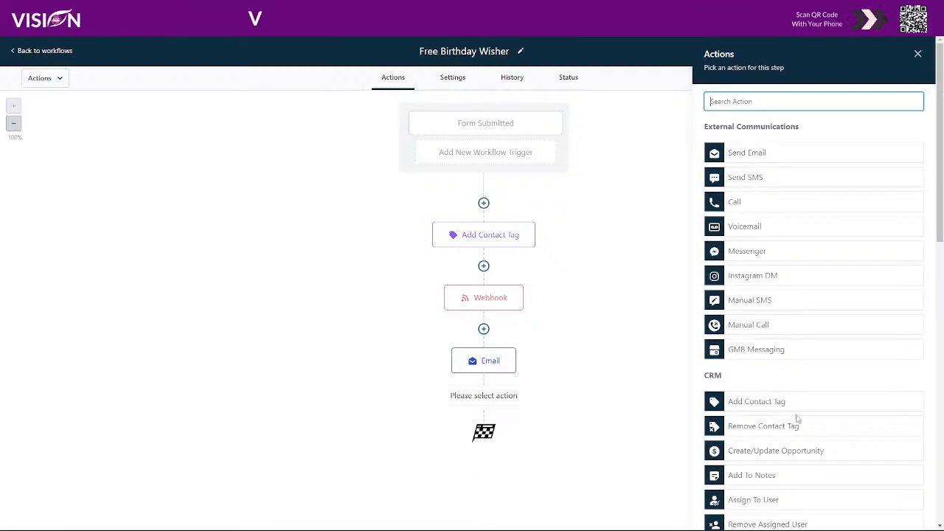
pyautogui.scroll(-10, 789, 428)
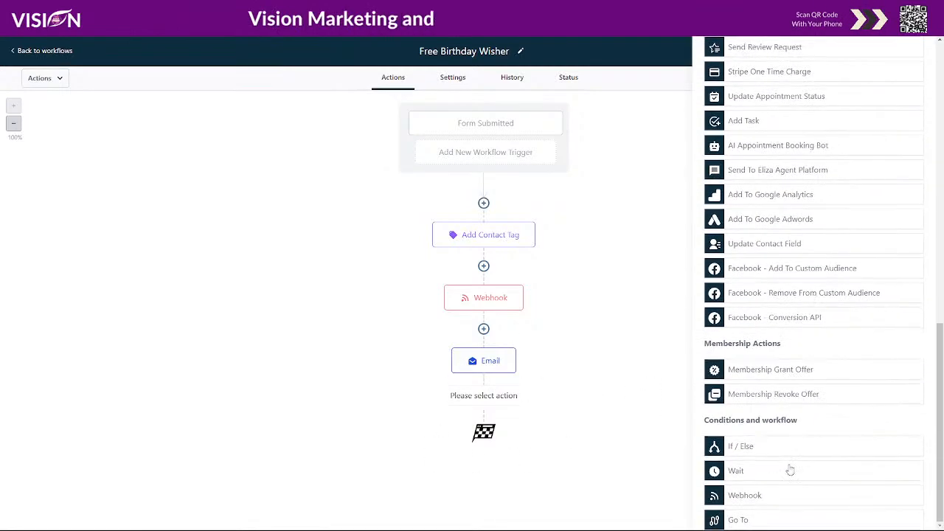
pyautogui.click(749, 476)
pyautogui.click(641, 214)
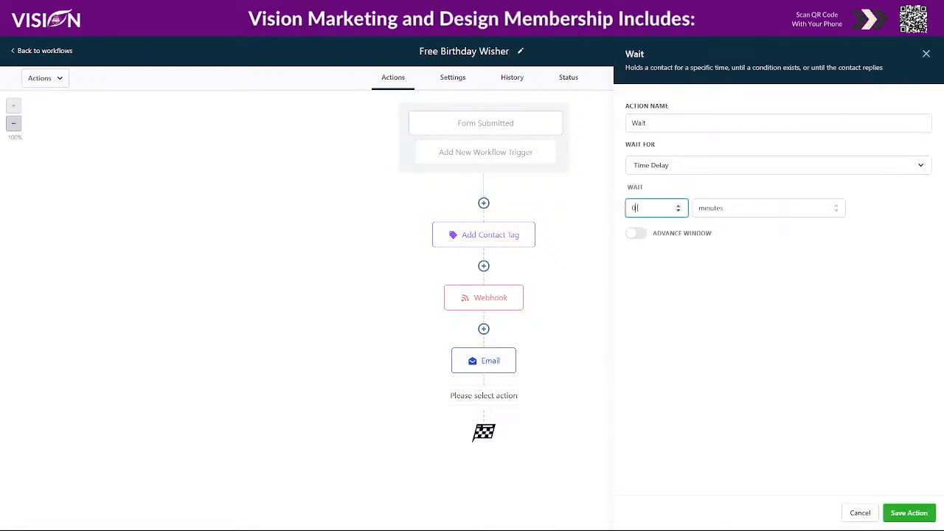
pyautogui.doubleClick(633, 208)
pyautogui.write('5')
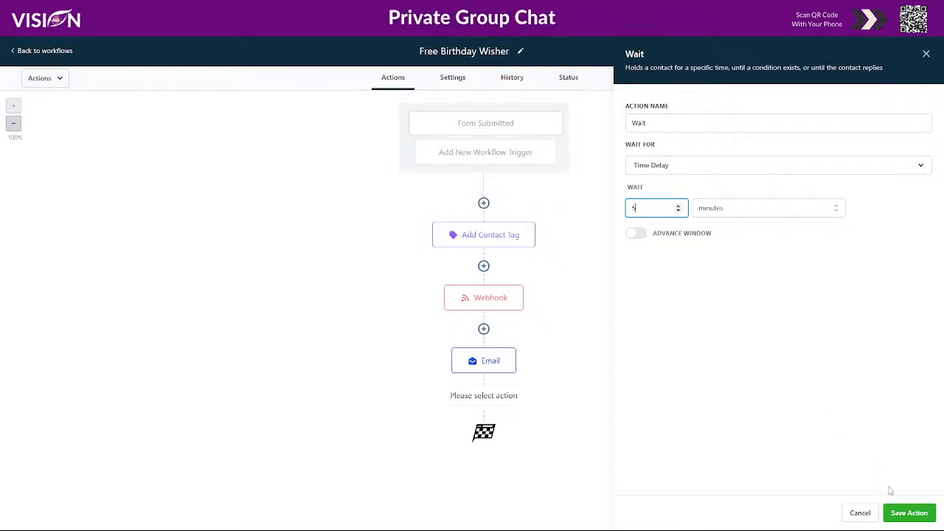
pyautogui.click(900, 514)
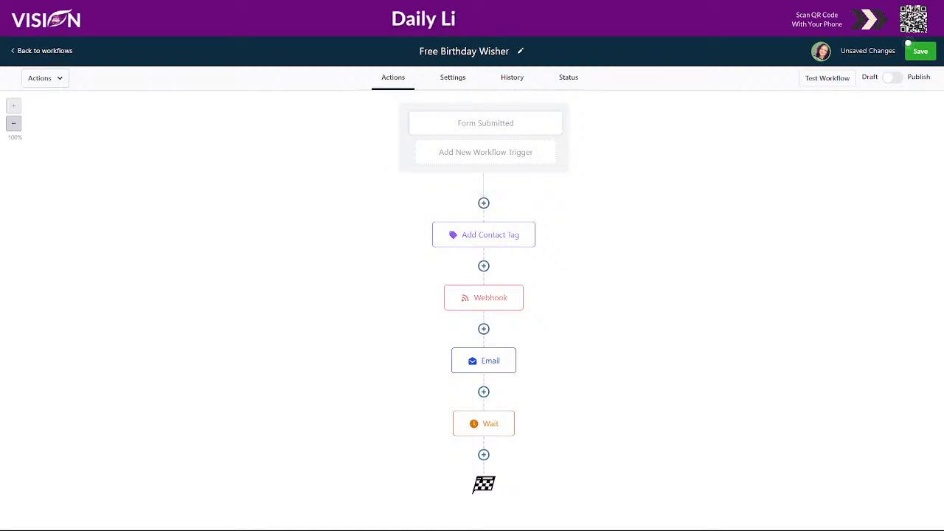
# Add a Send SMS action after the wait, paste the prepared message telling {{contact.first_name}} to check for the Birthday Wisher email, and save it.
pyautogui.click(484, 454)
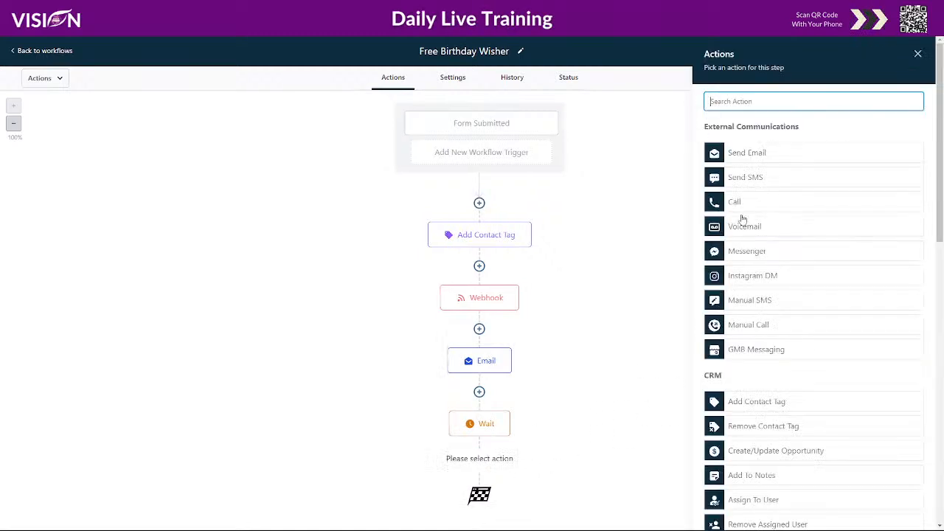
pyautogui.click(749, 178)
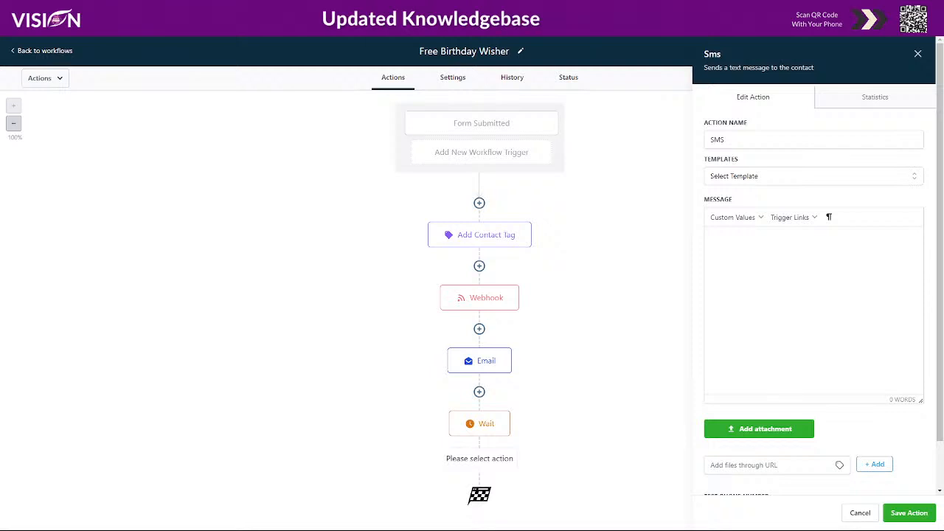
pyautogui.write("Hi {{contact.first_name}}, I just sent you an email with the link to your Birthday Wisher. If you didn't receive it yet, check your spam folder or feel free to reply to this message and I will make sure you get it. -Bridget Bartlett")
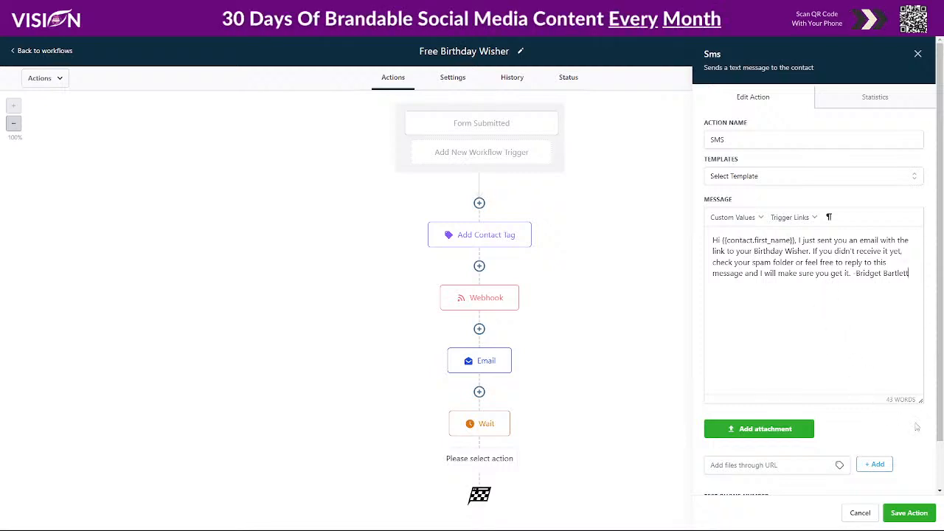
pyautogui.scroll(-1, 834, 354)
pyautogui.click(893, 512)
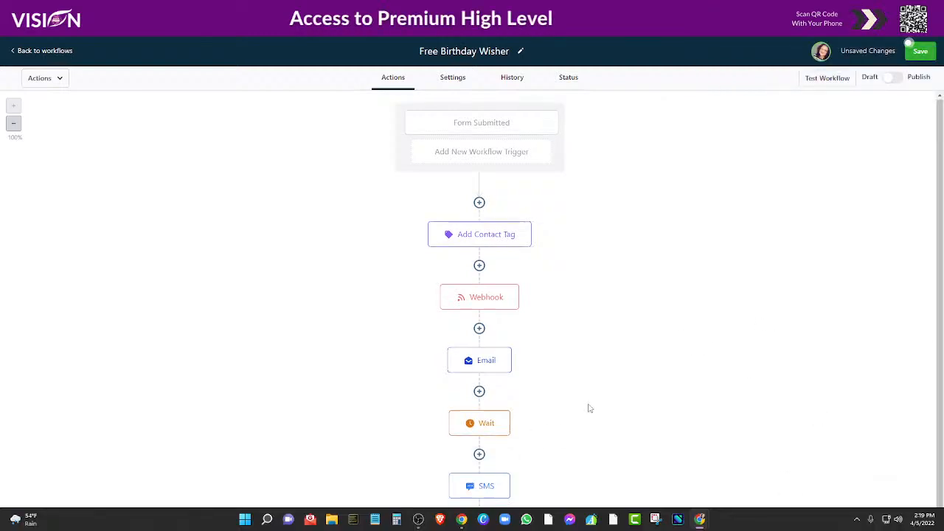
# Add a Remove From Workflow action after the SMS, keeping Current Workflow as the target, and save it.
pyautogui.scroll(-1, 478, 468)
pyautogui.click(478, 466)
pyautogui.scroll(-5, 803, 408)
pyautogui.scroll(-5, 841, 398)
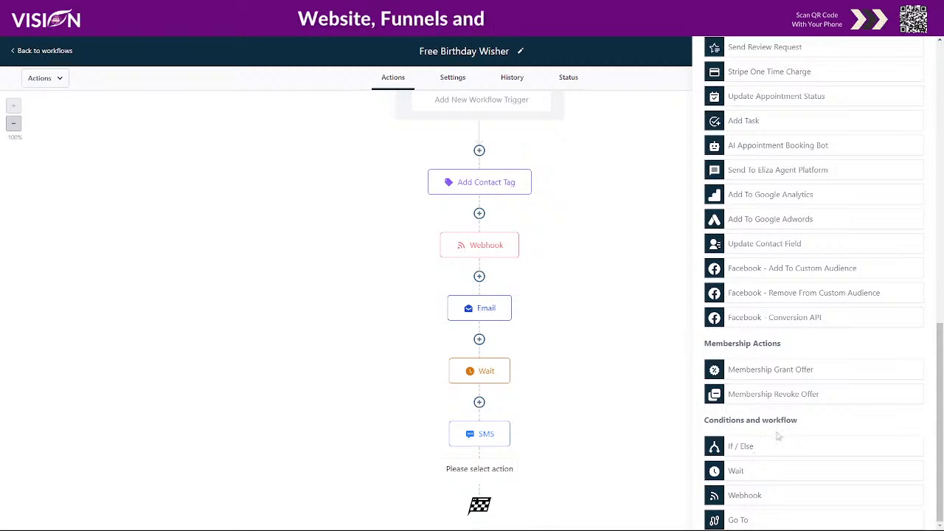
pyautogui.scroll(6, 779, 419)
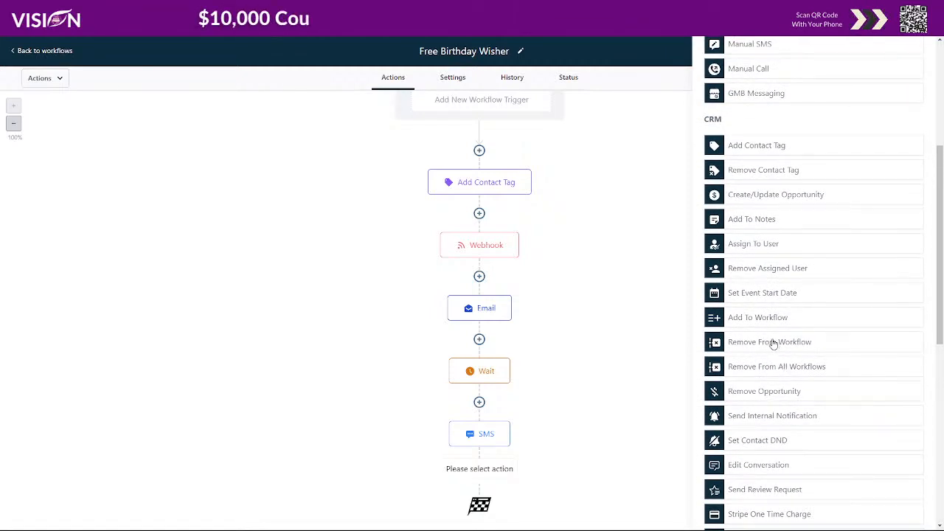
pyautogui.click(774, 342)
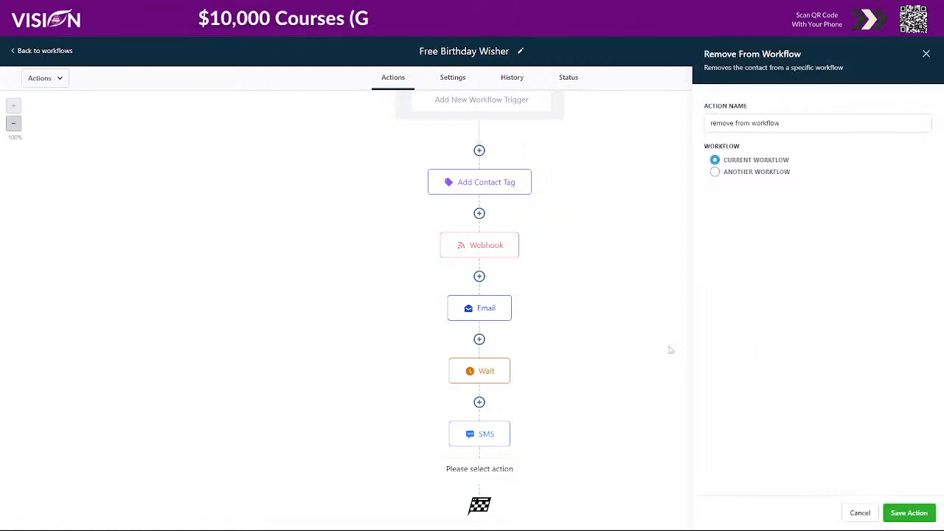
pyautogui.click(909, 512)
# Save the Free Birthday Wisher workflow, switch it from draft to published and save it again.
pyautogui.click(920, 51)
pyautogui.click(892, 79)
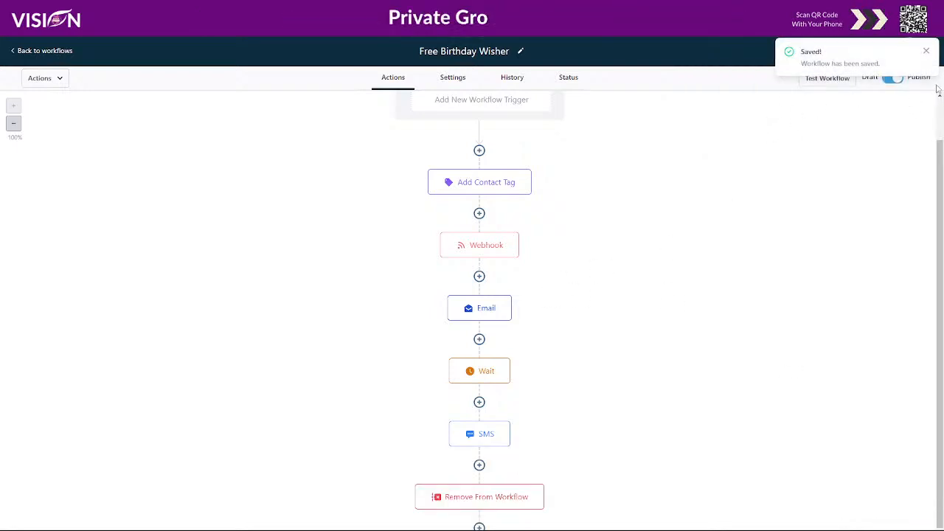
pyautogui.click(927, 52)
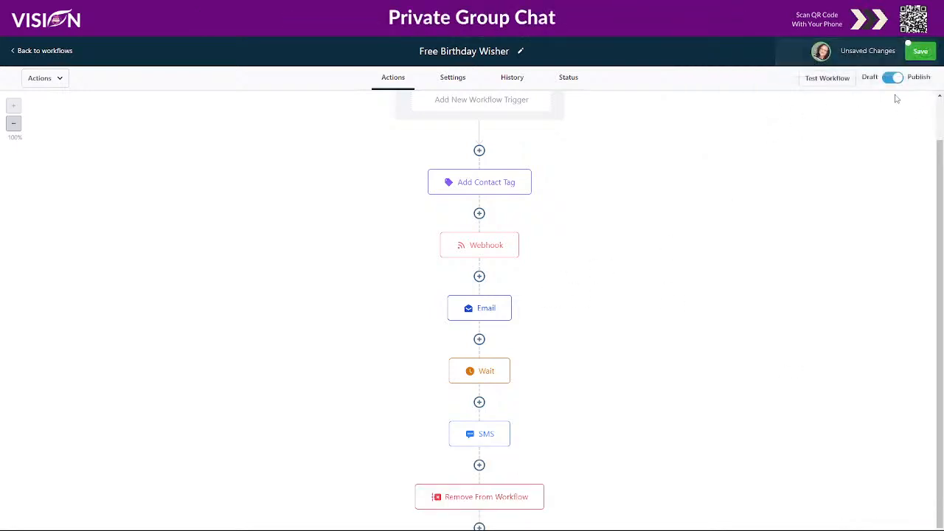
pyautogui.click(913, 51)
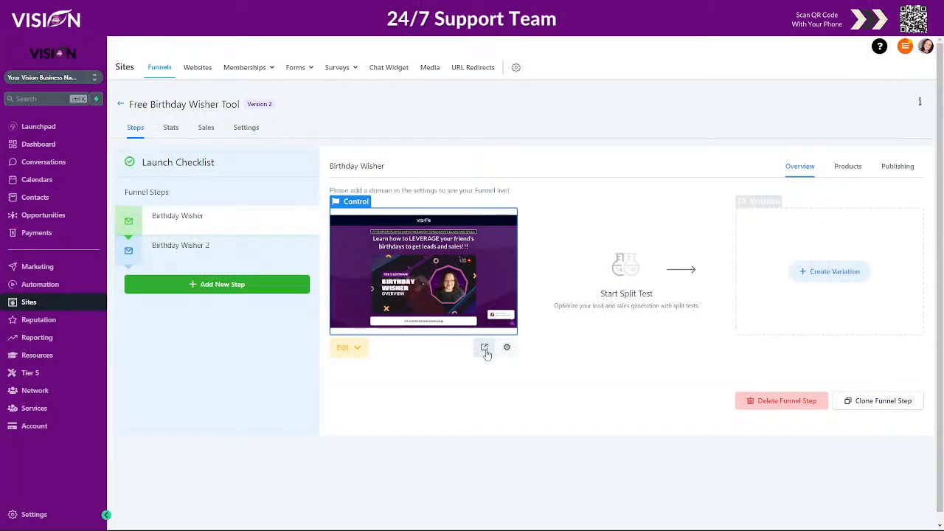
# Go to the funnel's opt-in page and open the request form for the free Birthday Wisher.
pyautogui.click(484, 350)
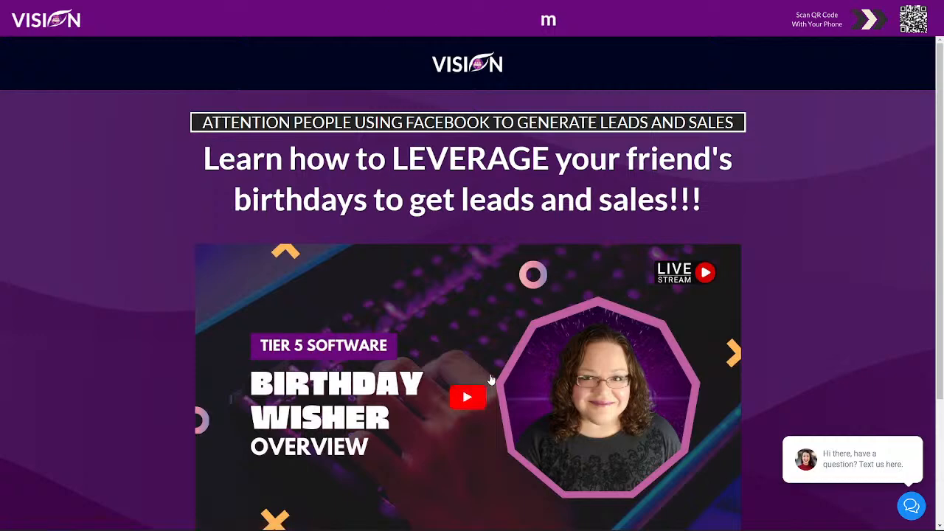
pyautogui.scroll(-3, 492, 380)
pyautogui.click(489, 417)
pyautogui.click(404, 185)
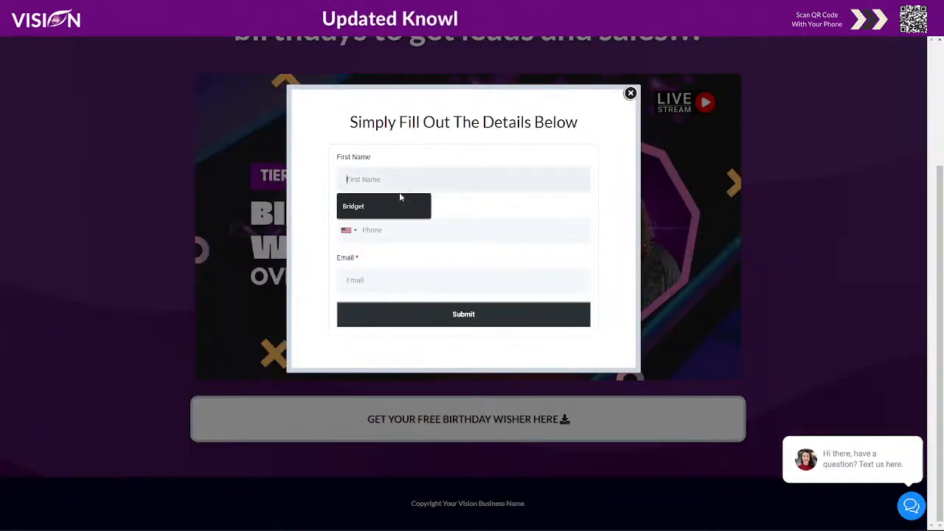
# Fill in the opt-in form with a test contact's first name, phone number and email, and submit it.
pyautogui.click(383, 206)
pyautogui.click(406, 231)
pyautogui.write('31')
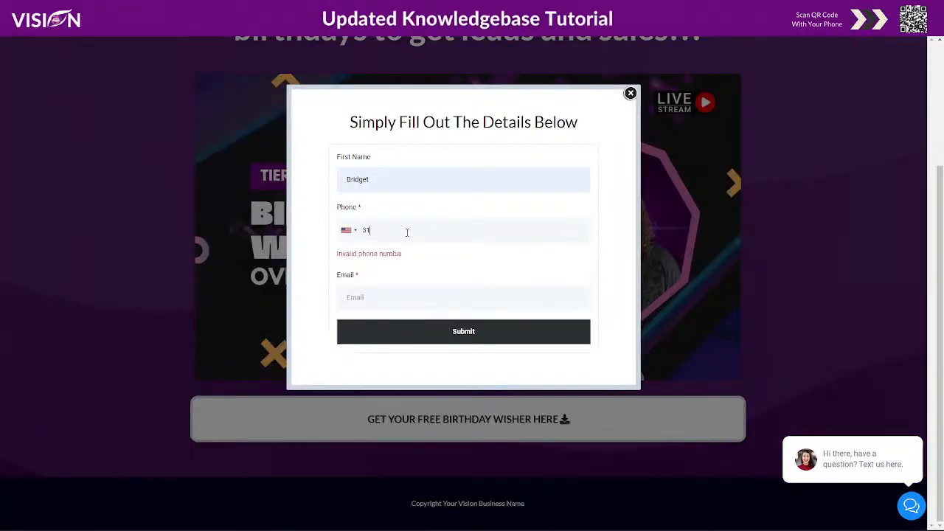
pyautogui.write('76')
pyautogui.press('BackSpace')
pyautogui.write('555-5555')
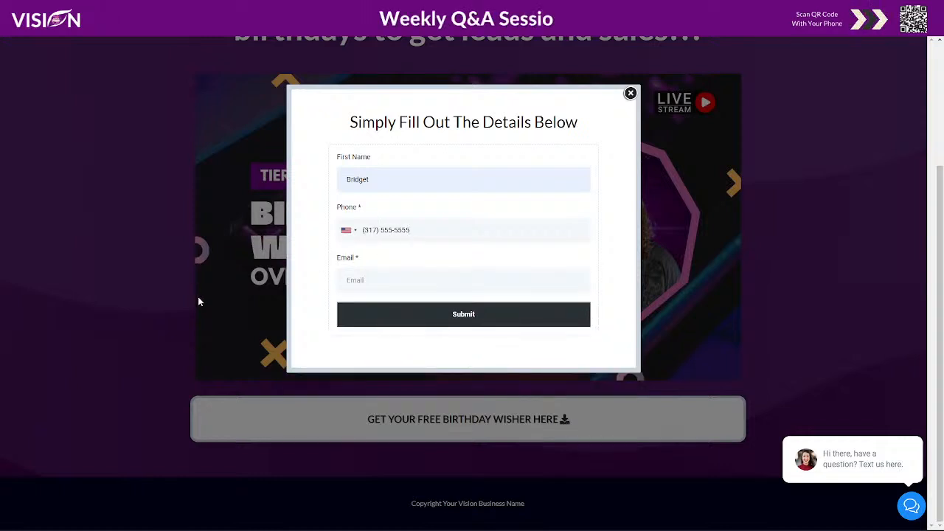
pyautogui.click(367, 287)
pyautogui.click(369, 361)
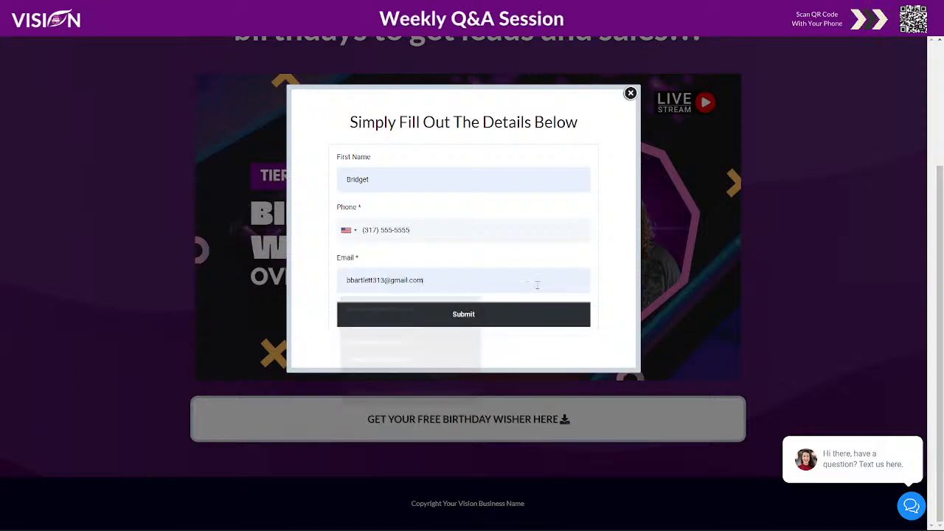
pyautogui.click(436, 322)
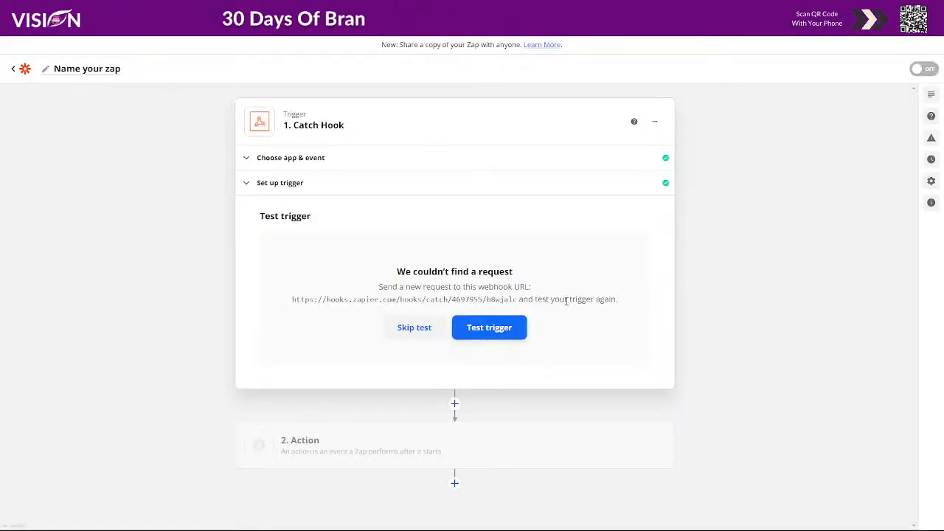
# Test the Catch Hook trigger in Zapier, review the contact details in Request A and continue to the action.
pyautogui.click(491, 329)
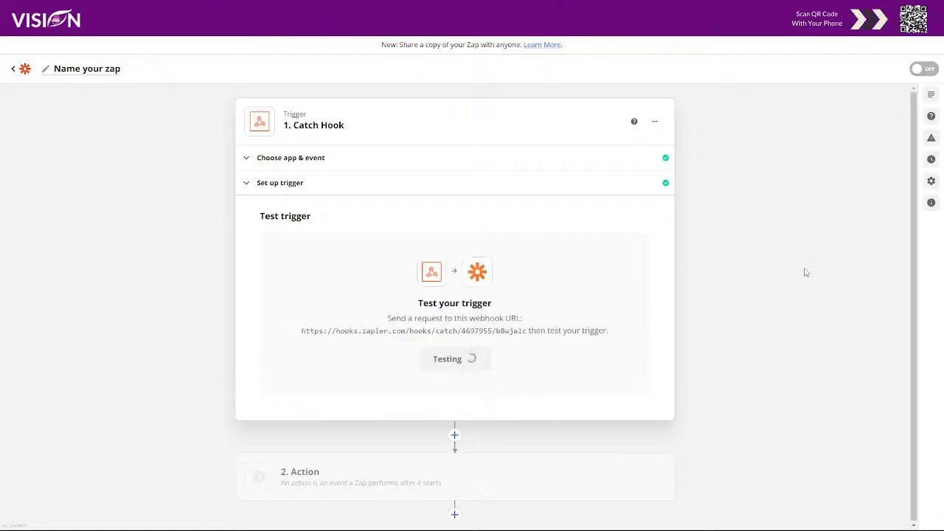
pyautogui.scroll(-2, 666, 348)
pyautogui.scroll(-1, 666, 348)
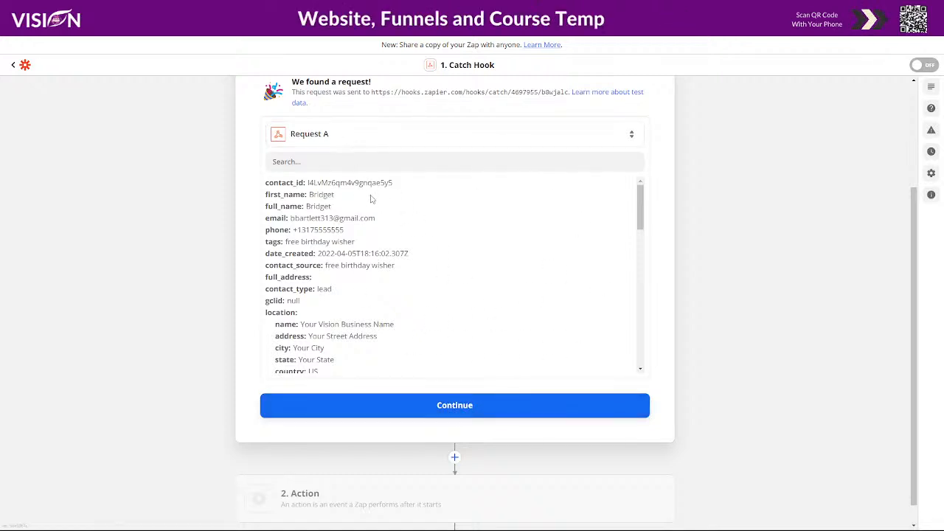
pyautogui.click(486, 404)
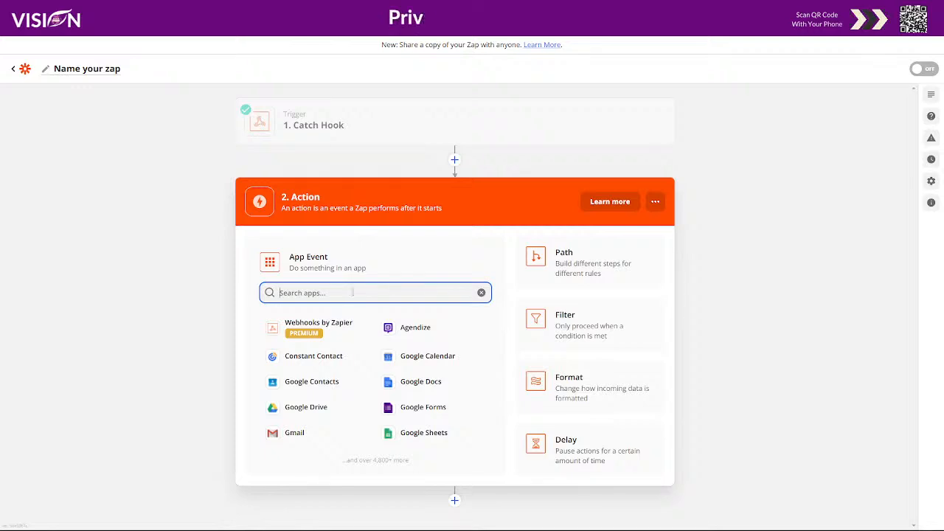
# Choose Webhooks by Zapier as the Zap's action app and set its action event to POST.
pyautogui.click(327, 334)
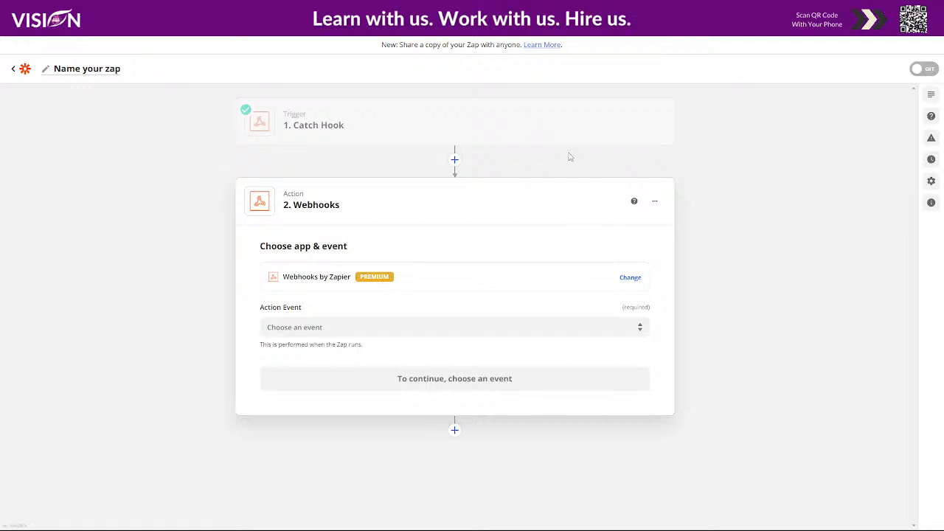
pyautogui.moveTo(594, 144)
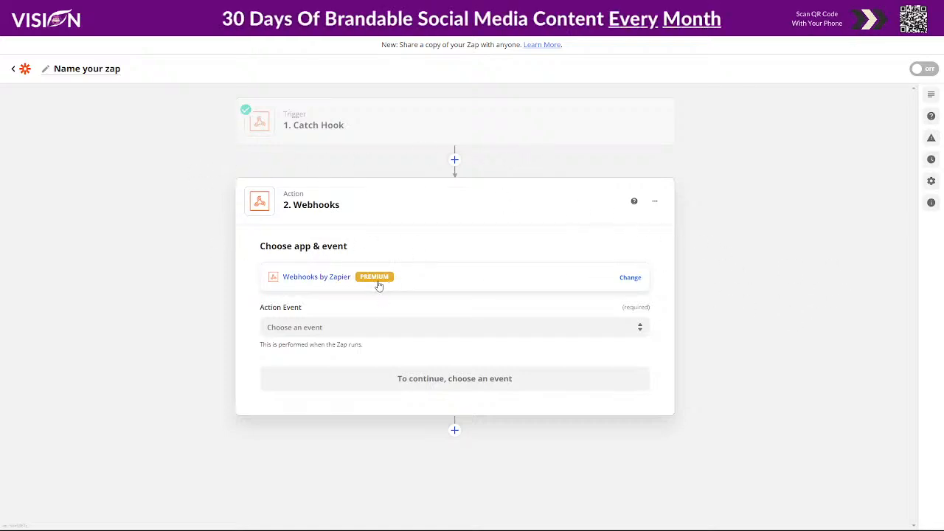
pyautogui.click(357, 327)
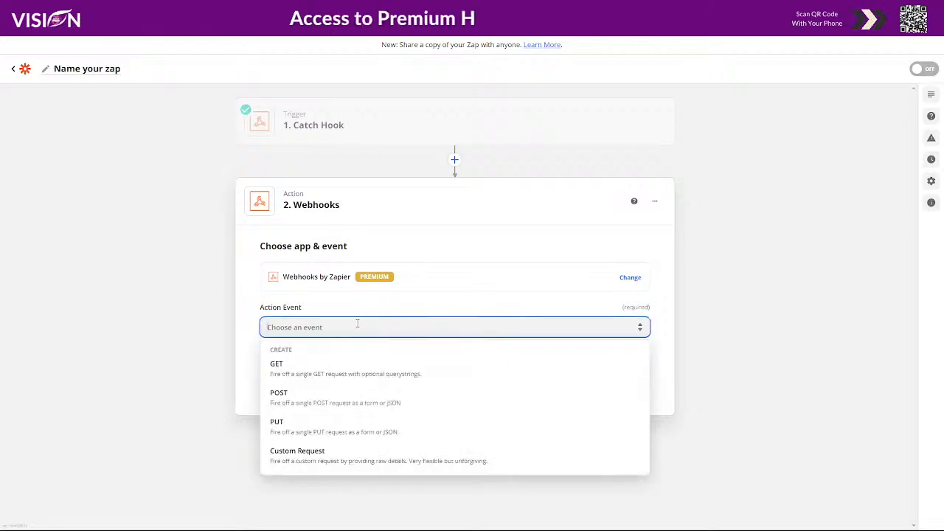
pyautogui.click(312, 391)
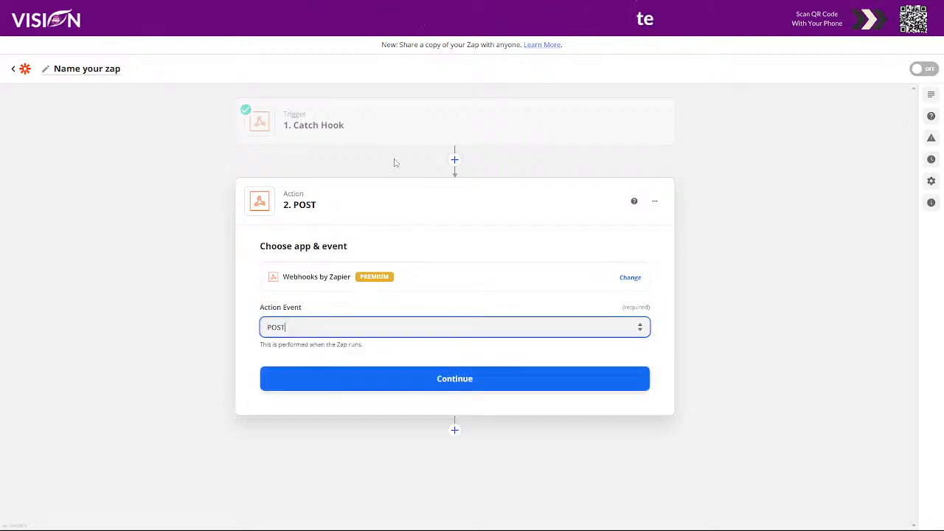
# Reopen the Catch Hook trigger to check its app and event settings, then return to the POST action.
pyautogui.click(363, 111)
pyautogui.click(318, 158)
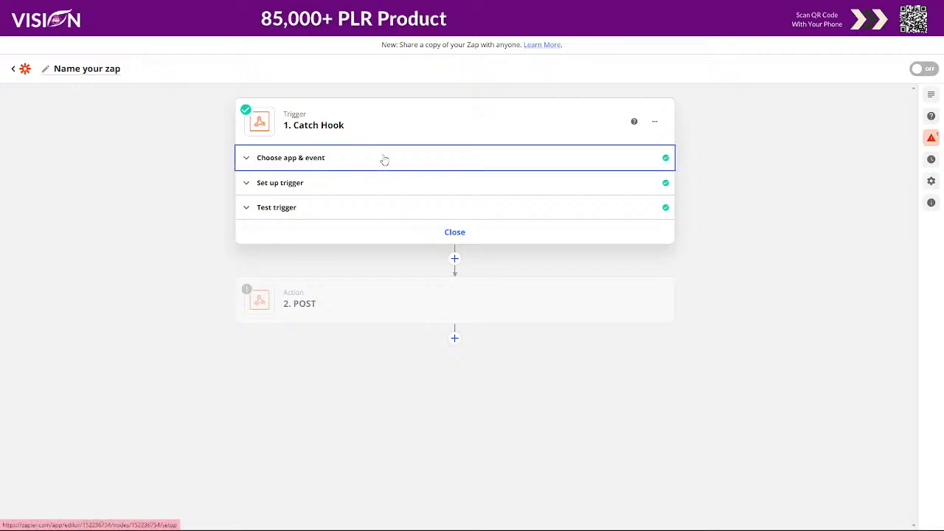
pyautogui.click(441, 470)
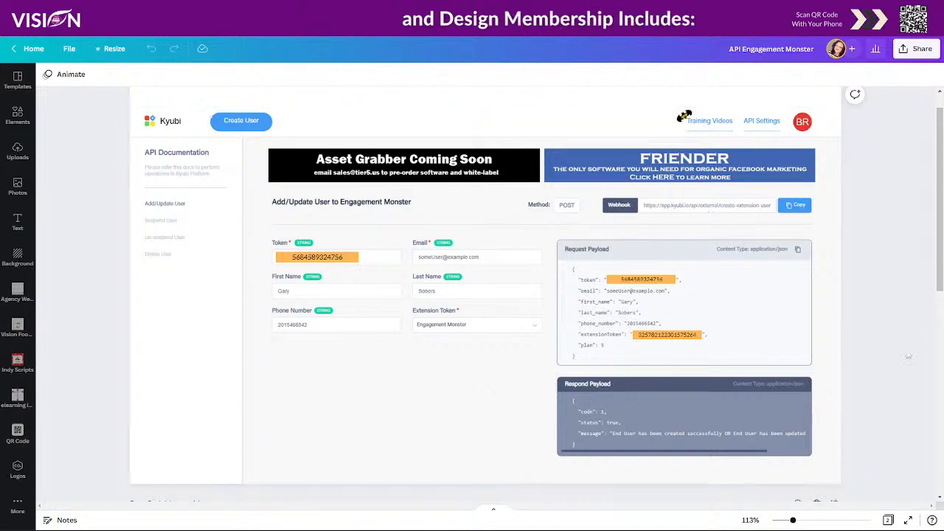
pyautogui.scroll(-1, 689, 167)
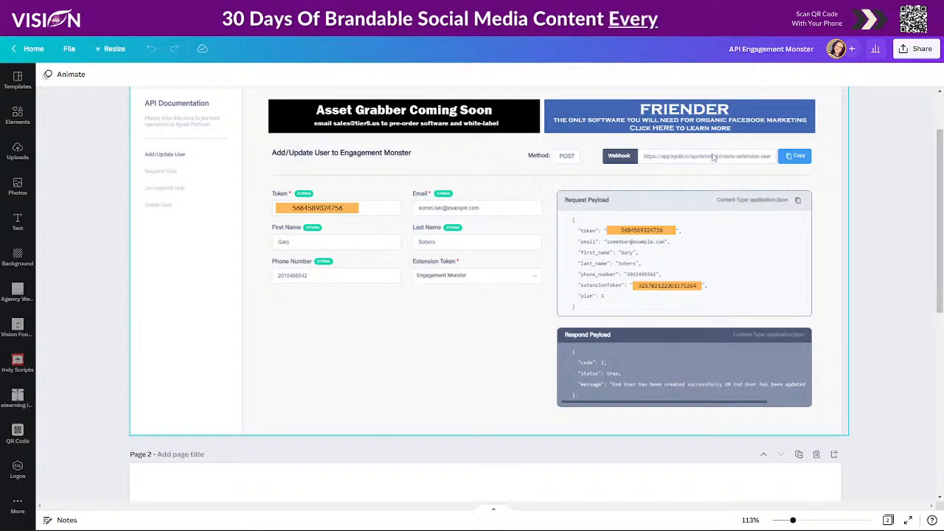
pyautogui.scroll(-1, 869, 286)
pyautogui.scroll(2, 870, 286)
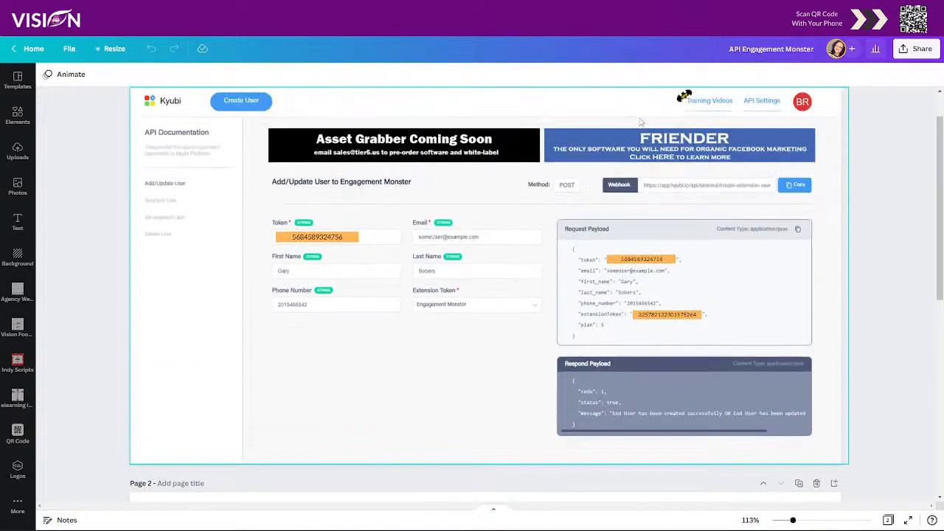
pyautogui.scroll(-4, 854, 288)
pyautogui.scroll(-2, 855, 294)
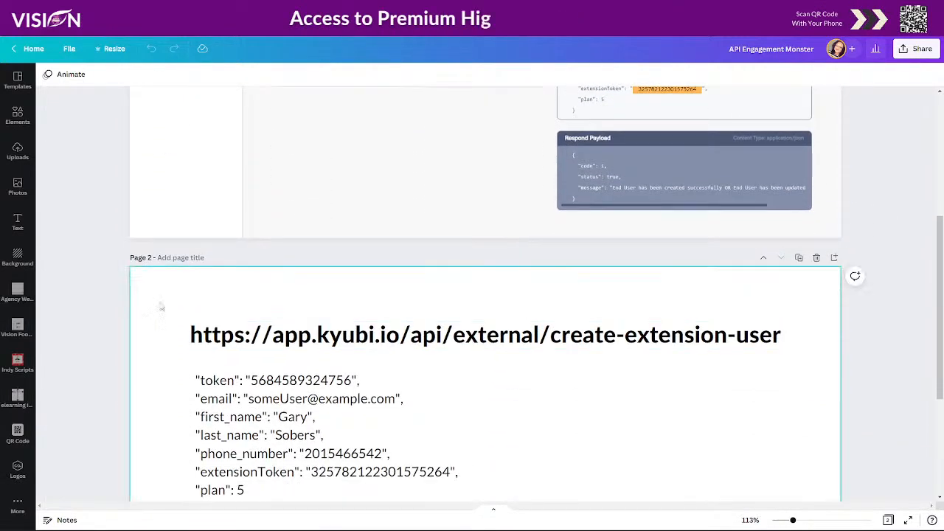
pyautogui.doubleClick(235, 335)
pyautogui.moveTo(190, 336); pyautogui.dragTo(787, 356)
pyautogui.hotkey('ctrl', 'c')
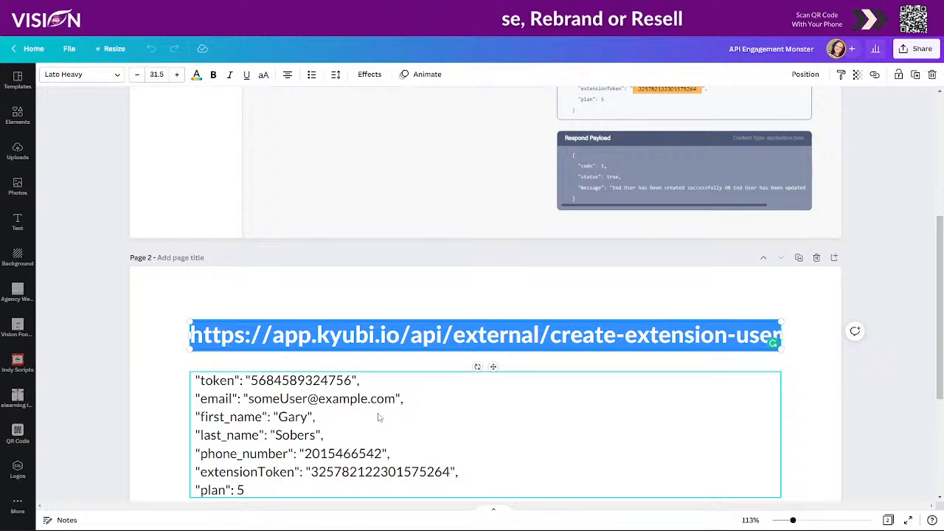
pyautogui.scroll(-1, 379, 359)
pyautogui.scroll(4, 476, 313)
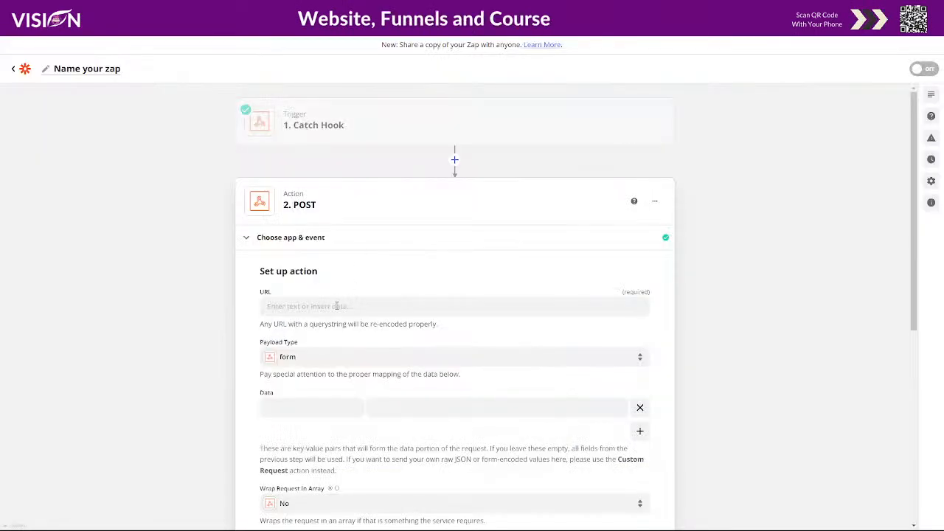
pyautogui.click(337, 306)
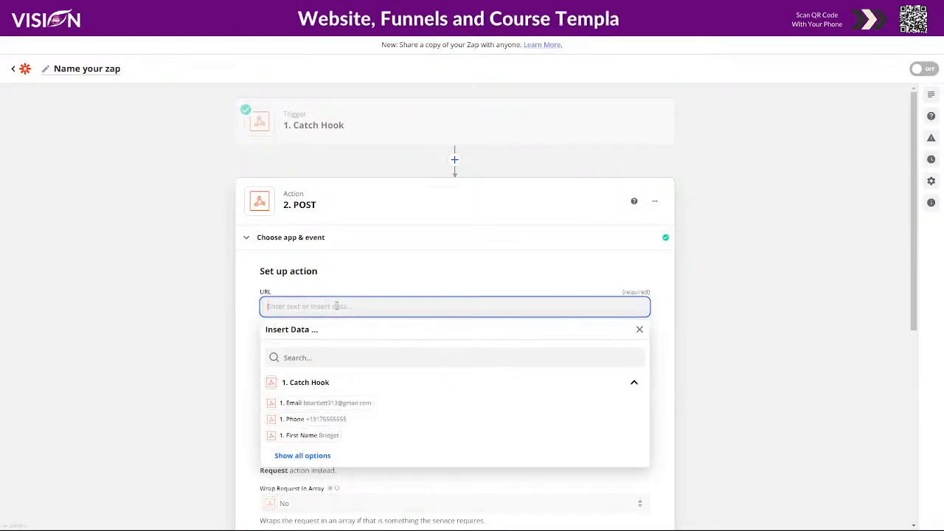
pyautogui.hotkey('ctrl', 'v')
pyautogui.click(422, 282)
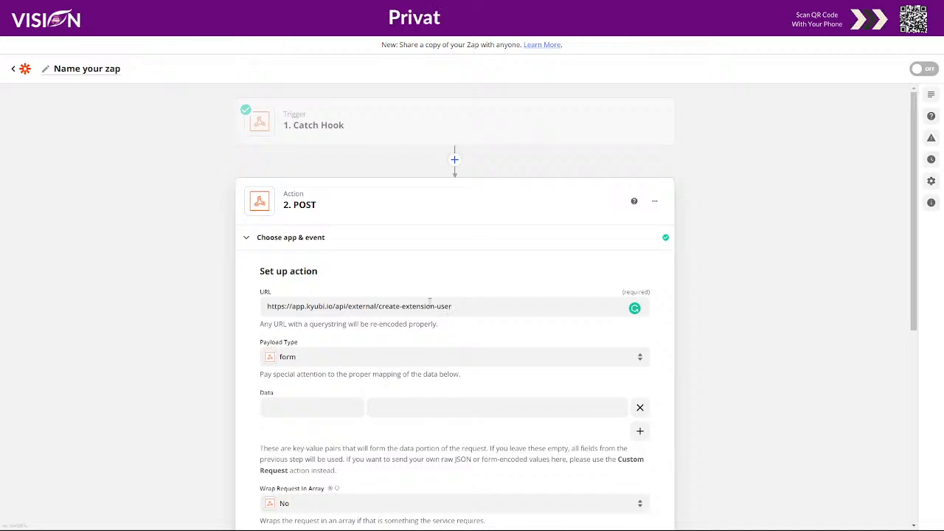
pyautogui.click(387, 363)
pyautogui.scroll(-2, 229, 387)
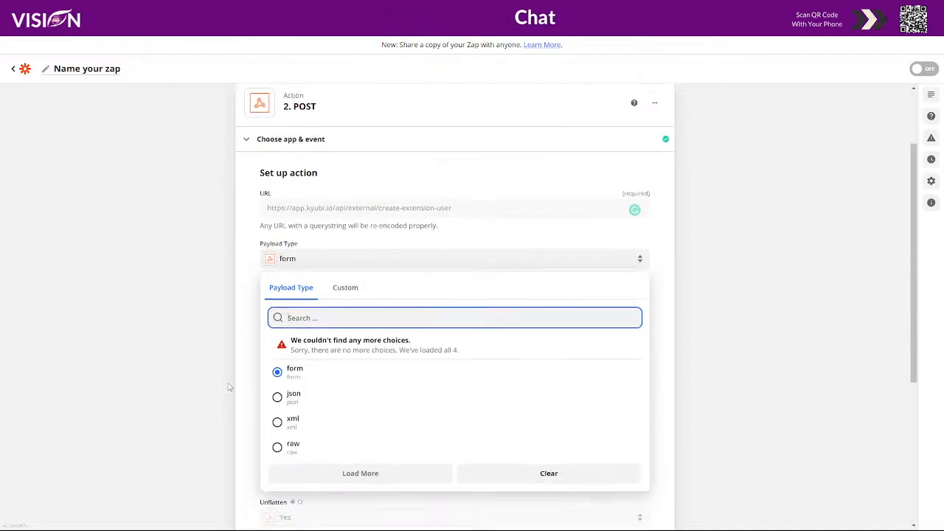
pyautogui.click(295, 396)
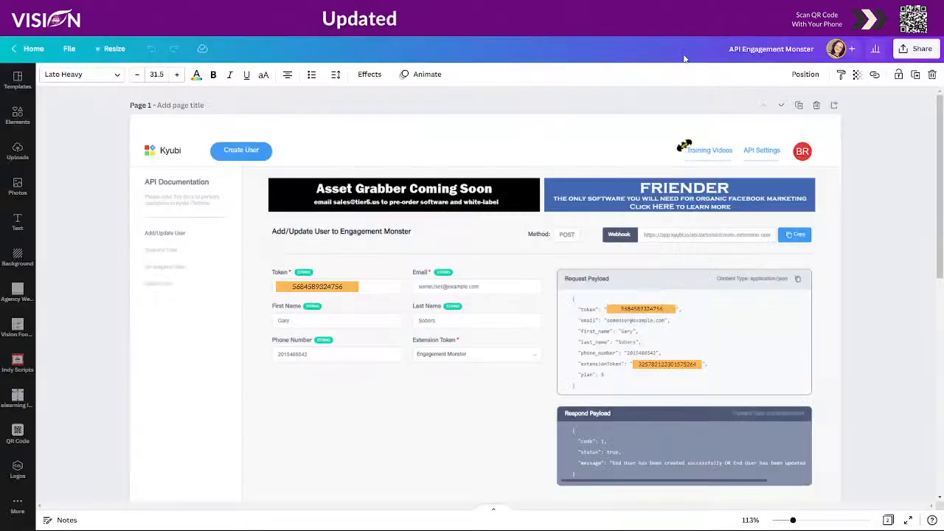
# Copy the key name token from page 2 of the Canva design into the first Data key of the Zapier action.
pyautogui.scroll(-5, 811, 295)
pyautogui.scroll(2, 486, 159)
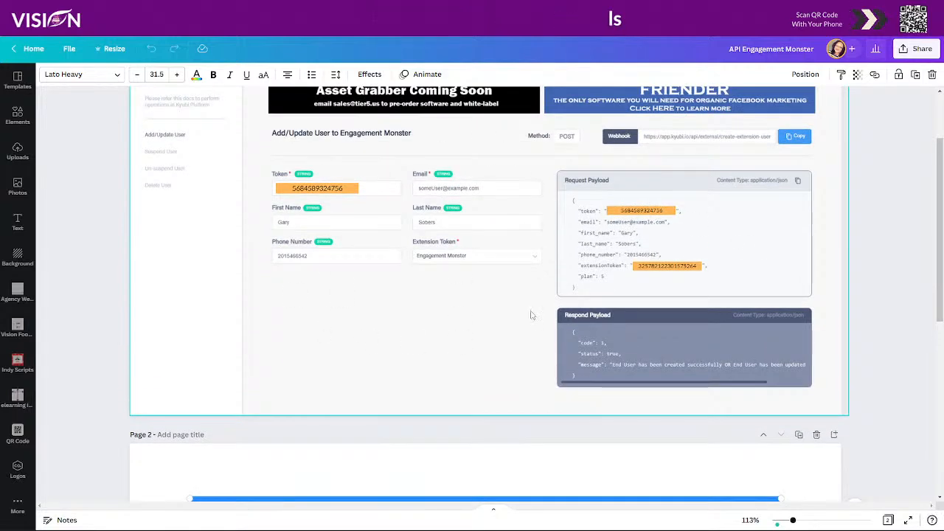
pyautogui.scroll(-5, 480, 295)
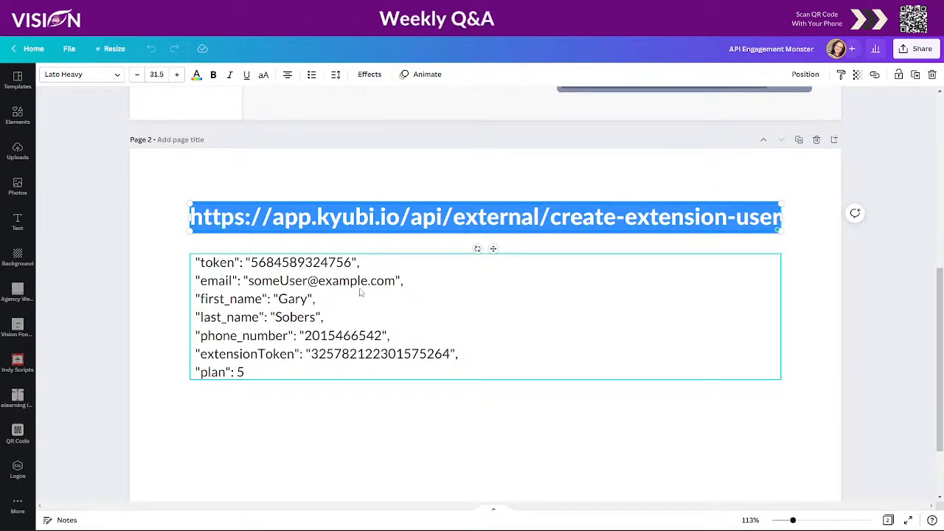
pyautogui.click(205, 267)
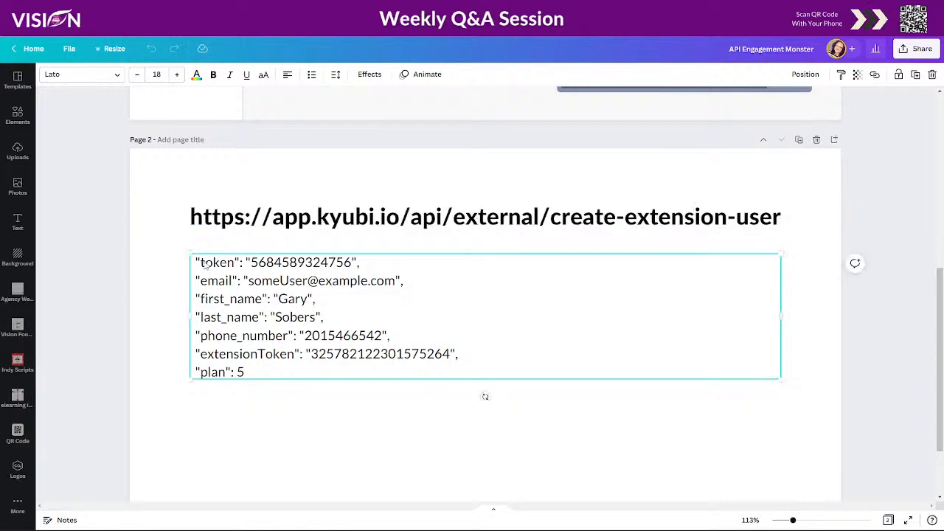
pyautogui.moveTo(200, 263); pyautogui.dragTo(240, 263)
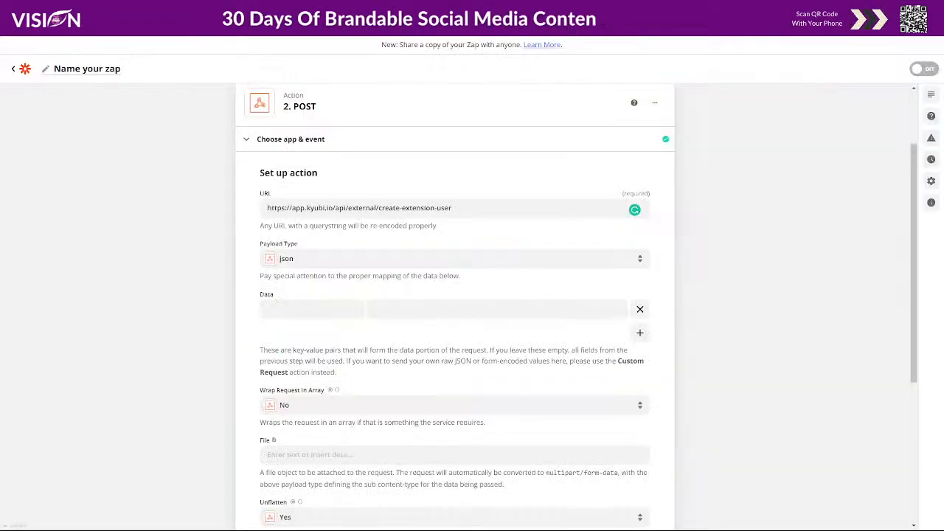
pyautogui.click(279, 310)
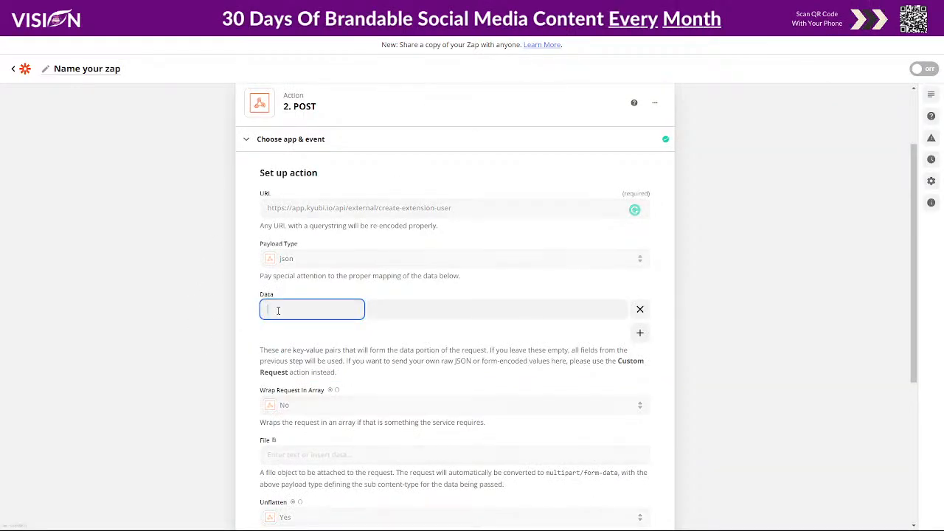
pyautogui.write('token')
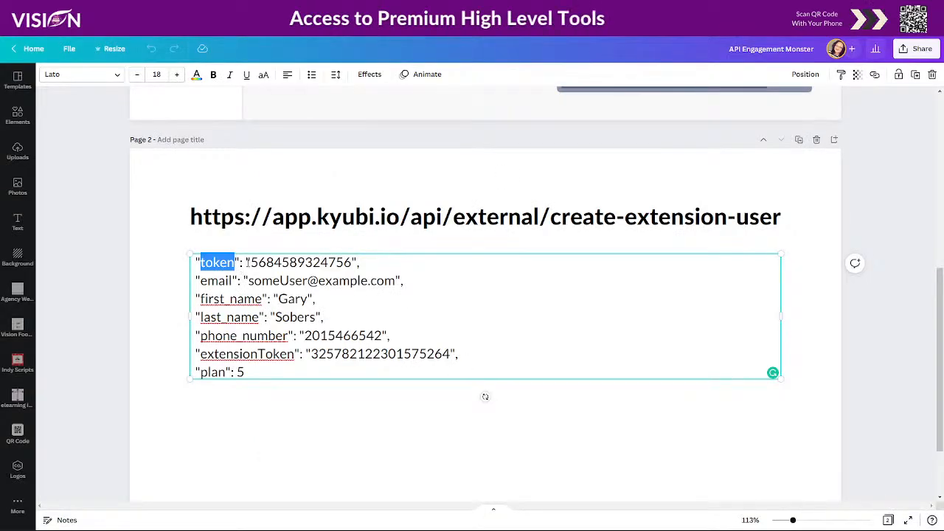
# Copy the API token value from the Canva design and paste it as the token item's value in Zapier.
pyautogui.moveTo(251, 263)
pyautogui.mouseDown()
pyautogui.moveTo(352, 263)
pyautogui.moveTo(250, 263)
pyautogui.mouseUp()
pyautogui.hotkey('ctrl', 'c')
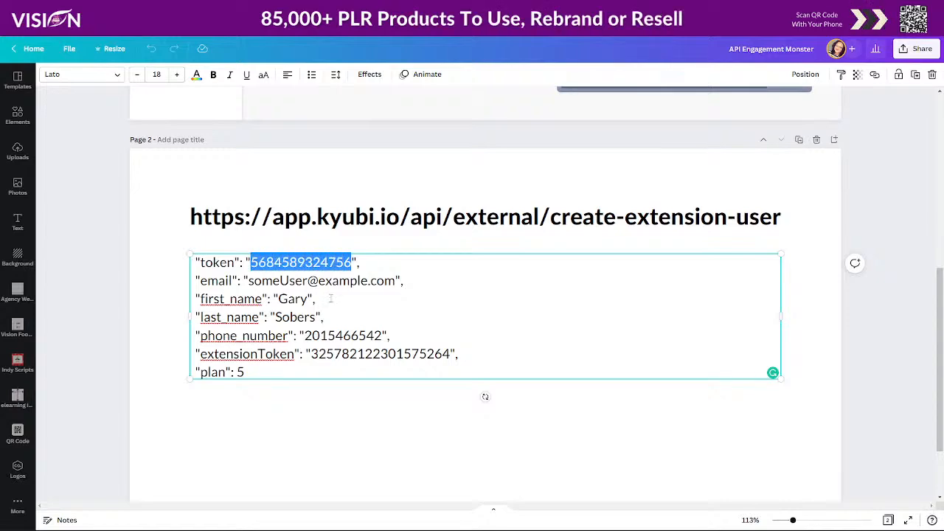
pyautogui.scroll(5, 499, 377)
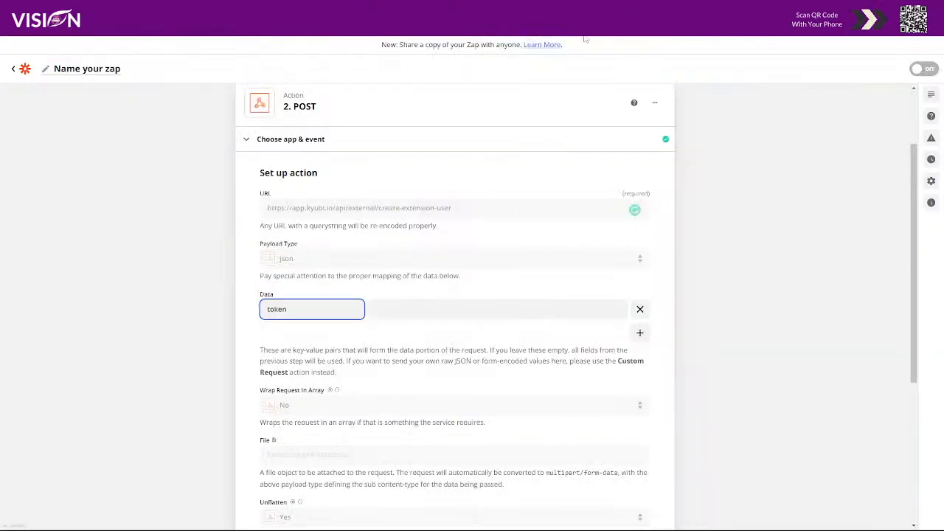
pyautogui.click(402, 308)
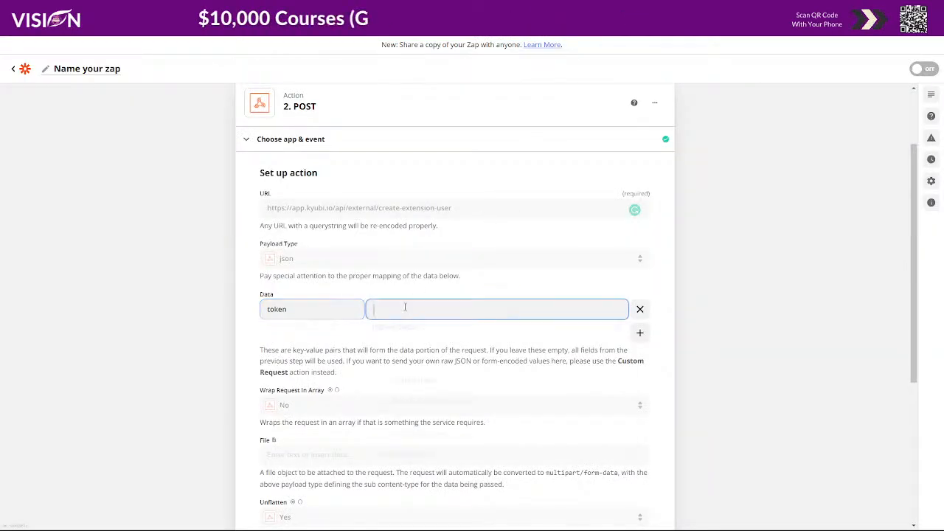
pyautogui.hotkey('ctrl', 'v')
pyautogui.click(657, 307)
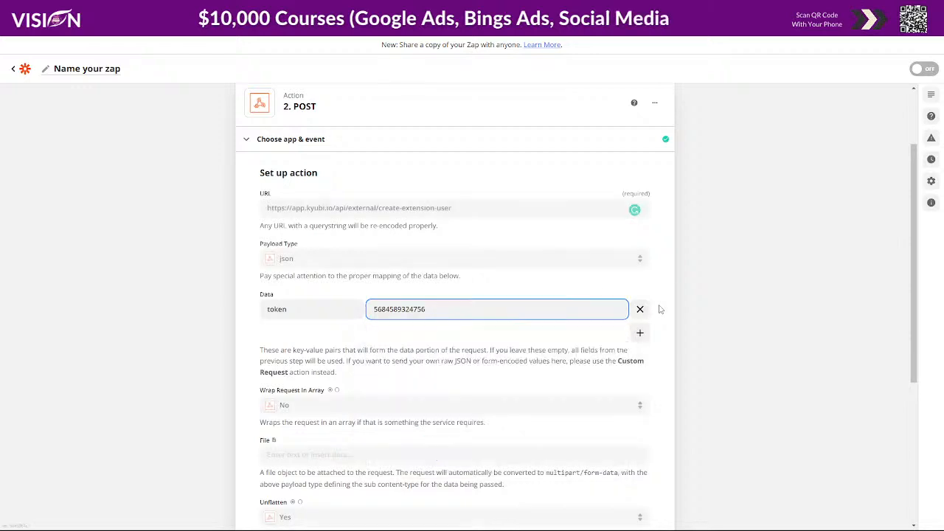
# Add a second Data item and give it the key email, copied from the Canva design.
pyautogui.click(639, 332)
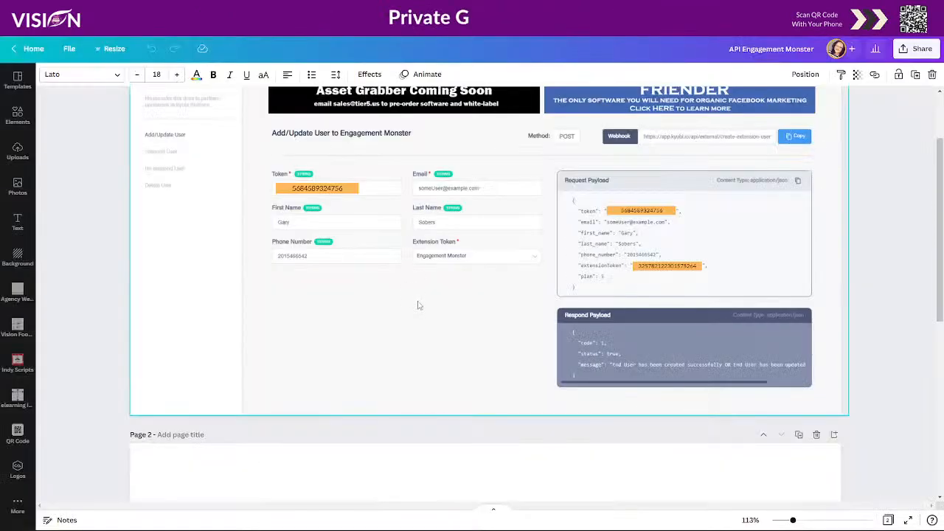
pyautogui.scroll(-5, 417, 302)
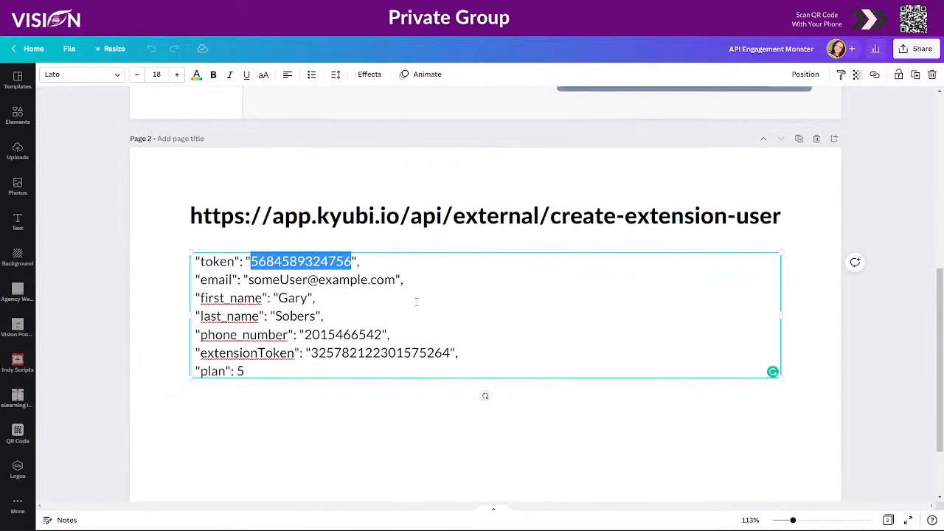
pyautogui.moveTo(200, 186); pyautogui.dragTo(232, 187)
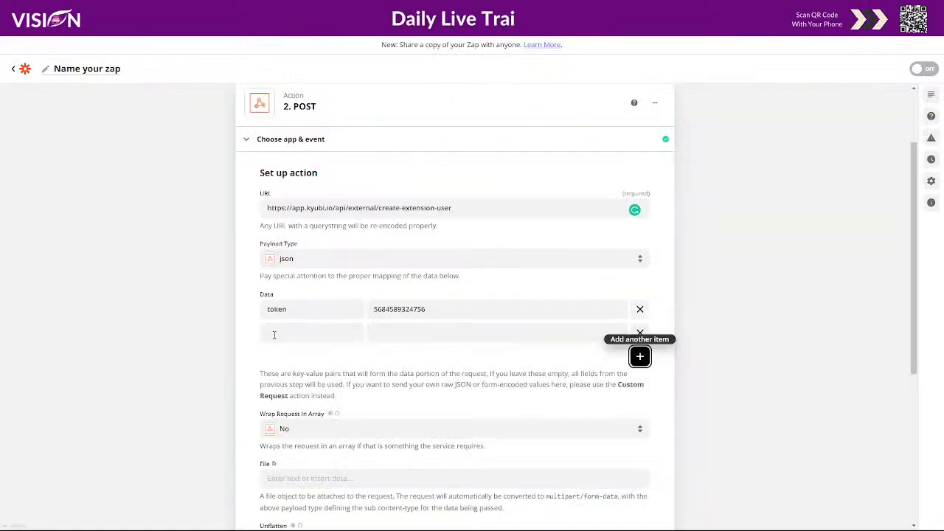
pyautogui.click(274, 335)
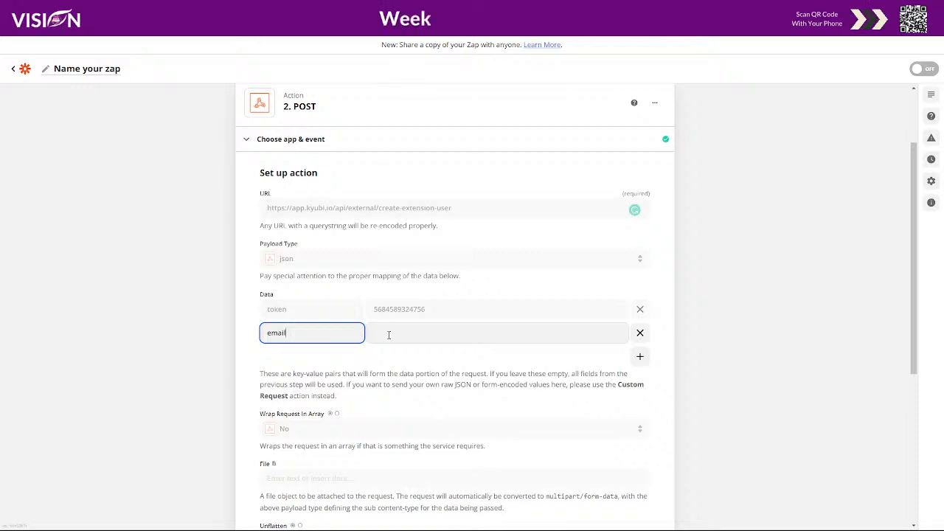
# Map the email item's value to the Email field from Catch Hook.
pyautogui.scroll(1, 403, 334)
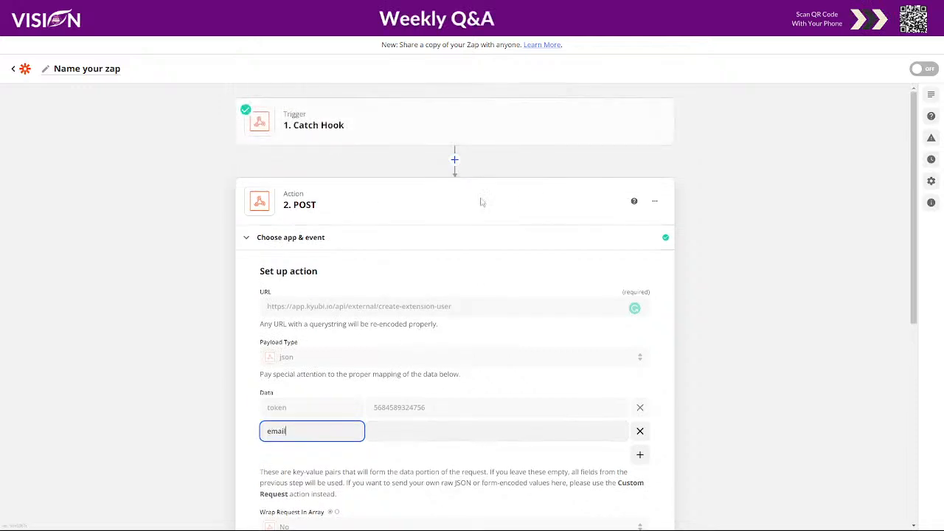
pyautogui.click(403, 431)
pyautogui.scroll(-1, 717, 396)
pyautogui.scroll(-1, 717, 396)
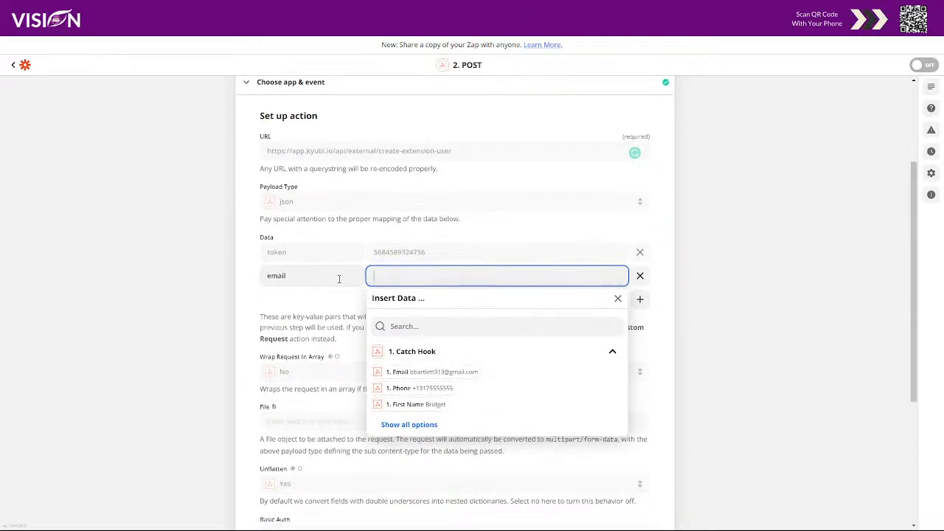
pyautogui.click(426, 374)
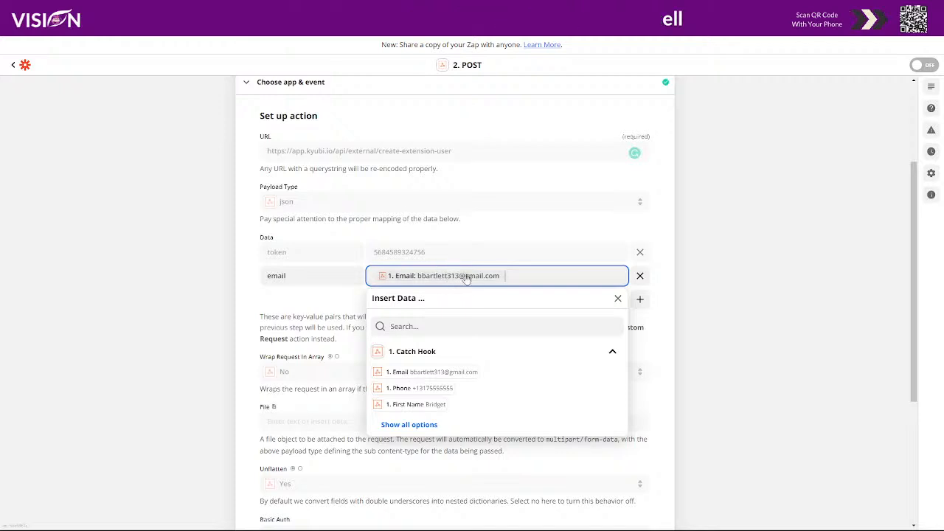
pyautogui.click(663, 293)
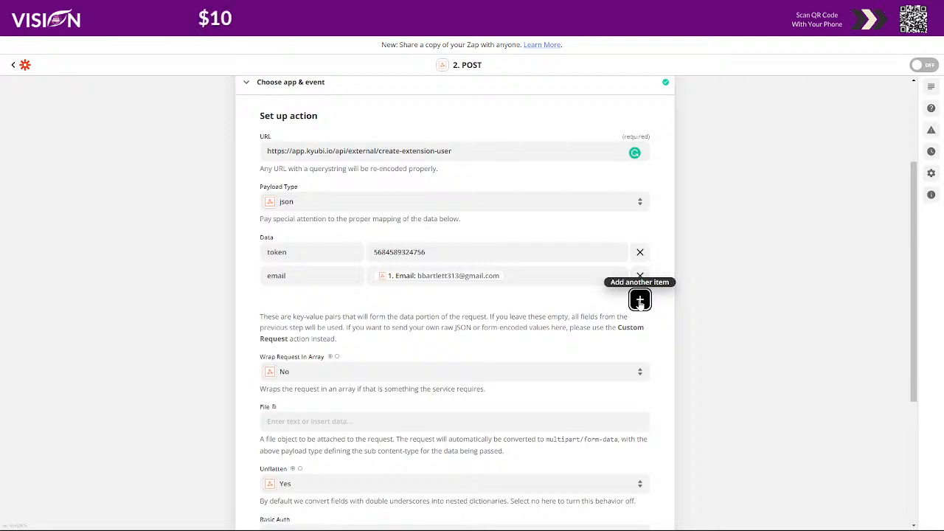
# Add a Data item with the key first_name copied from the Canva design and map it to Catch Hook's First Name field.
pyautogui.click(641, 299)
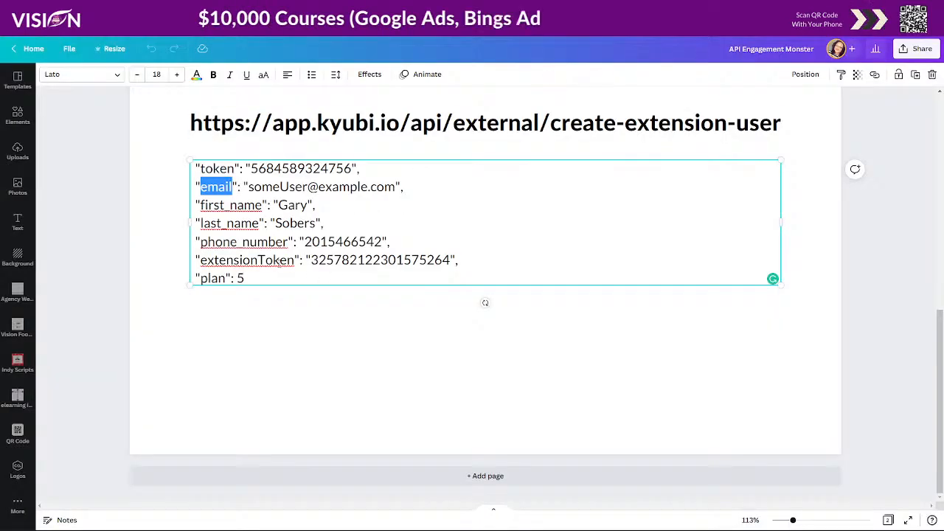
pyautogui.click(200, 205)
pyautogui.moveTo(200, 205); pyautogui.dragTo(262, 206)
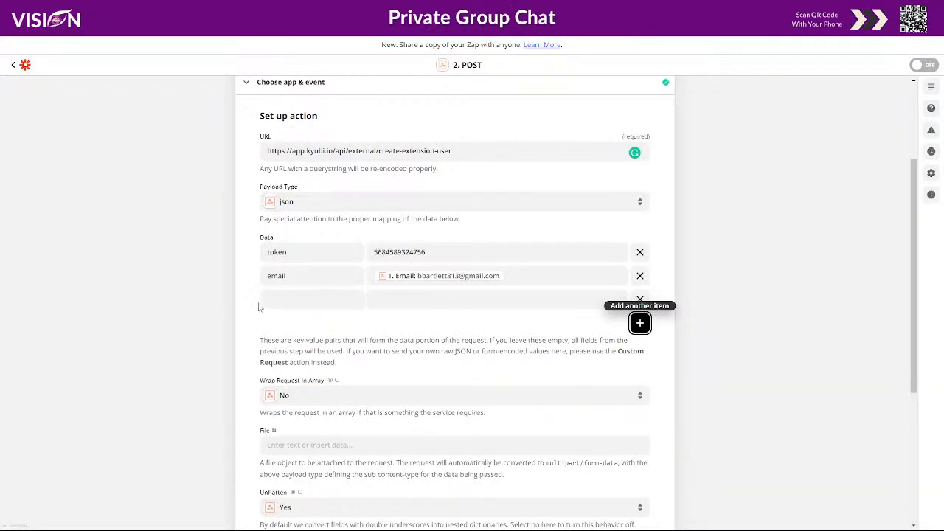
pyautogui.click(274, 297)
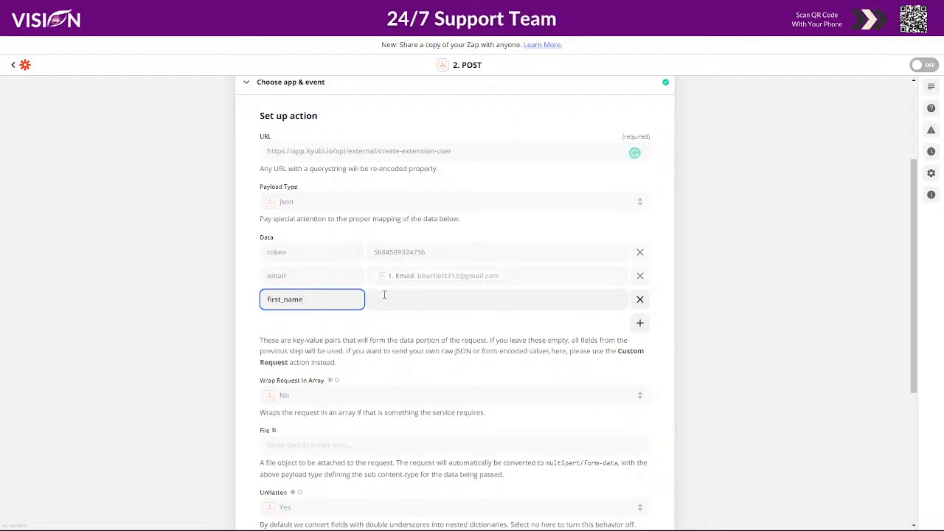
pyautogui.click(385, 295)
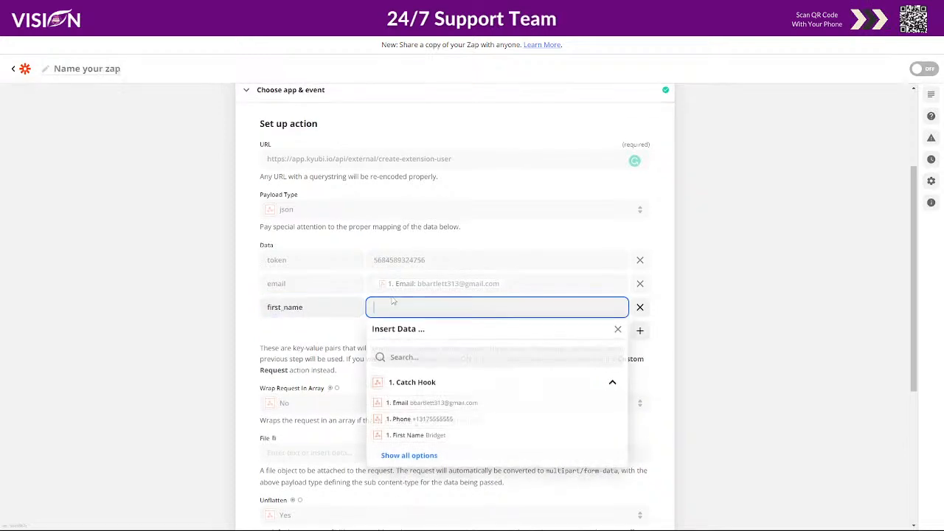
pyautogui.click(409, 436)
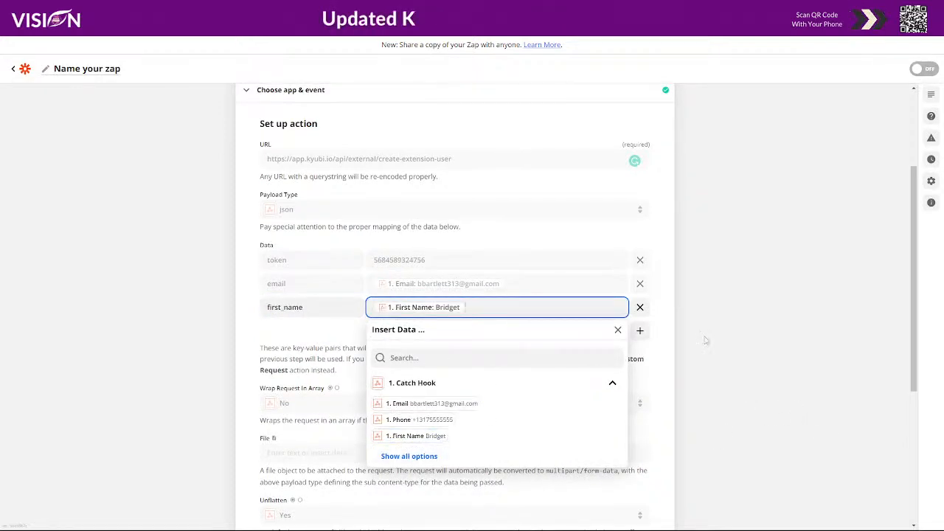
pyautogui.click(685, 324)
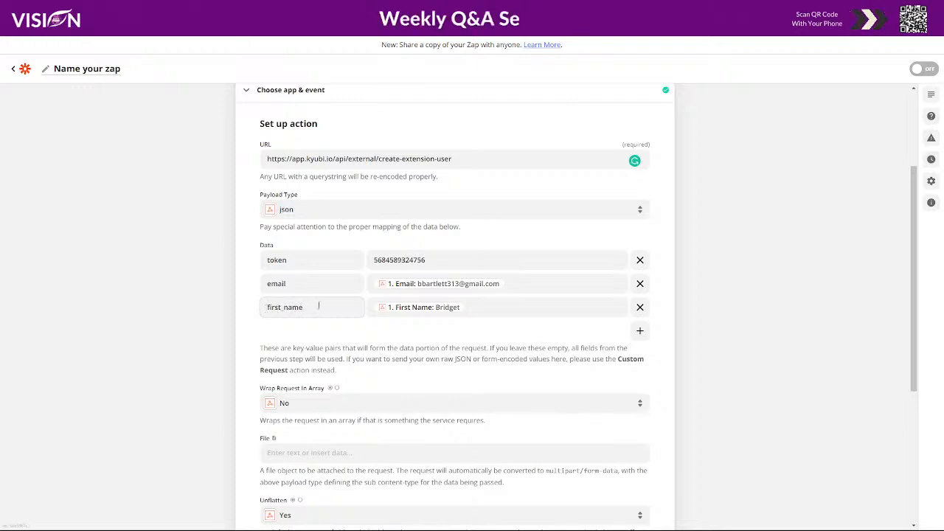
pyautogui.moveTo(312, 306); pyautogui.dragTo(262, 313)
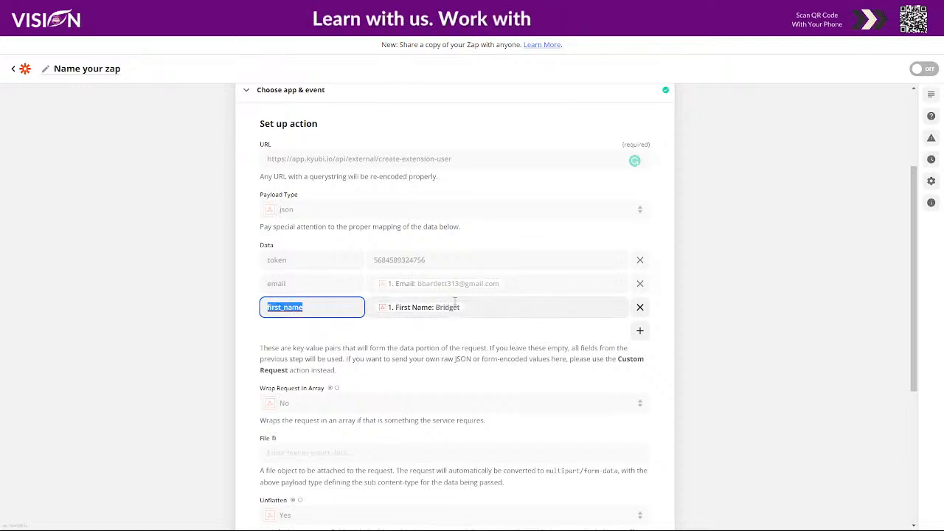
# Add a fourth Data item and give it the key last_name, copied from the Canva design.
pyautogui.click(640, 330)
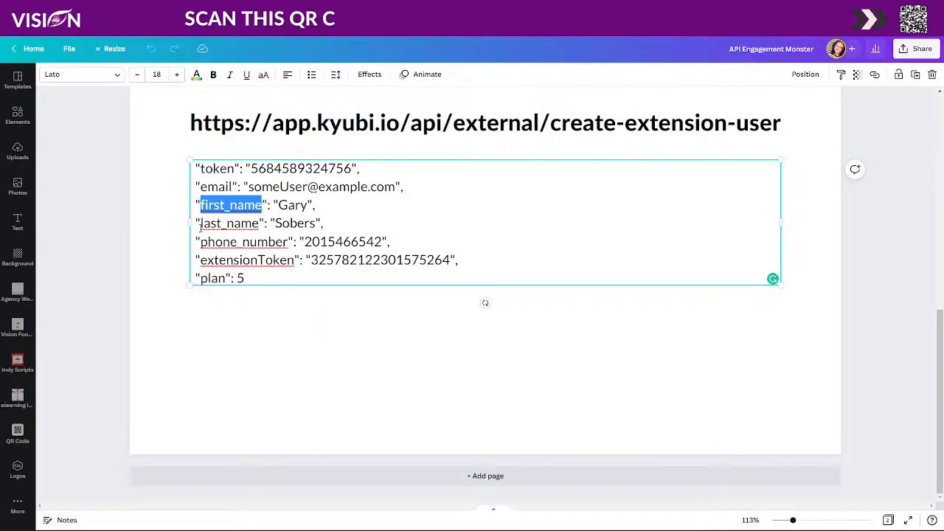
pyautogui.moveTo(201, 222); pyautogui.dragTo(258, 227)
pyautogui.hotkey('ctrl', 'c')
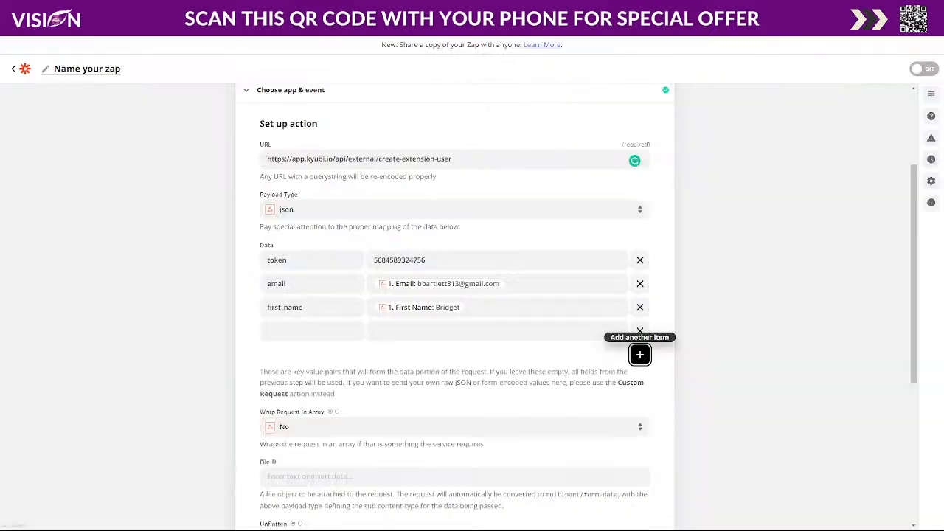
pyautogui.click(310, 330)
pyautogui.hotkey('ctrl', 'v')
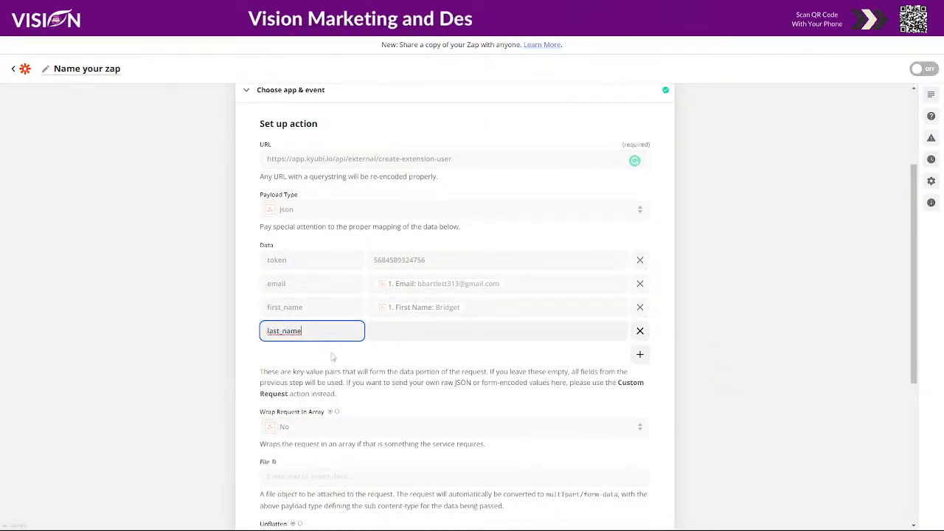
# Check all Catch Hook fields for a last name value, and remove the last_name Data item.
pyautogui.click(416, 330)
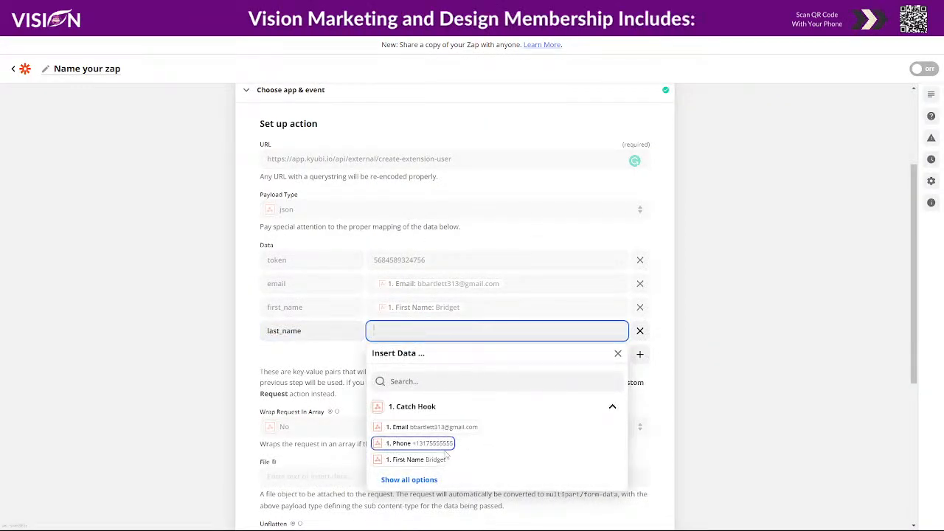
pyautogui.click(427, 480)
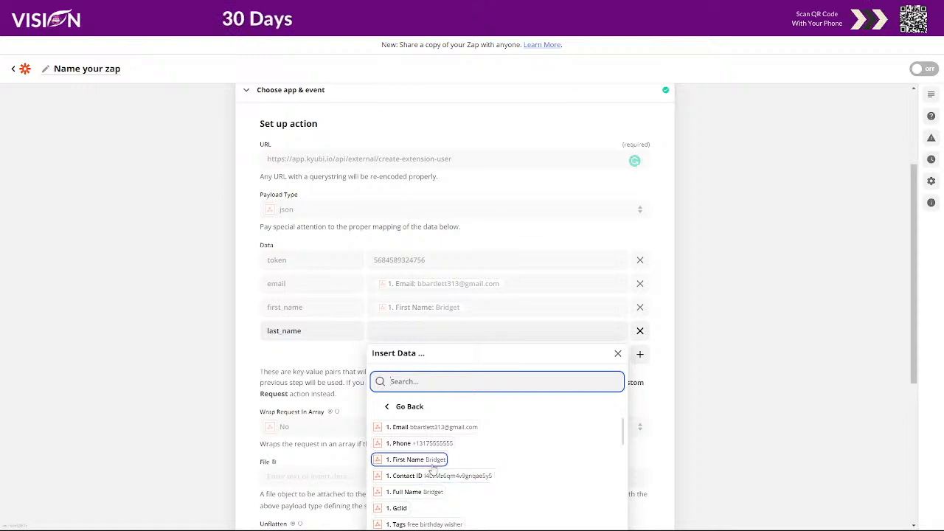
pyautogui.scroll(-3, 612, 453)
pyautogui.scroll(-1, 691, 428)
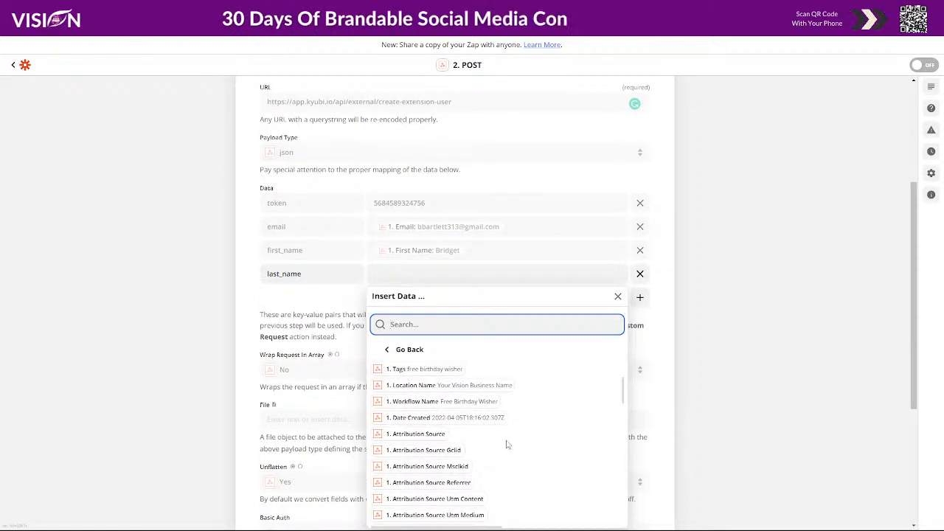
pyautogui.scroll(2, 489, 447)
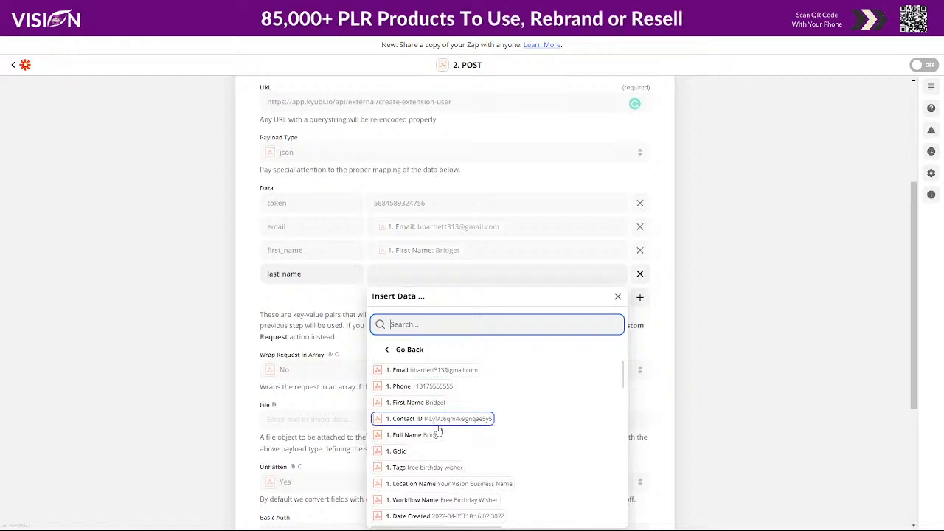
pyautogui.click(640, 273)
pyautogui.click(640, 274)
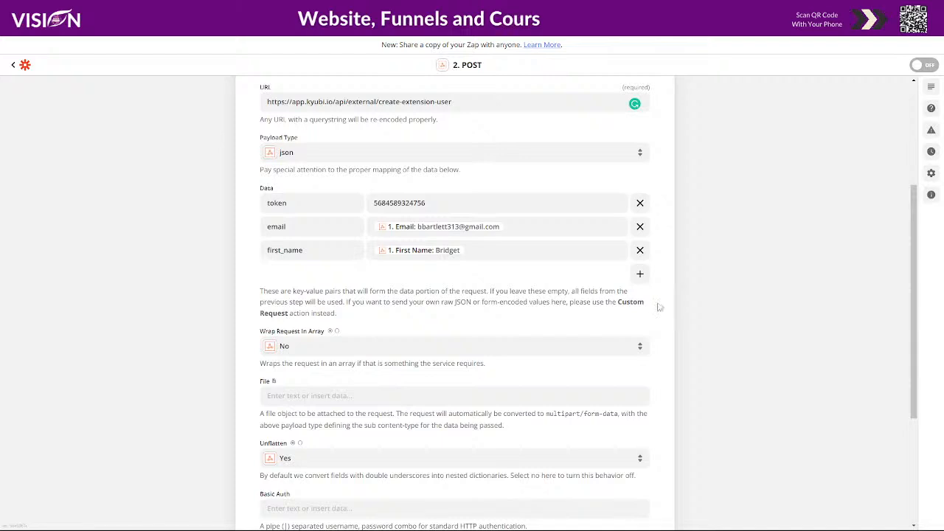
# Add a Data item with the key phone_number copied from the Canva design and map it to Catch Hook's Phone field.
pyautogui.click(640, 275)
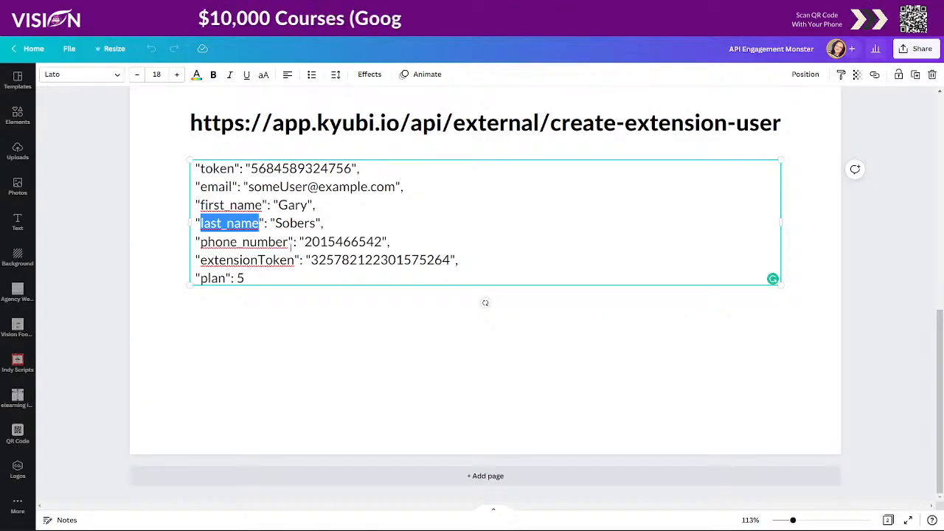
pyautogui.moveTo(200, 242); pyautogui.dragTo(288, 244)
pyautogui.hotkey('ctrl', 'c')
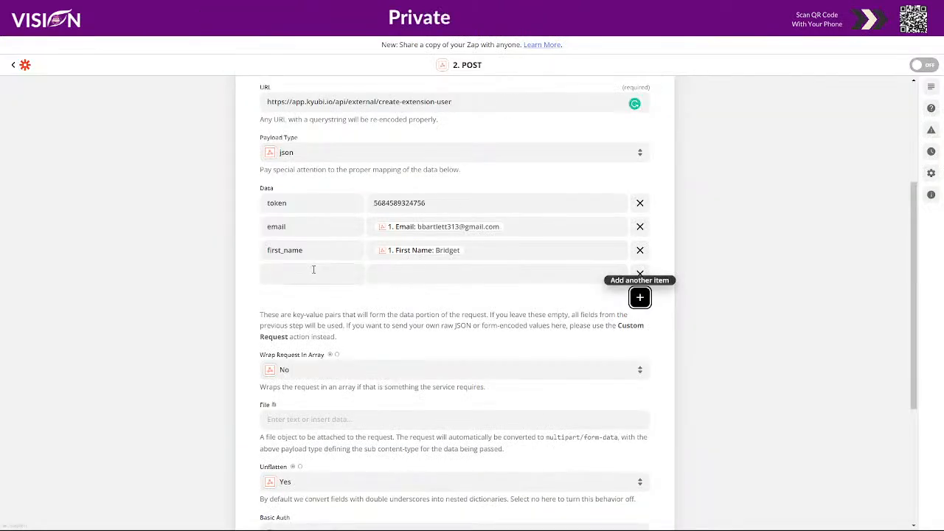
pyautogui.click(313, 271)
pyautogui.hotkey('ctrl', 'v')
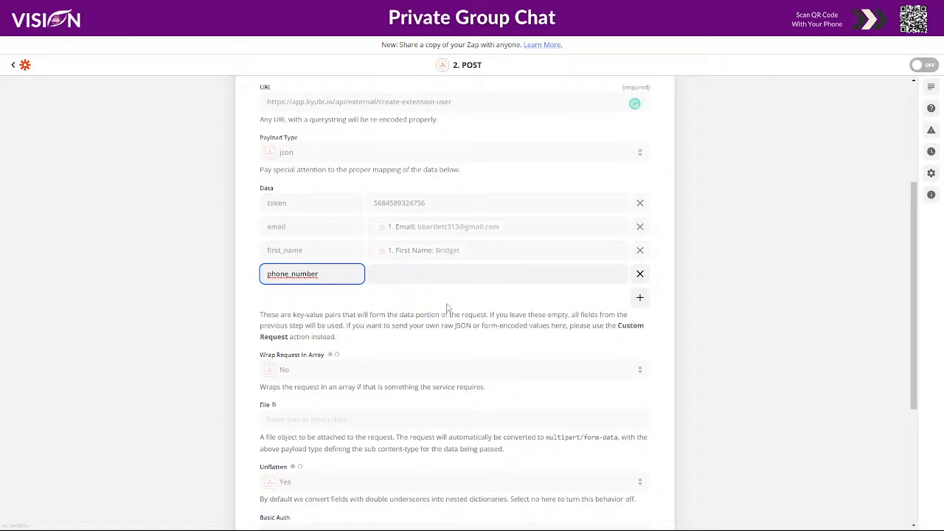
pyautogui.click(417, 273)
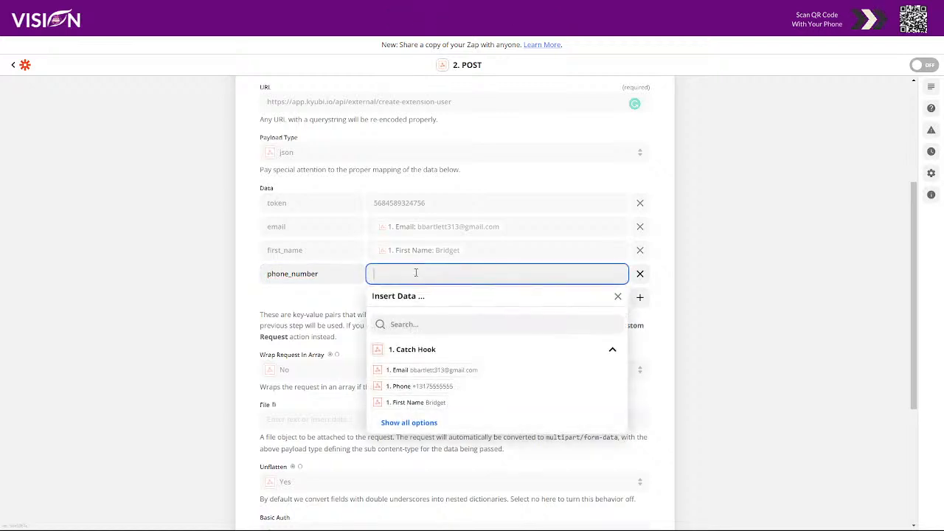
pyautogui.click(429, 388)
pyautogui.click(683, 288)
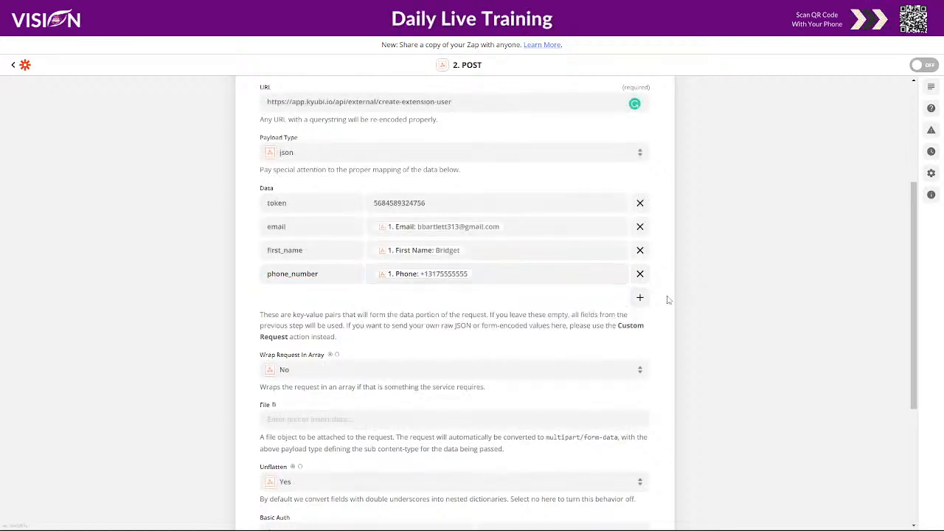
# Add a fifth Data item and give it the key extensionToken, copied from the Canva design.
pyautogui.click(639, 297)
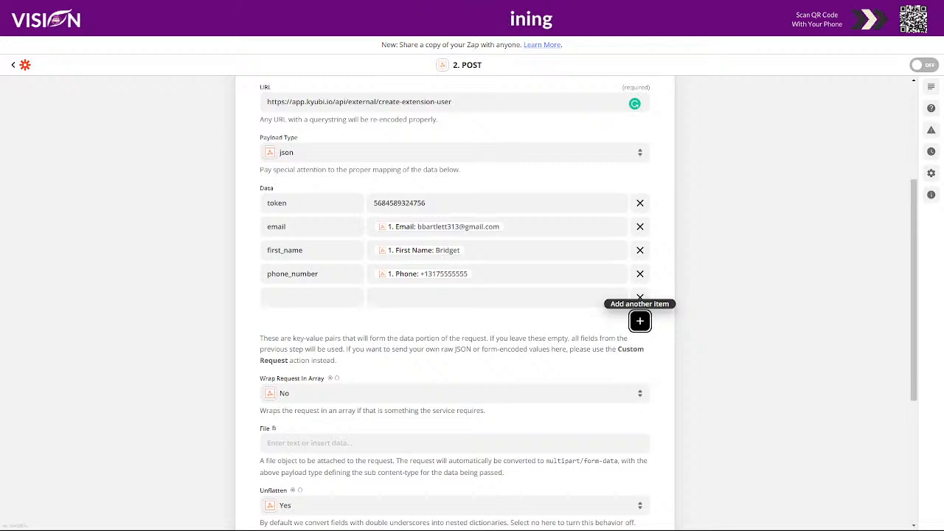
pyautogui.click(682, 9)
pyautogui.moveTo(200, 260); pyautogui.dragTo(295, 259)
pyautogui.hotkey('ctrl', 'c')
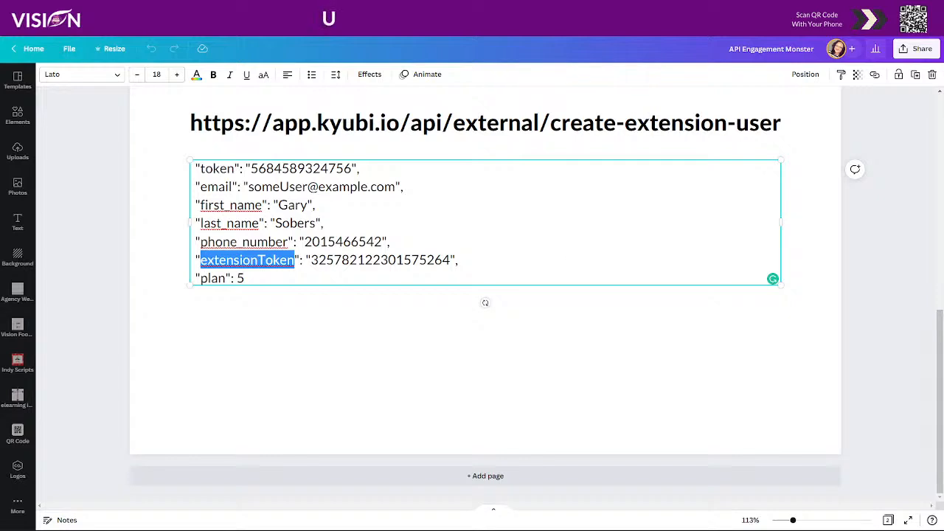
pyautogui.click(593, 9)
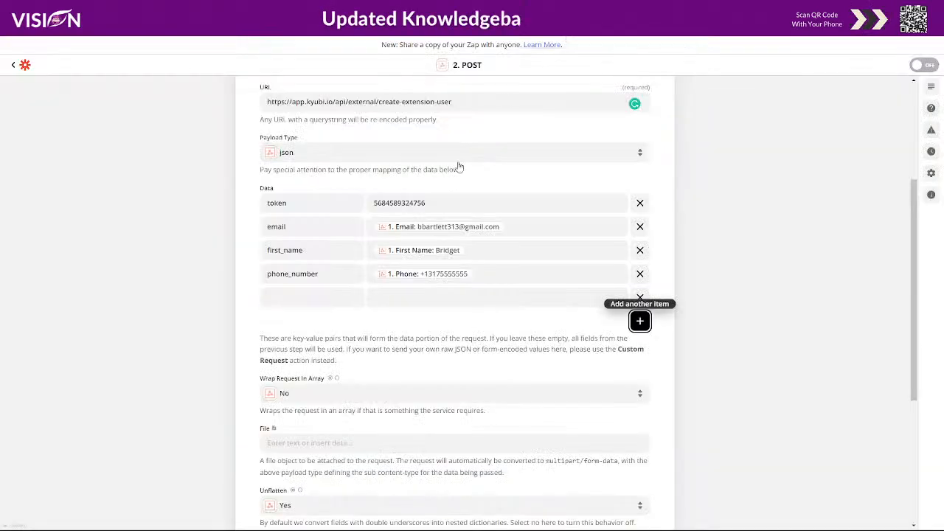
pyautogui.click(278, 302)
pyautogui.hotkey('ctrl', 'v')
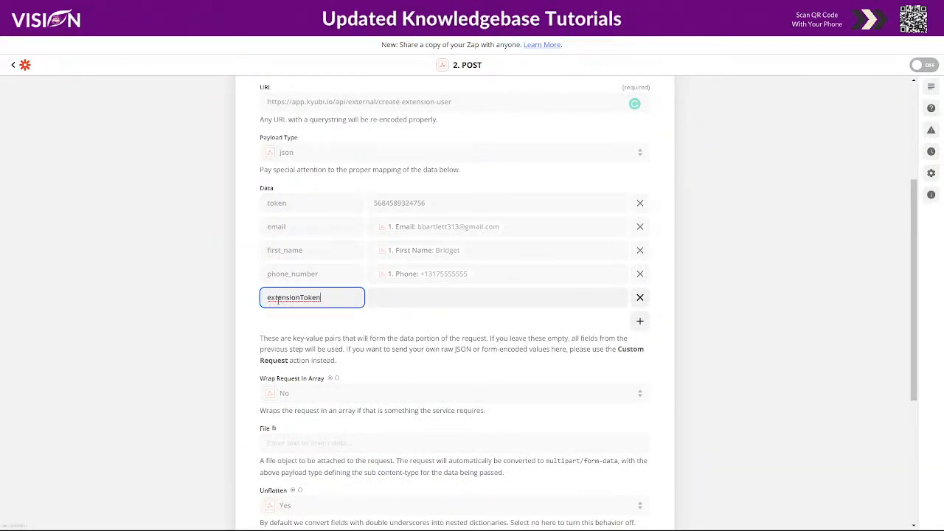
# Copy the extension token value from the Canva design and paste it as the extensionToken item's value.
pyautogui.click(509, 9)
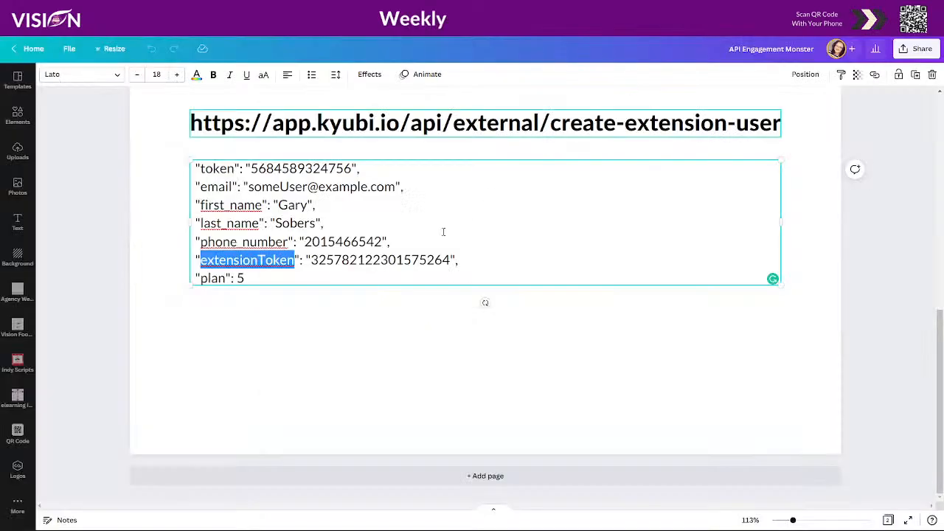
pyautogui.moveTo(309, 260); pyautogui.dragTo(451, 261)
pyautogui.hotkey('ctrl', 'c')
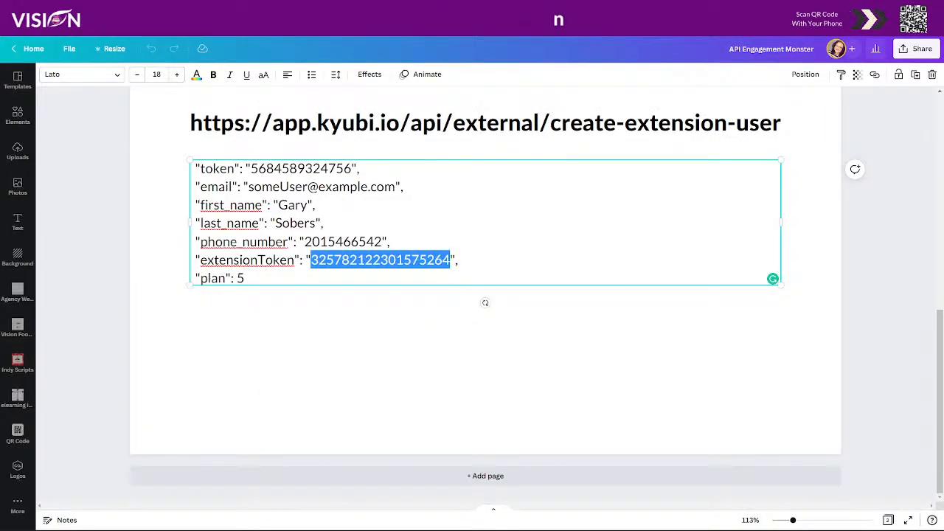
pyautogui.click(494, 9)
pyautogui.click(413, 294)
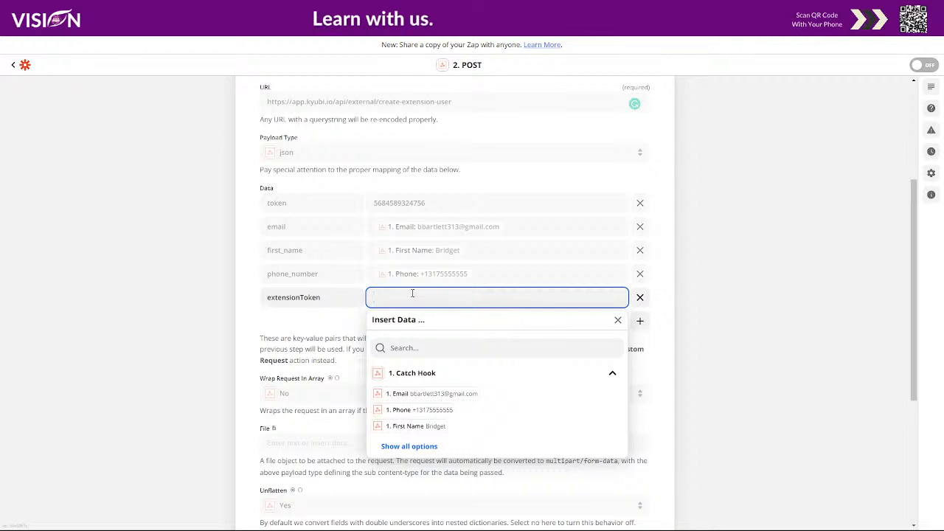
pyautogui.hotkey('ctrl', 'v')
pyautogui.click(660, 295)
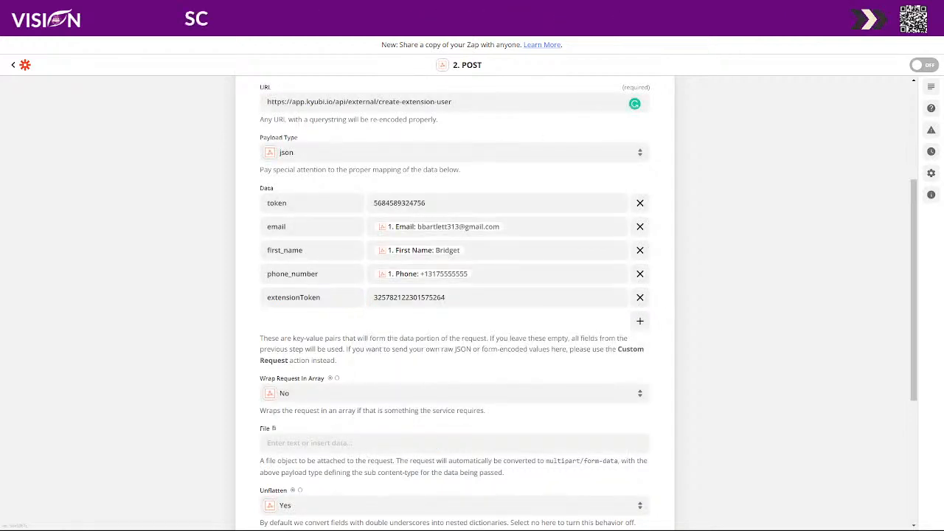
# Add a Data item with the key plan copied from the Canva design and set its value to 5.
pyautogui.click(626, 10)
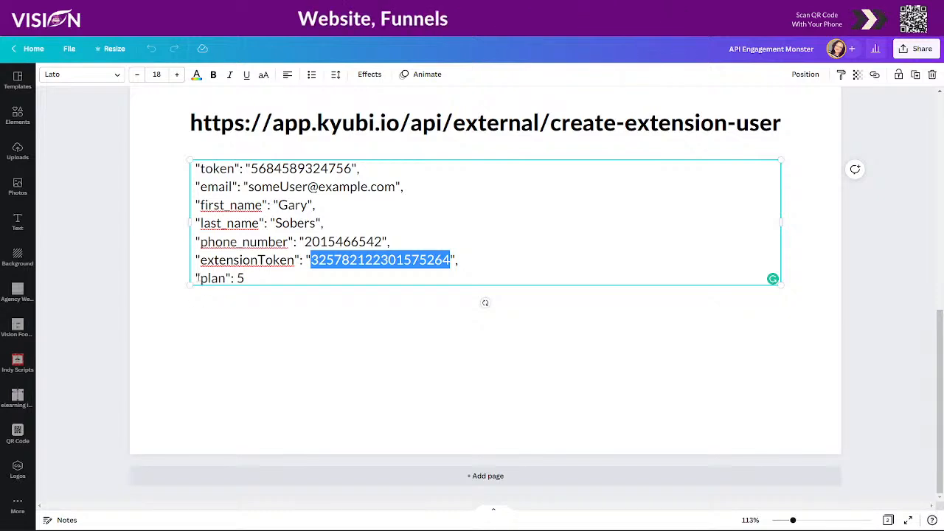
pyautogui.moveTo(200, 278); pyautogui.dragTo(226, 278)
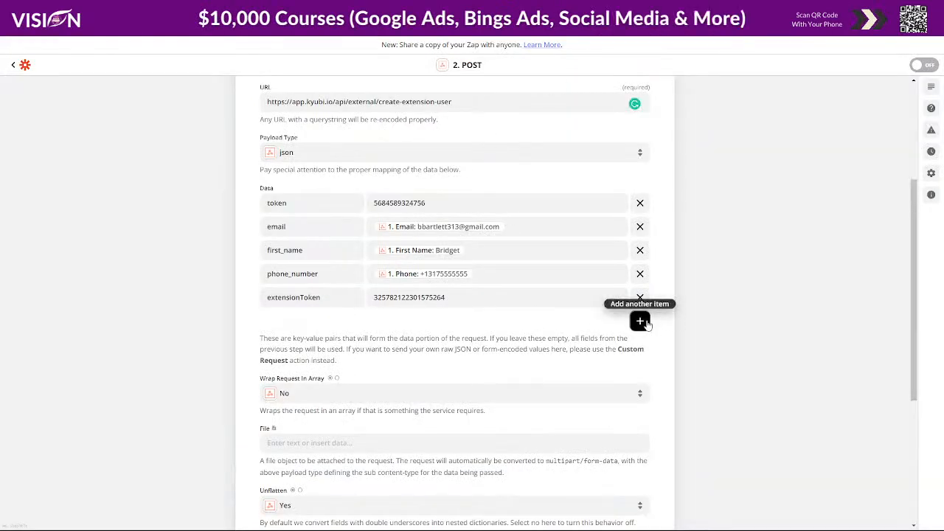
pyautogui.click(640, 318)
pyautogui.click(314, 320)
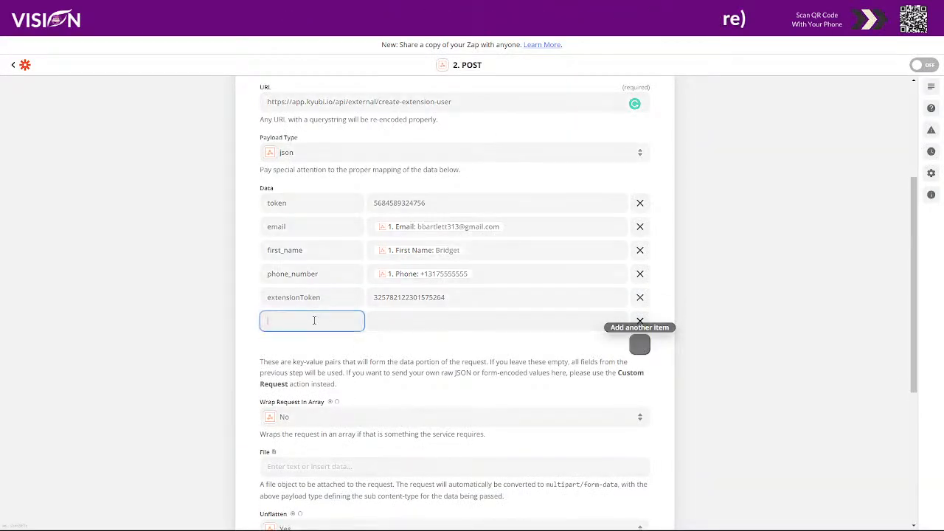
pyautogui.click(414, 322)
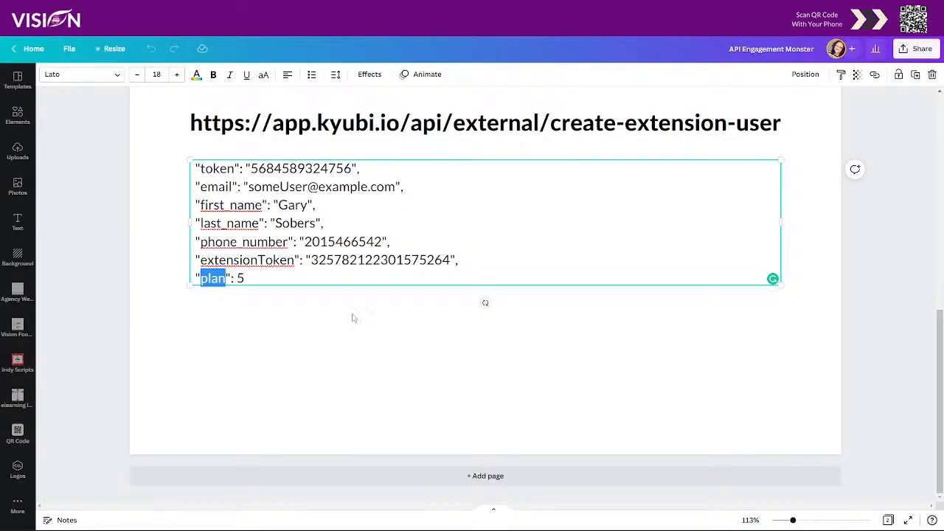
pyautogui.click(332, 343)
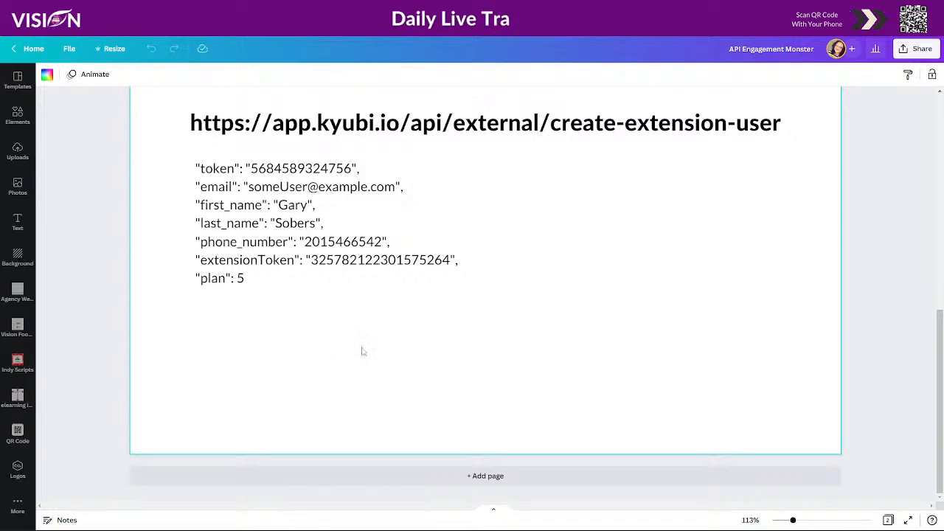
pyautogui.scroll(8, 513, 361)
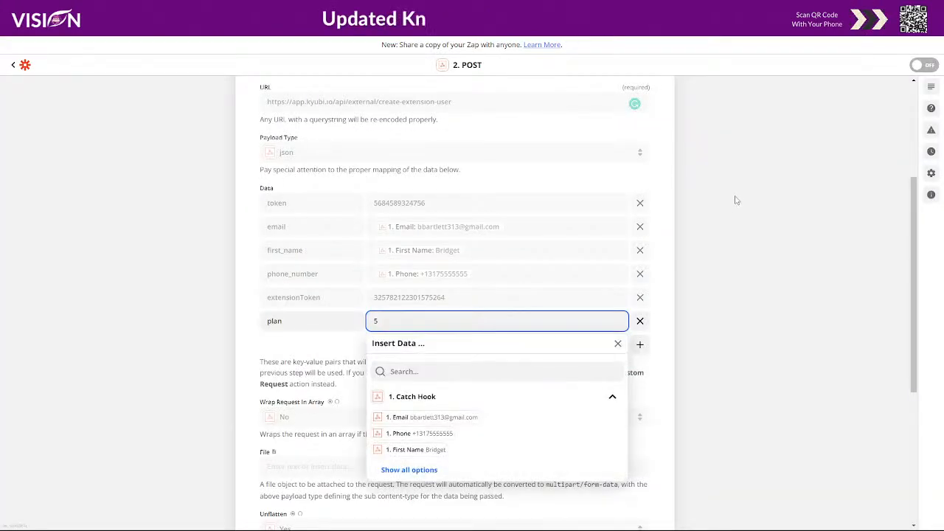
pyautogui.click(668, 248)
# Continue the POST action to its test stage and review the request data to send to Kyubi.
pyautogui.scroll(-4, 666, 250)
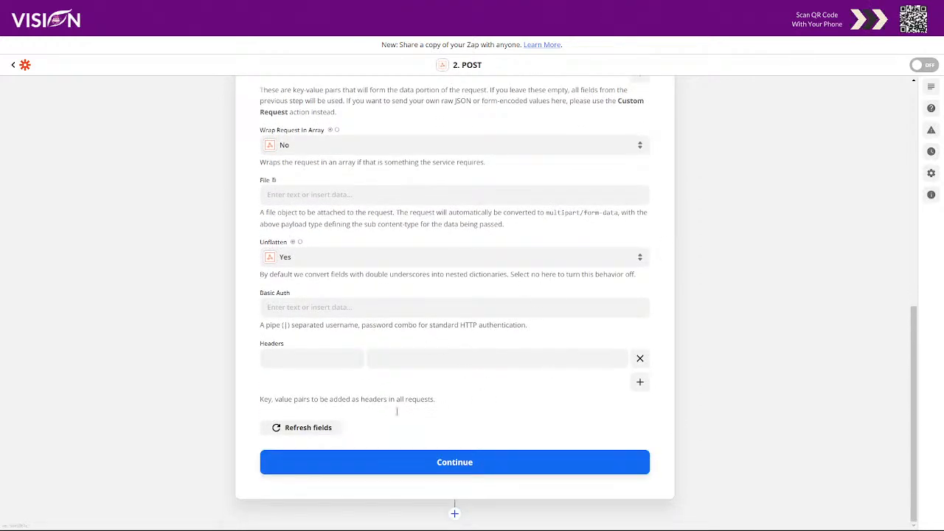
pyautogui.click(451, 464)
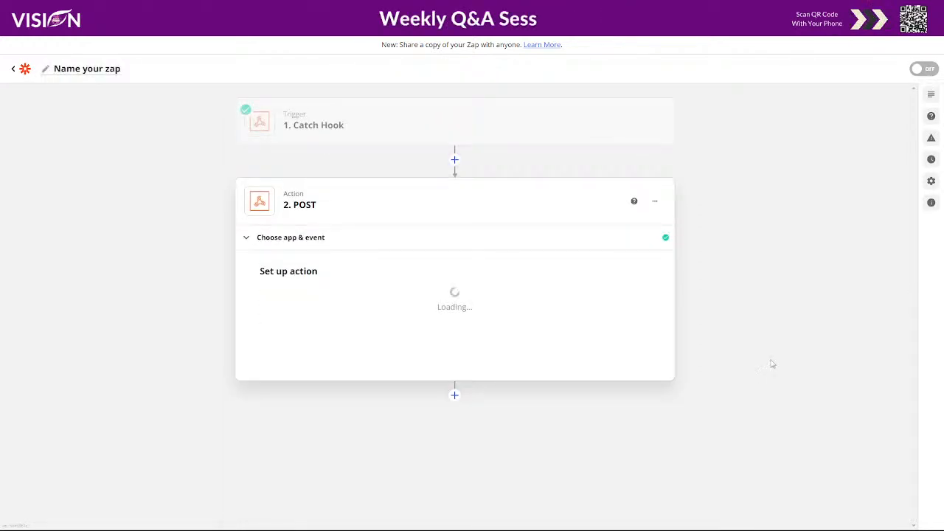
pyautogui.scroll(-3, 694, 391)
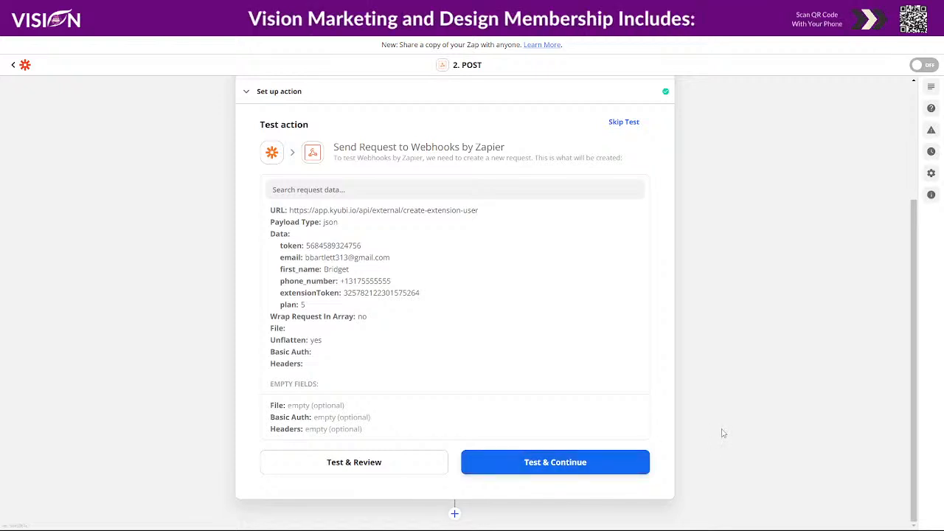
pyautogui.scroll(1, 723, 434)
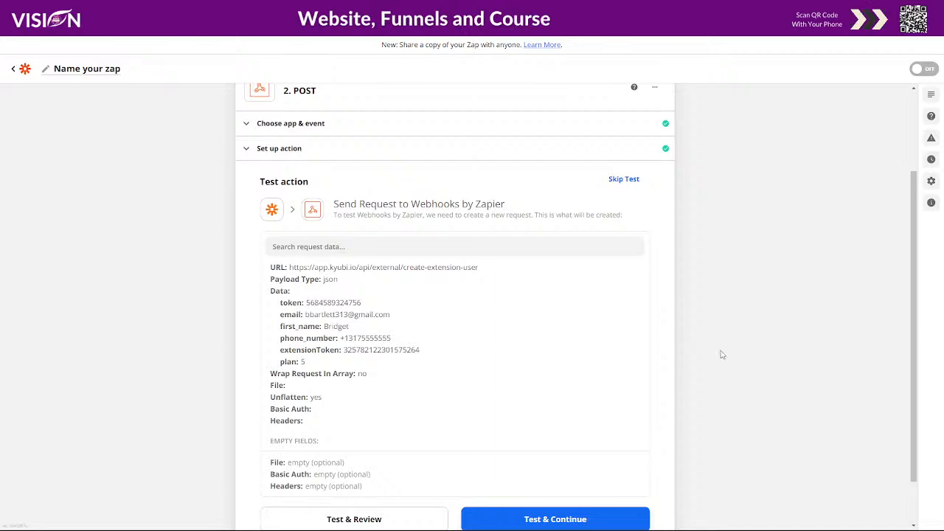
pyautogui.scroll(2, 719, 357)
pyautogui.scroll(-2, 705, 332)
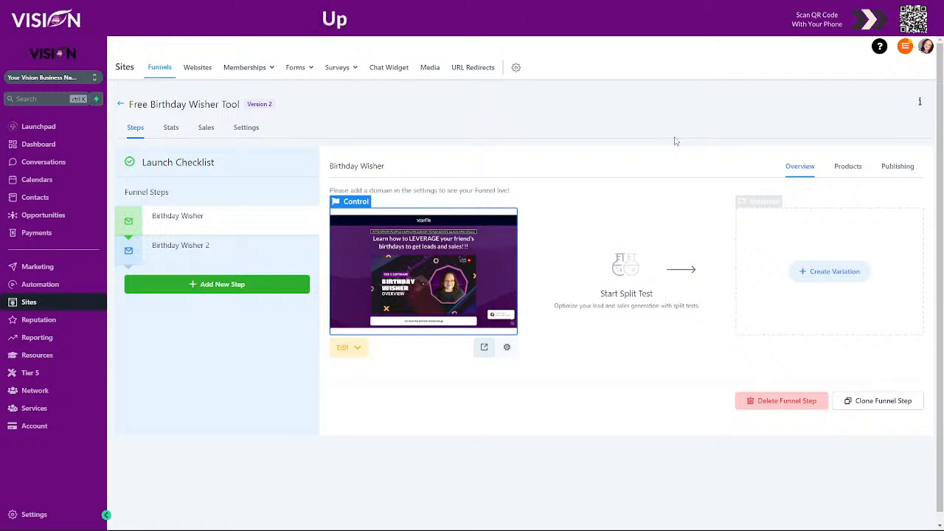
# Review the live Birthday Wisher opt-in page with its pop-up form, and the thank-you page with the login instructions.
pyautogui.hotkey('ctrl', 'Tab')
pyautogui.scroll(-4, 784, 238)
pyautogui.click(447, 423)
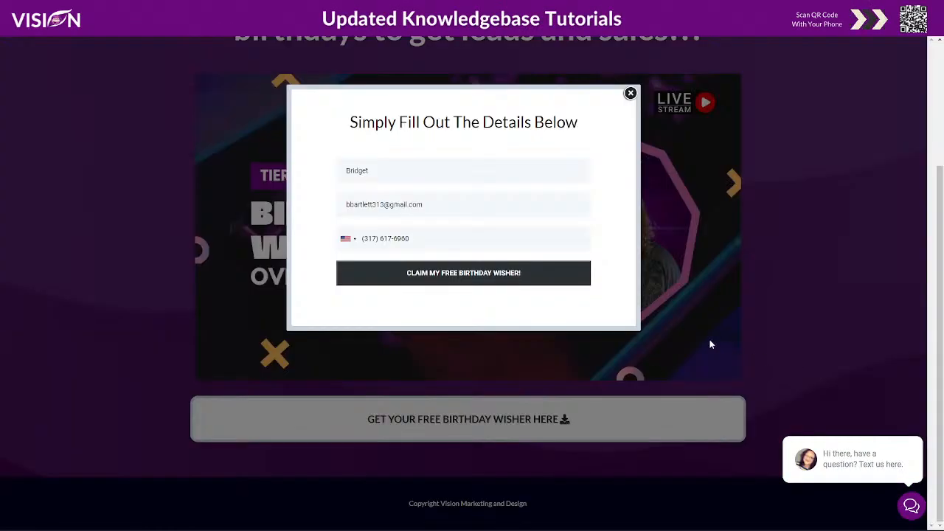
pyautogui.click(631, 93)
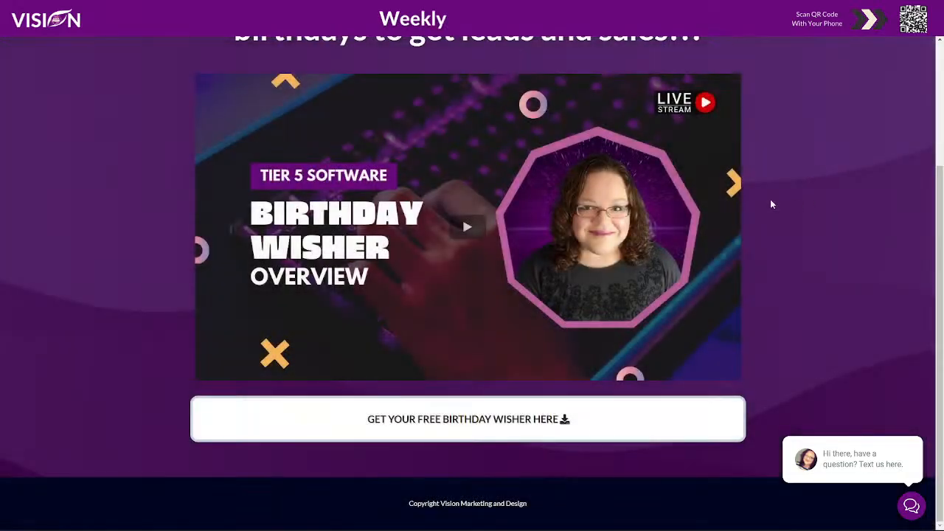
pyautogui.hotkey('ctrl', 'Tab')
pyautogui.hotkey('ctrl', 'Tab')
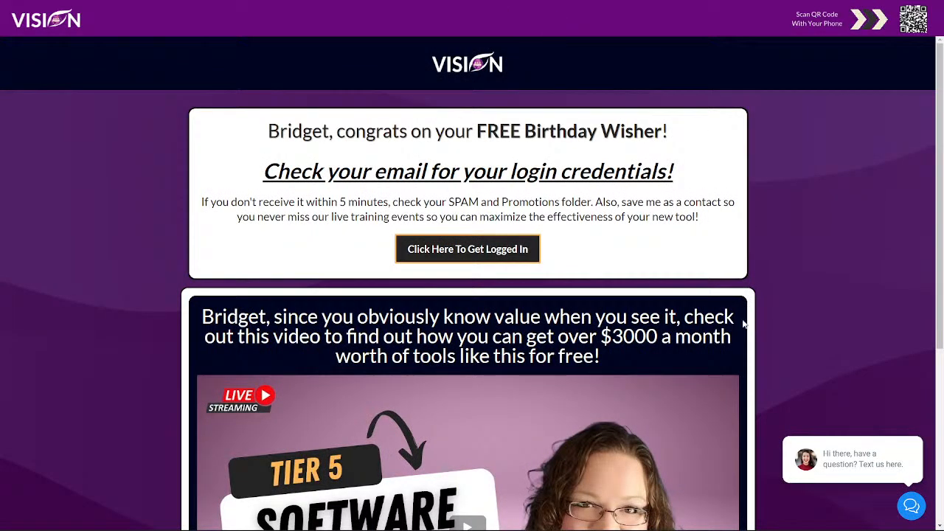
pyautogui.scroll(-1, 635, 328)
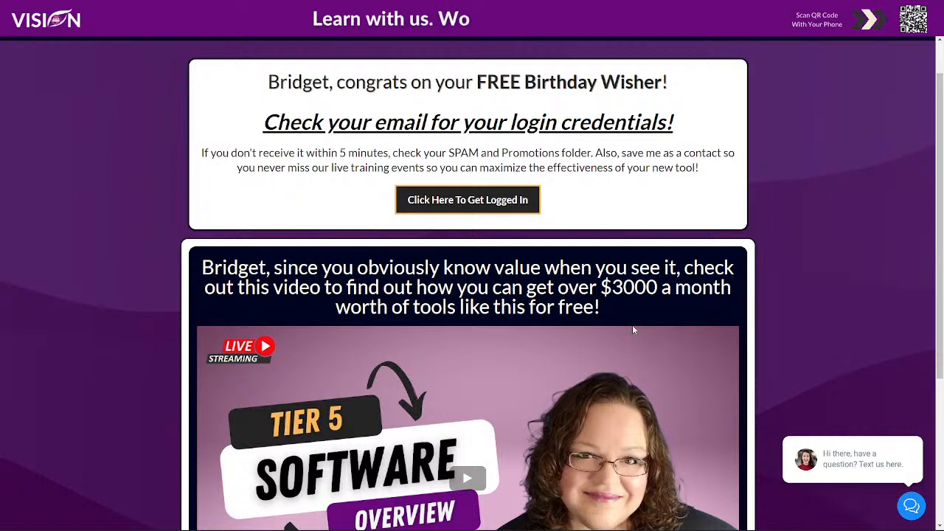
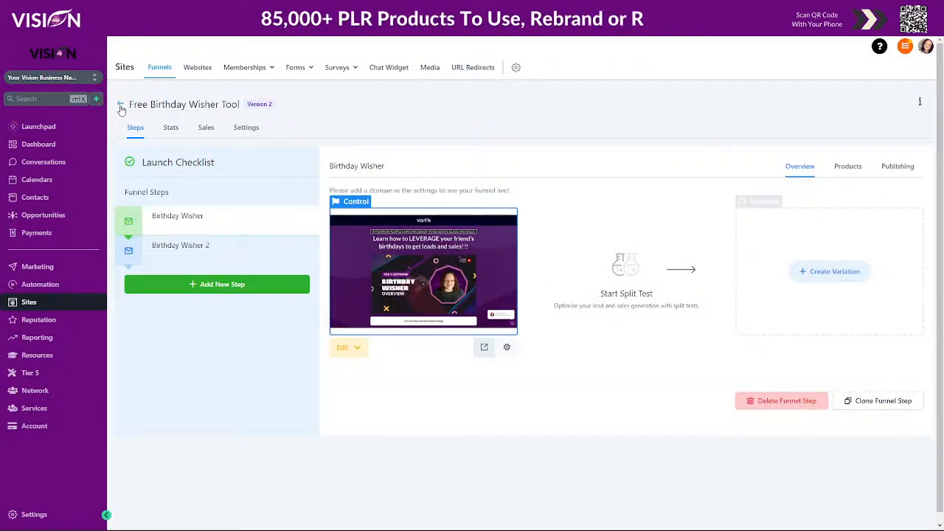
# Return to the For Tier 5 Resellers funnel list and view the member exclusive Resources page.
pyautogui.click(120, 105)
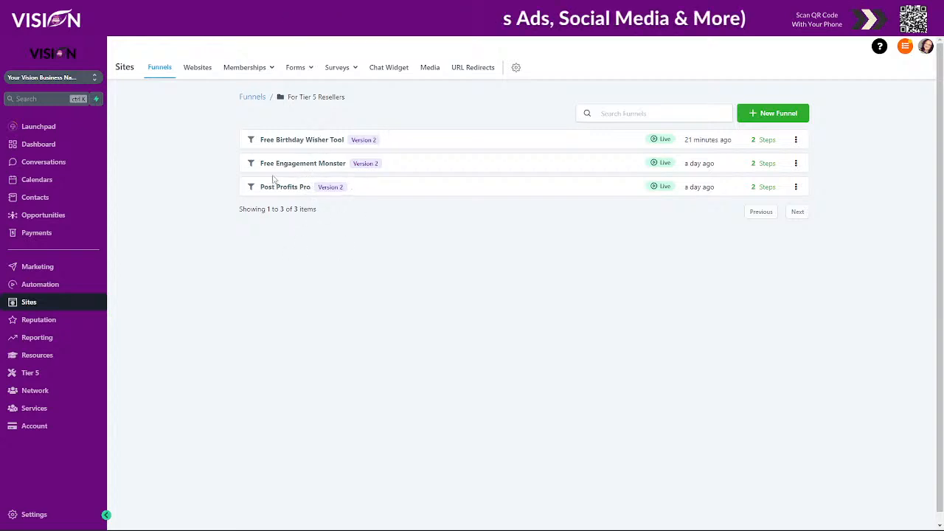
pyautogui.click(47, 358)
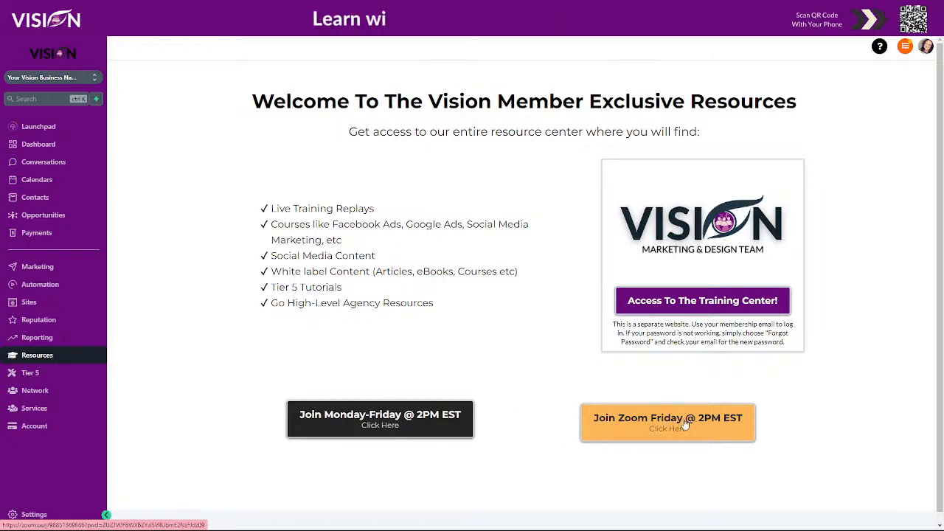
# Review the Tier 5 Software Suite page with its login instructions and premium software tools.
pyautogui.click(31, 373)
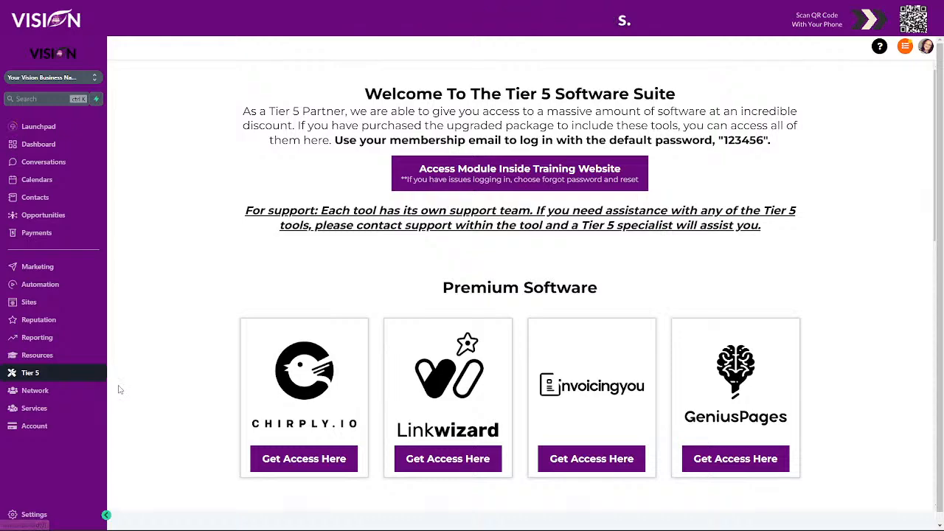
pyautogui.scroll(-2, 853, 371)
pyautogui.scroll(2, 864, 350)
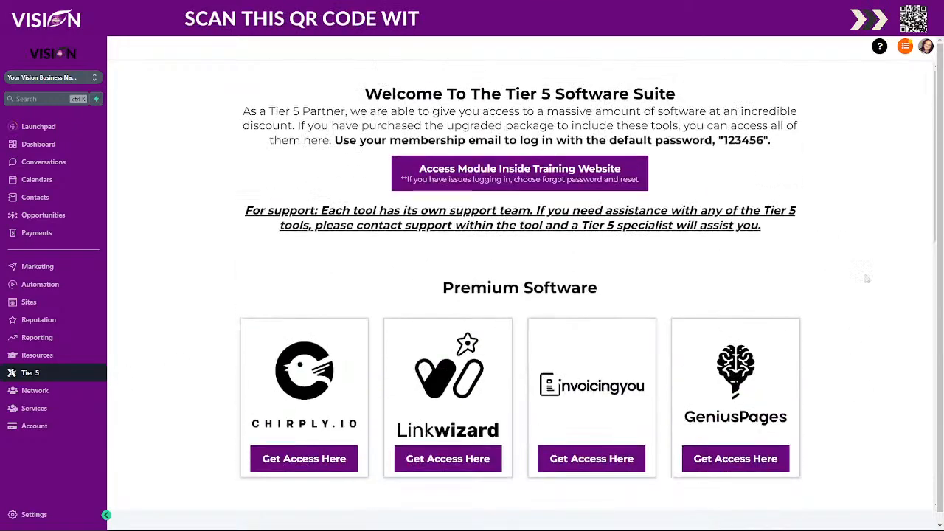
pyautogui.scroll(-2, 896, 355)
pyautogui.scroll(-15, 895, 354)
pyautogui.scroll(15, 888, 352)
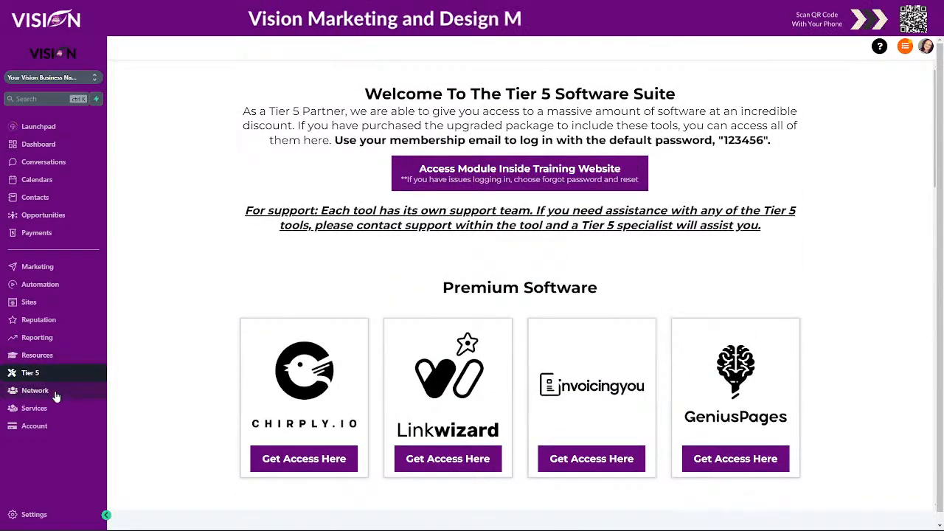
# Review the member exclusive Network page and the subaccount, upgrade and cancellation options in the Membership Account Center.
pyautogui.click(57, 392)
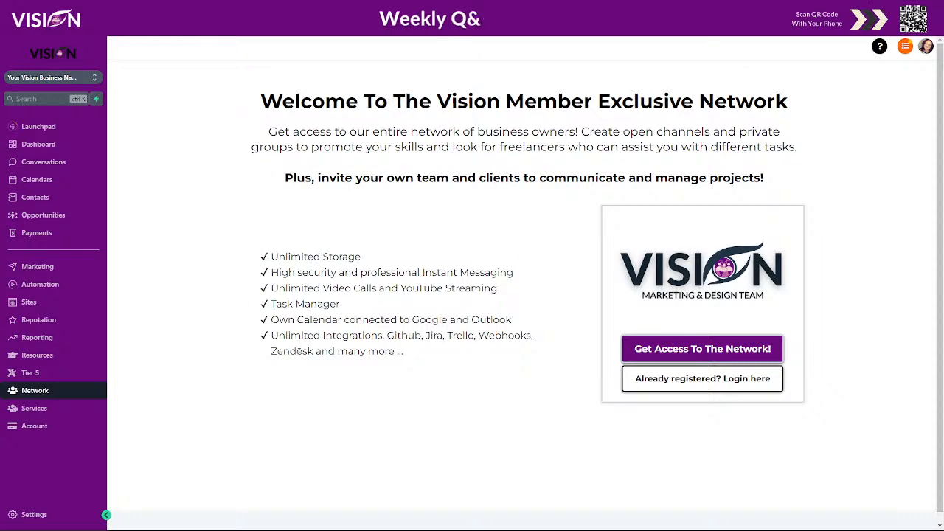
pyautogui.click(35, 410)
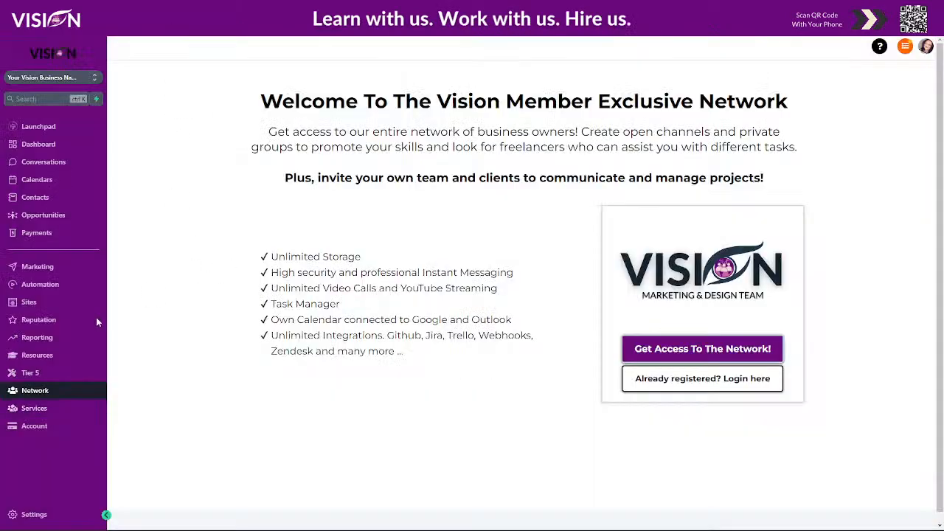
pyautogui.click(52, 427)
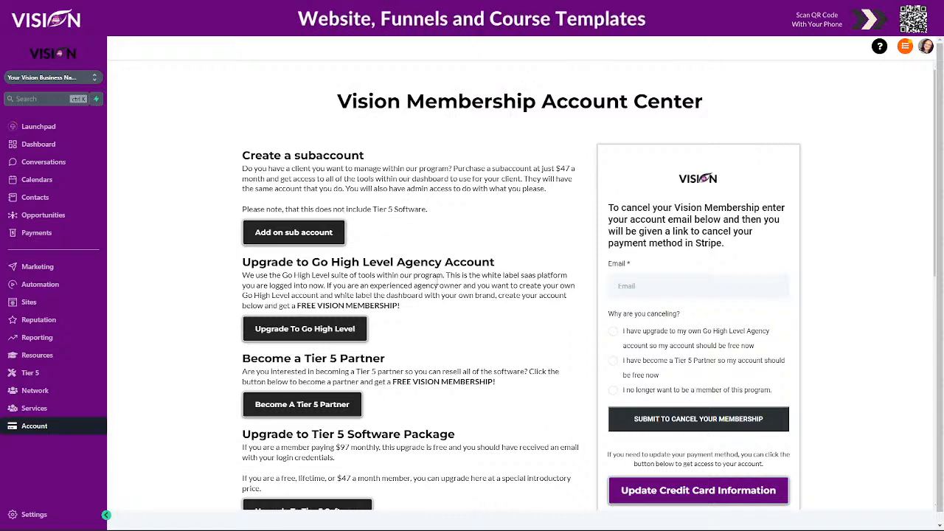
pyautogui.scroll(-2, 410, 310)
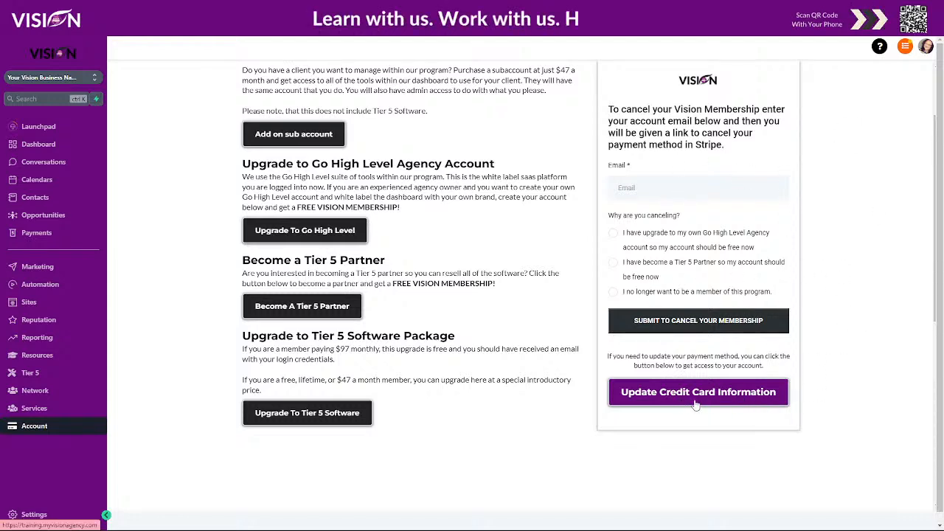
pyautogui.scroll(2, 841, 334)
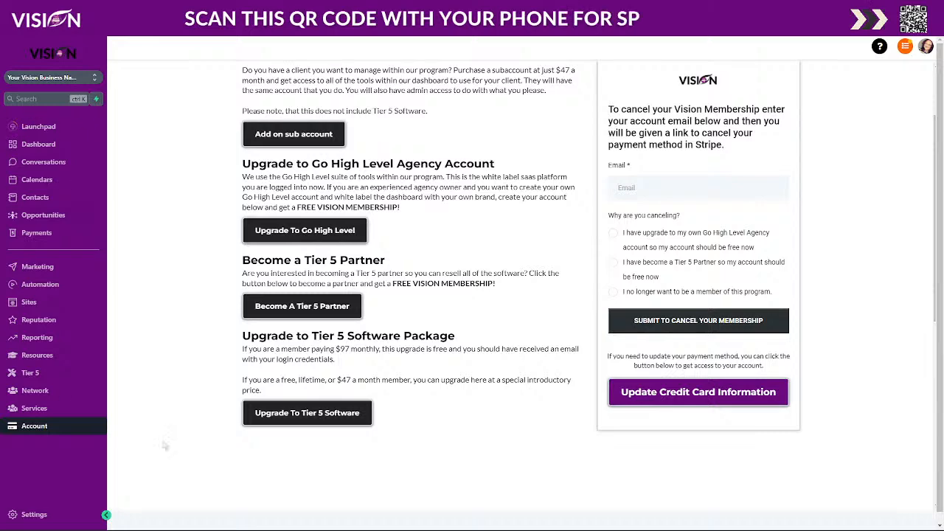
# View the Launchpad setup checklist and reopen the Tier 5 Software Suite page.
pyautogui.click(56, 126)
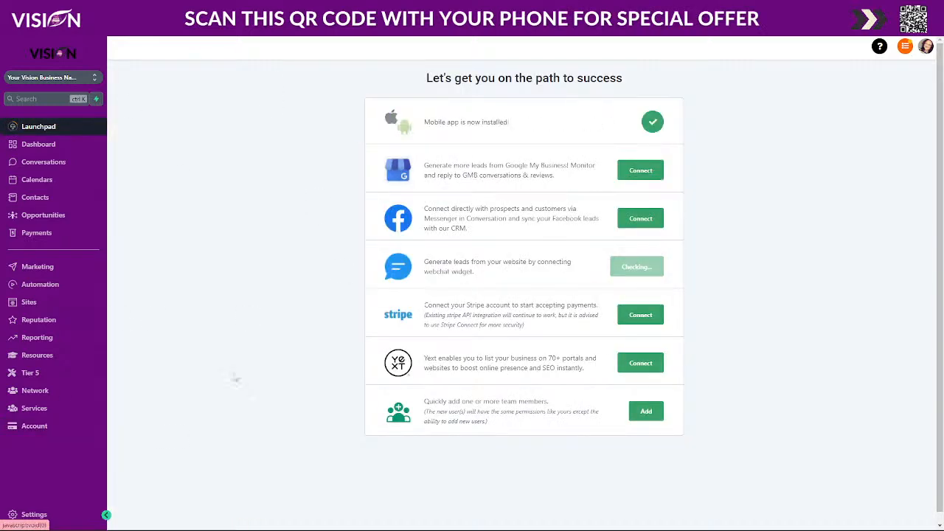
pyautogui.click(28, 374)
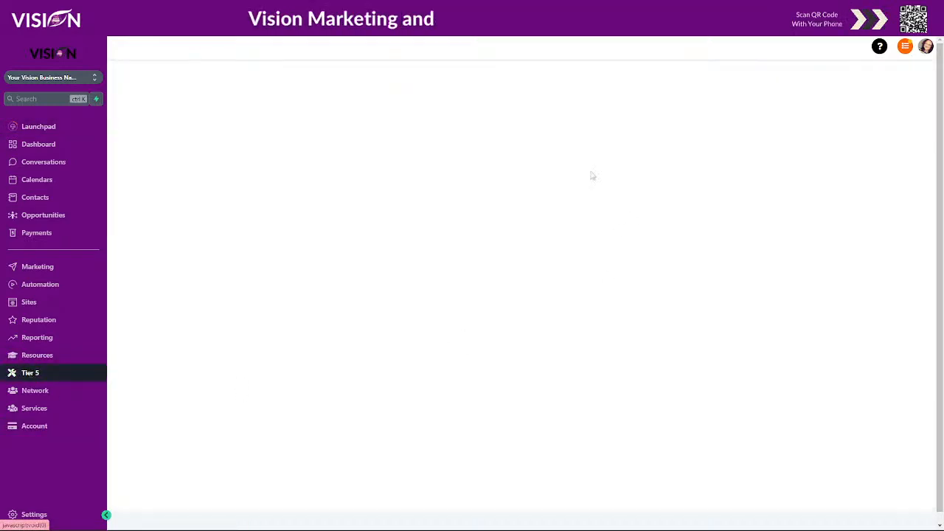